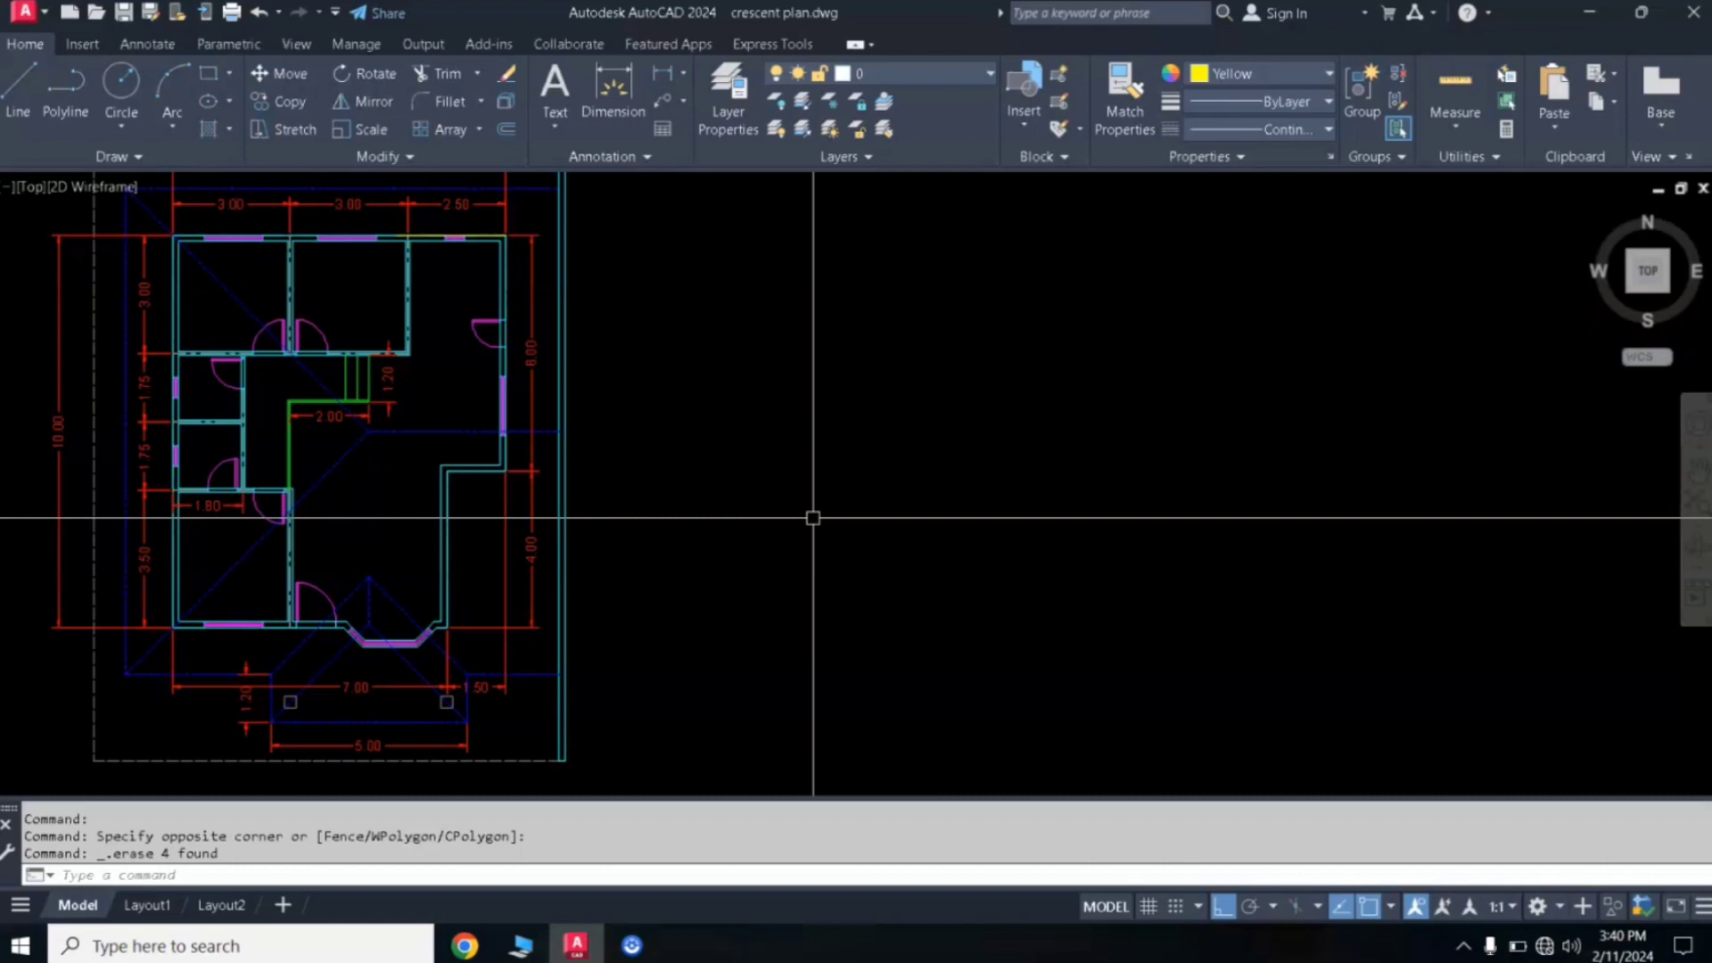
Step: Examine the two dimensioned floor plans and the angle reference diagram marked 0, 90°, 180° and 270°
scroll(812, 517, down, 3)
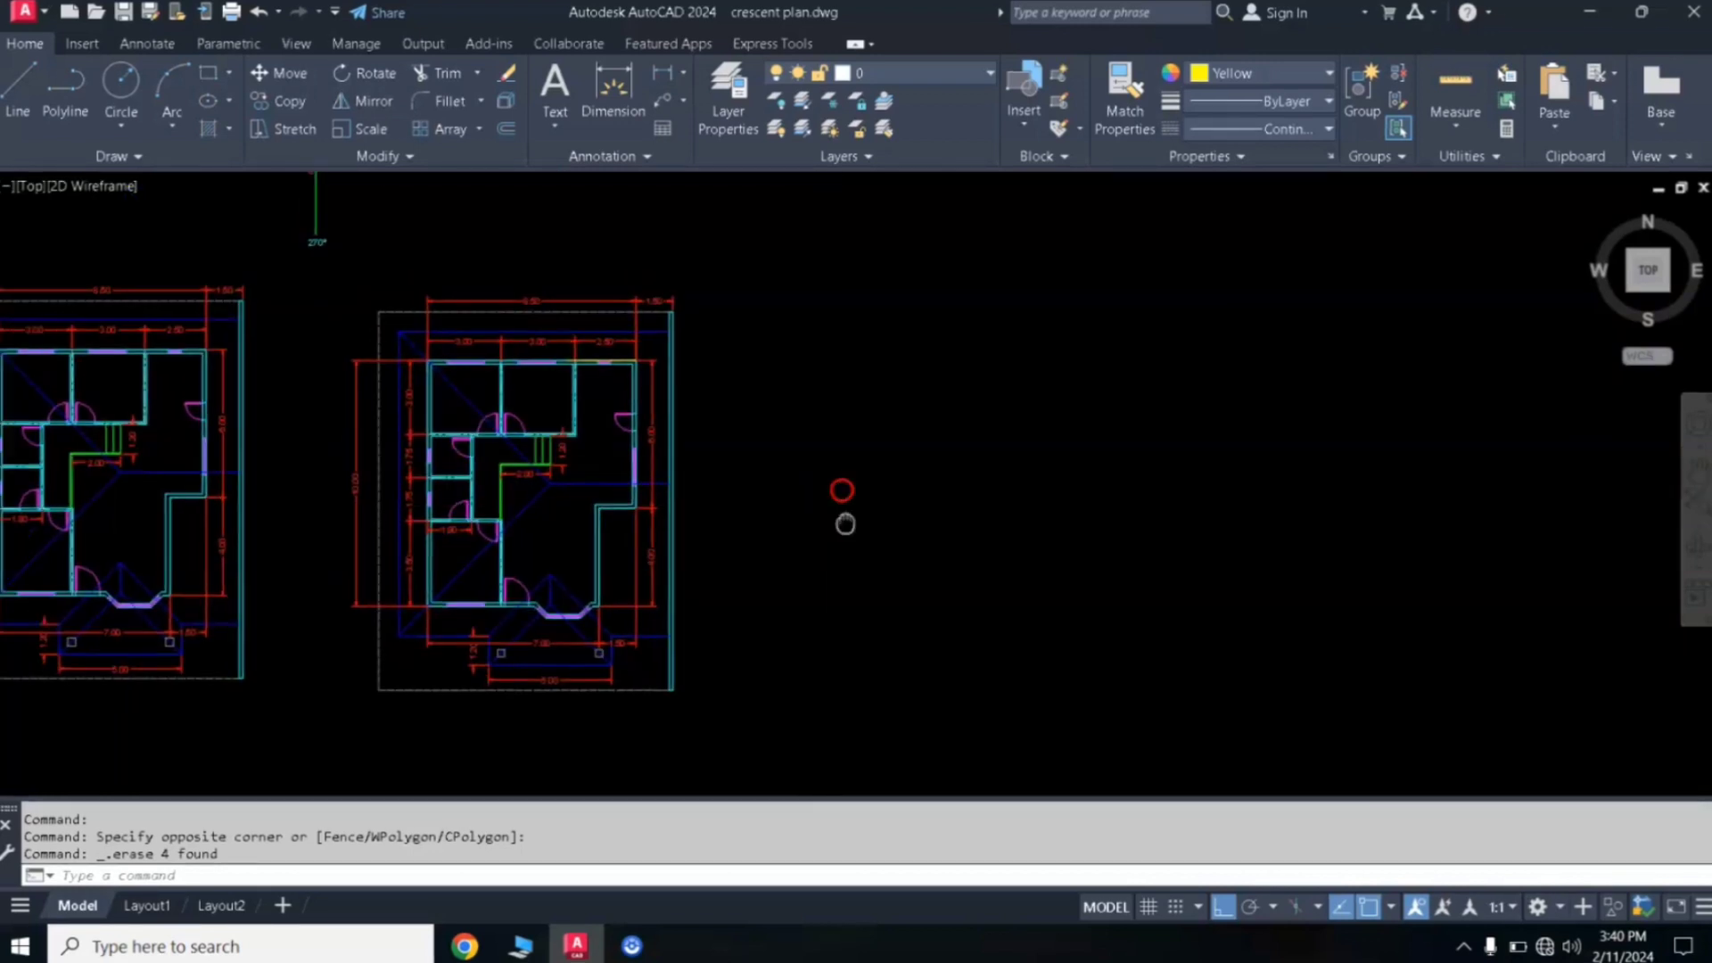
middle_drag(846, 486, 737, 508)
scroll(735, 516, up, 3)
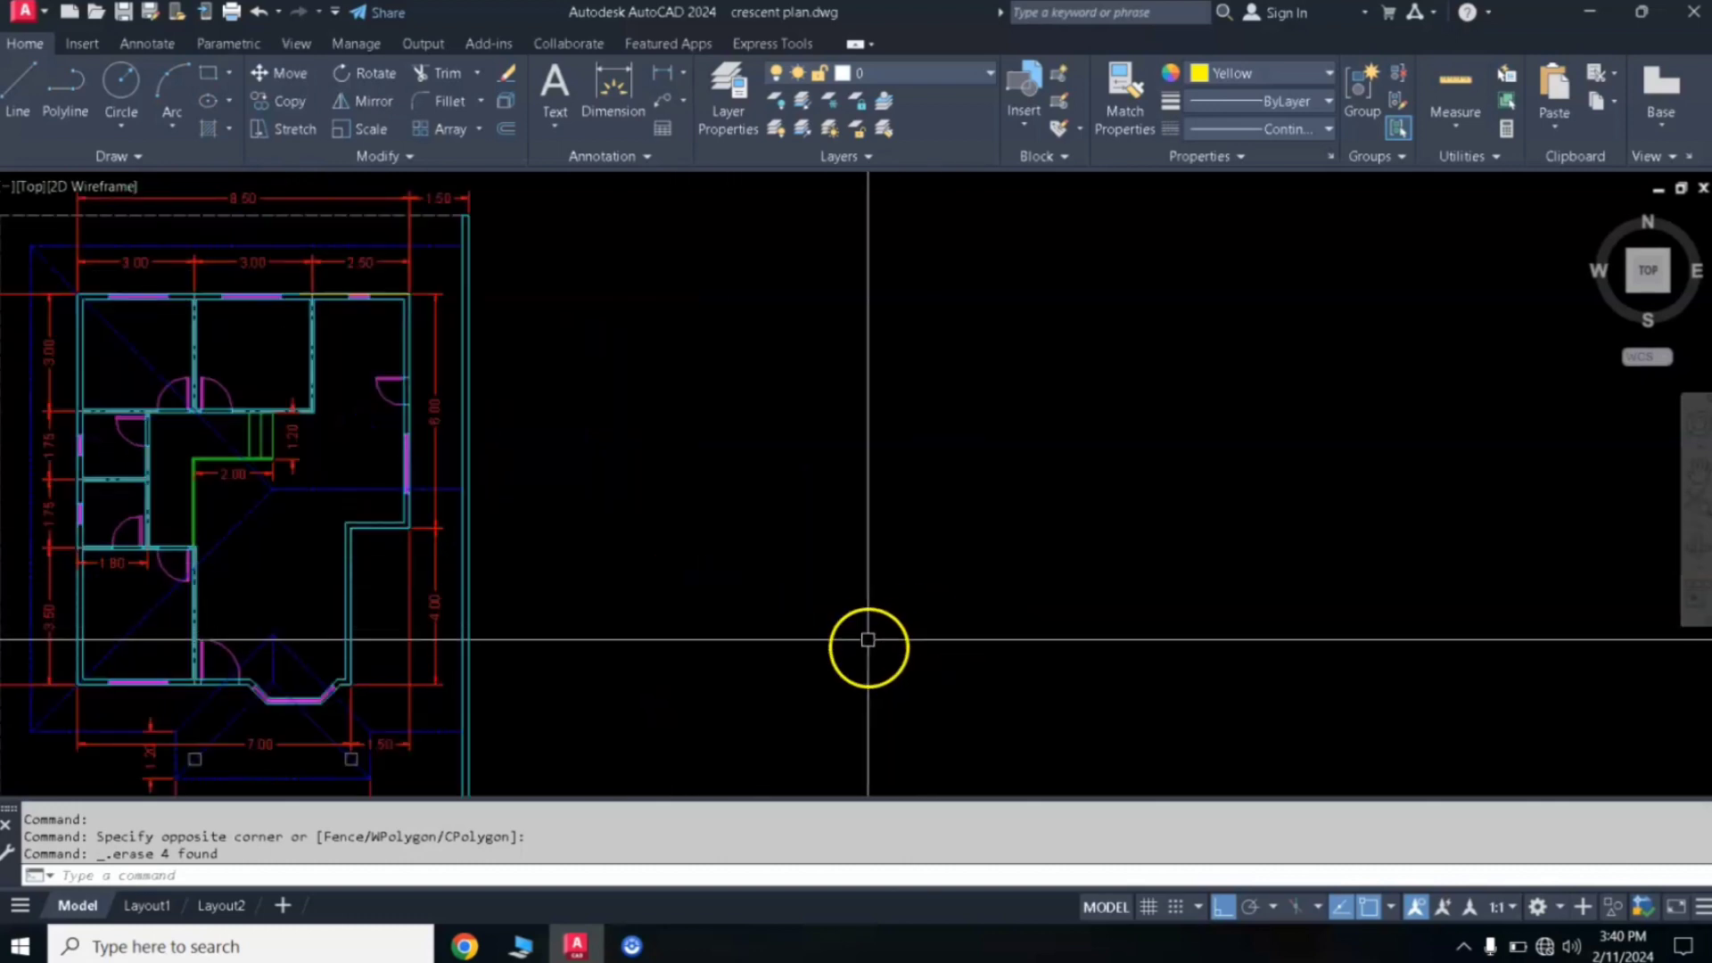
scroll(835, 606, down, 4)
scroll(600, 501, up, 6)
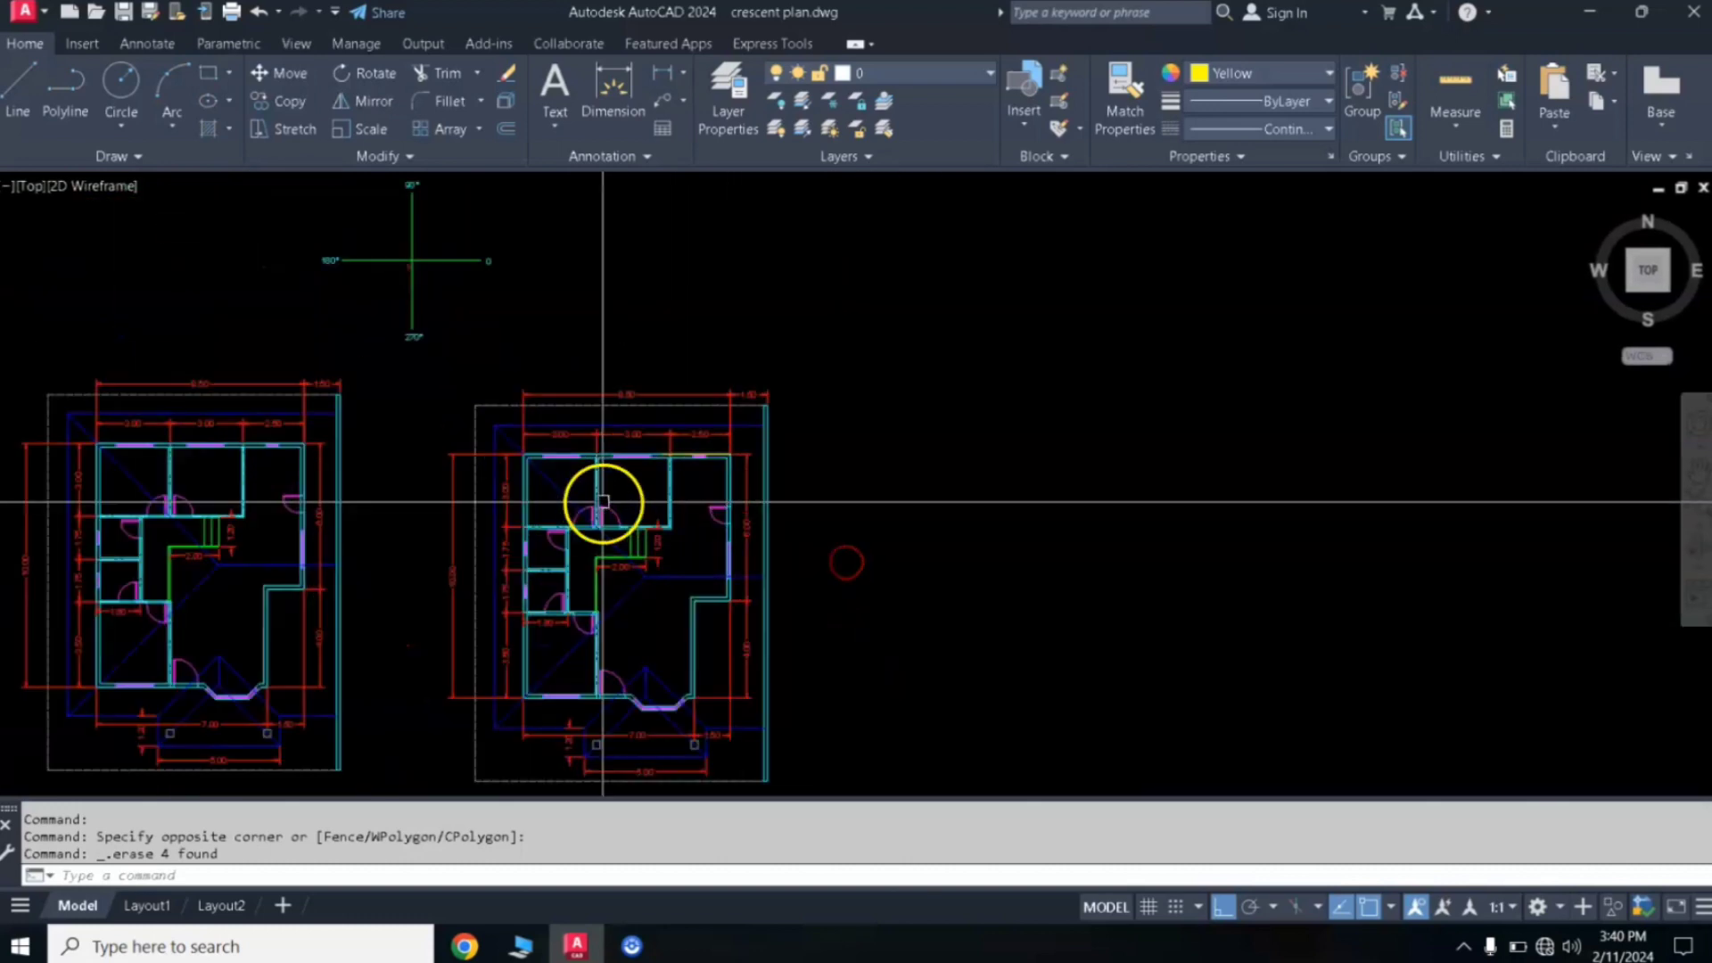
mouse_move(836, 481)
middle_down()
mouse_move(853, 563)
mouse_move(830, 598)
middle_up()
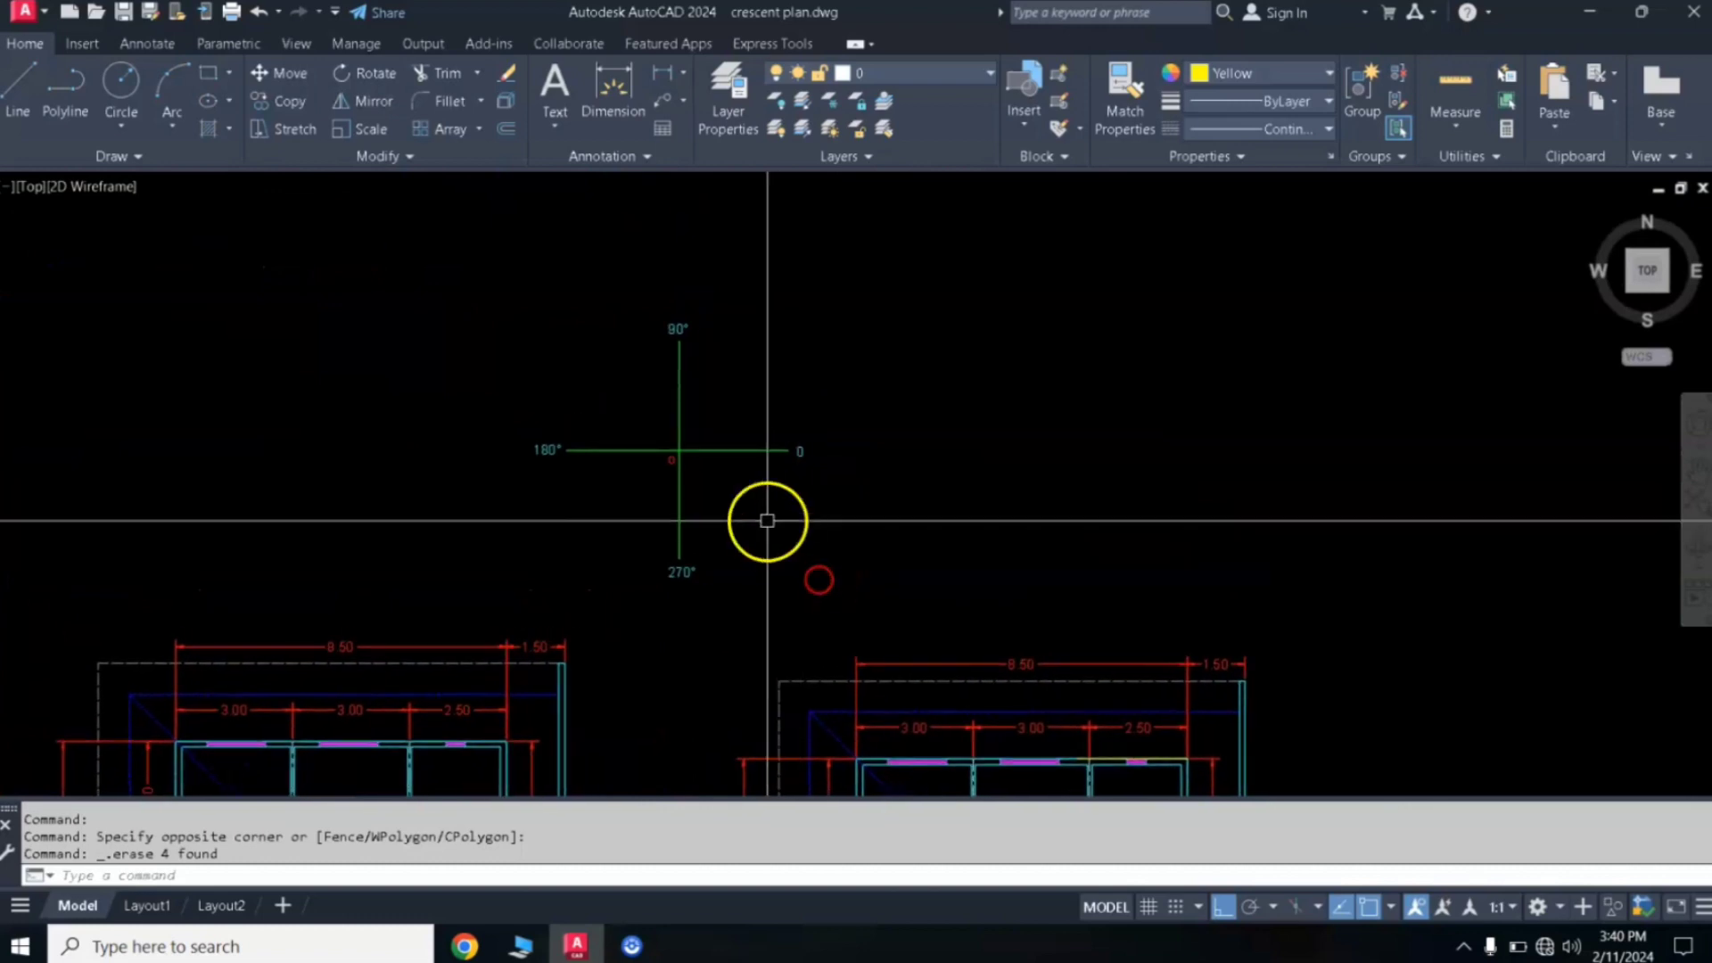
scroll(770, 520, up, 2)
middle_drag(840, 494, 711, 526)
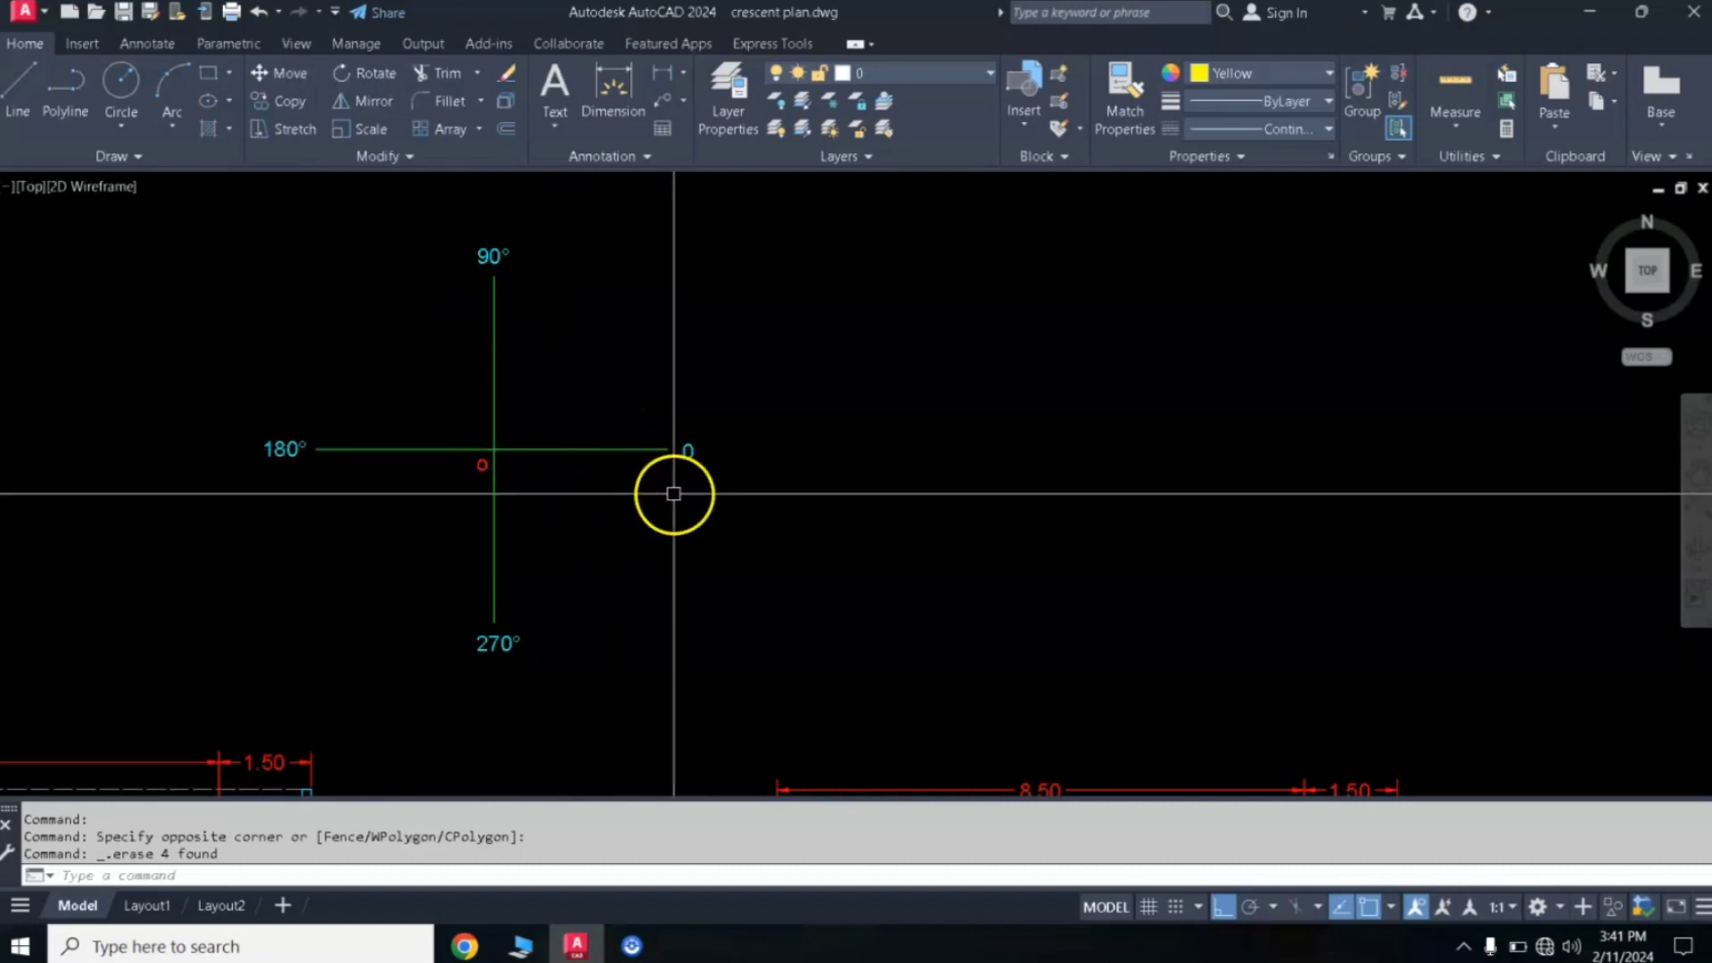
middle_drag(757, 467, 567, 497)
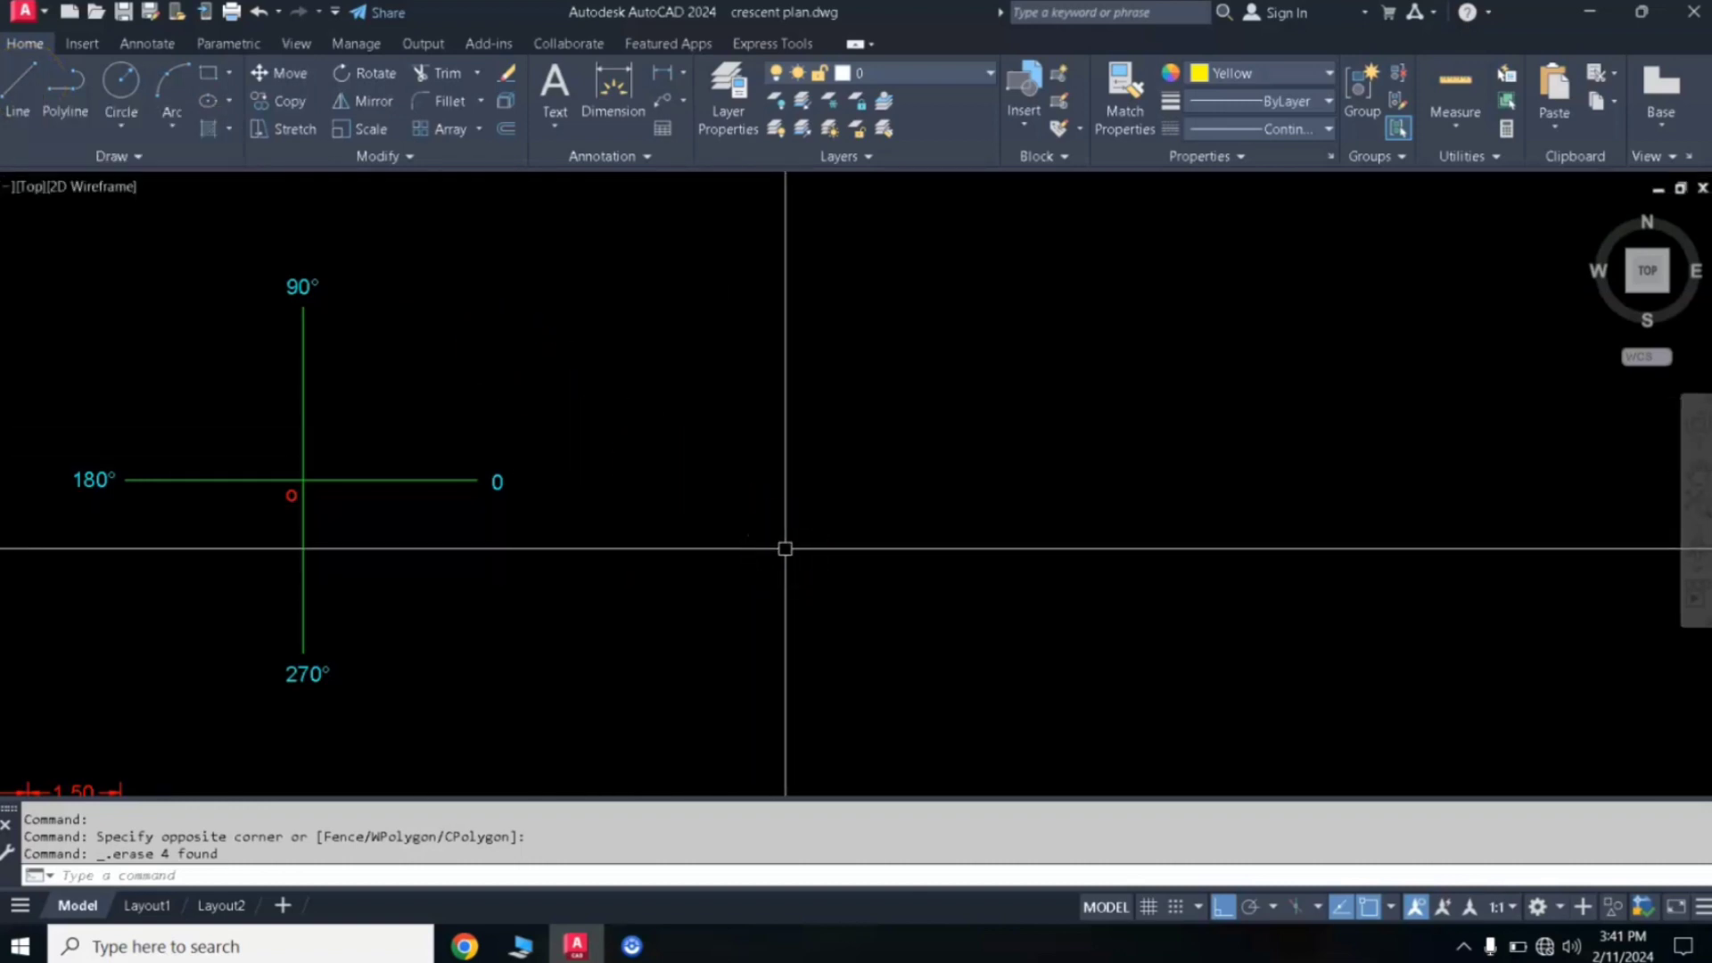
Step: Draw a single line 8 units long at a 45° angle in the empty space beside the angle reference diagram
text(l)
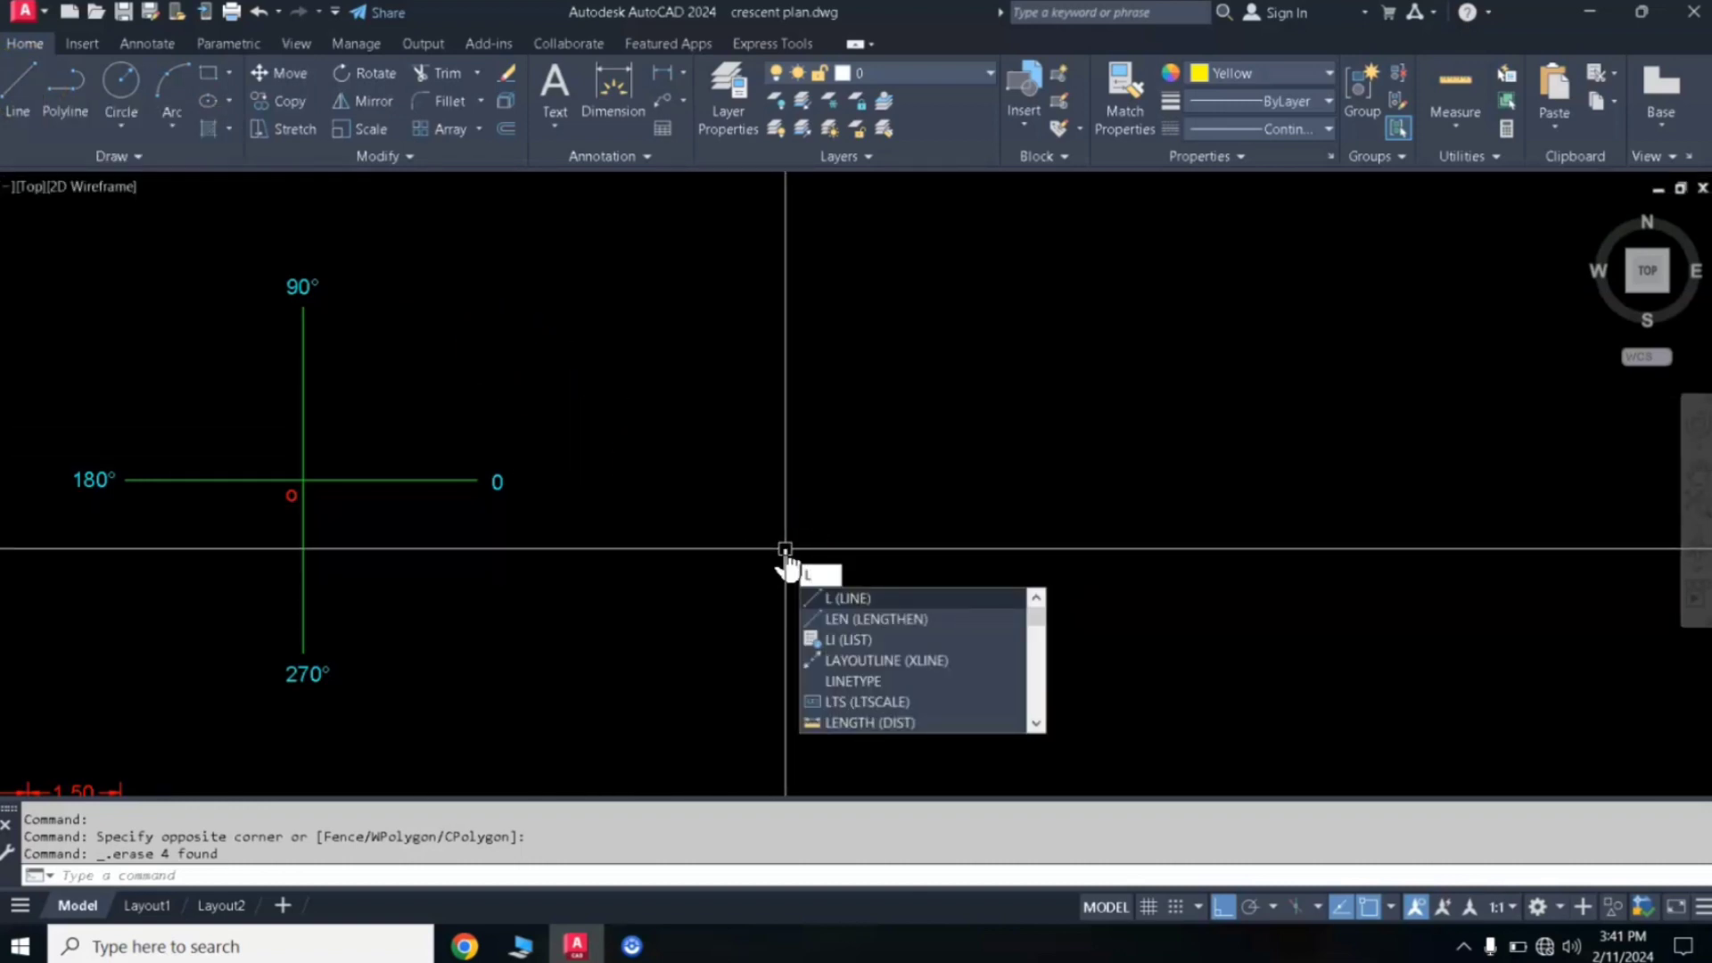
key(Return)
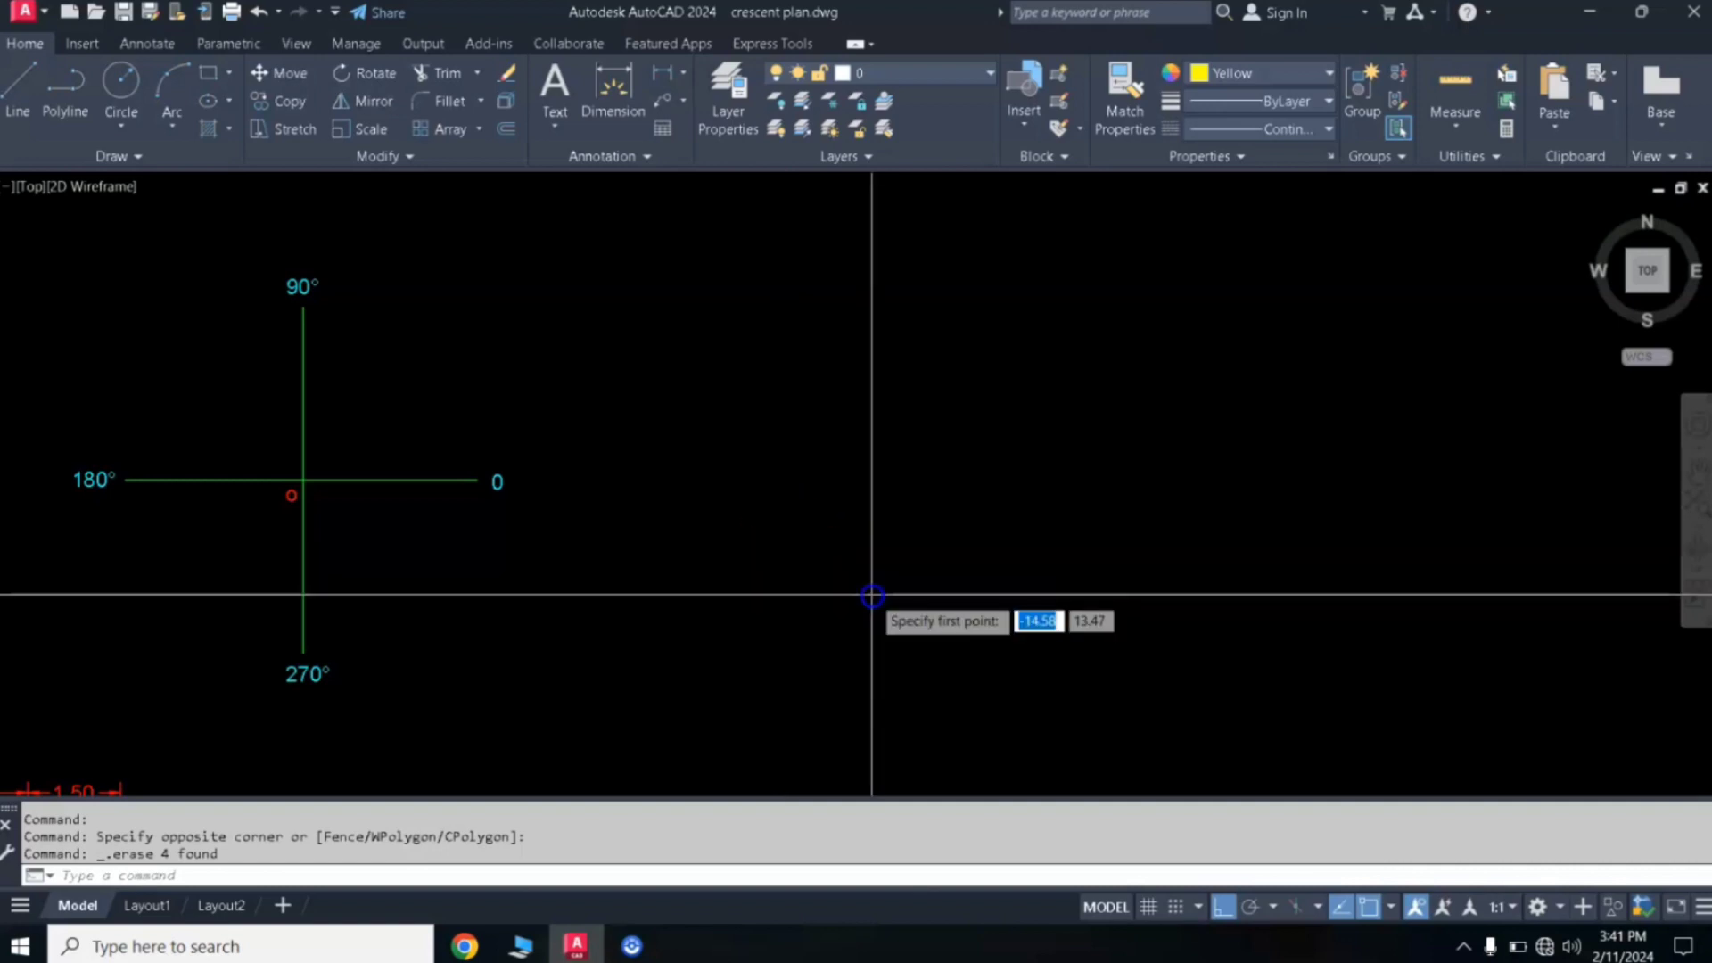
click(877, 593)
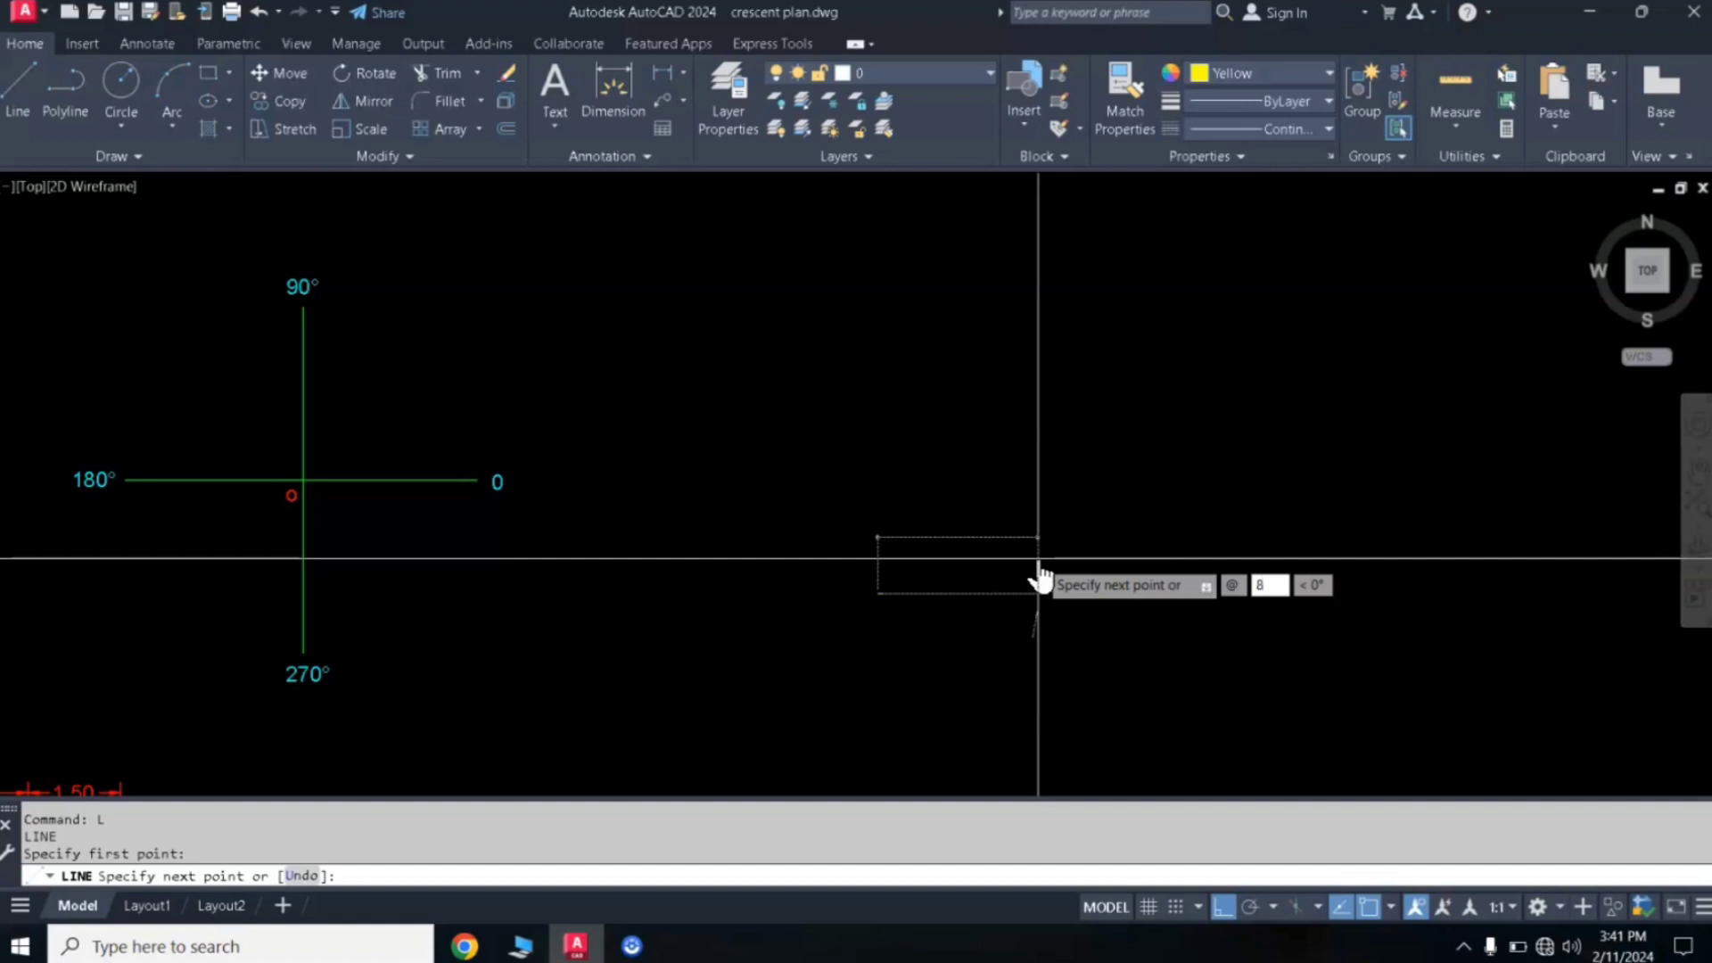
key(Tab)
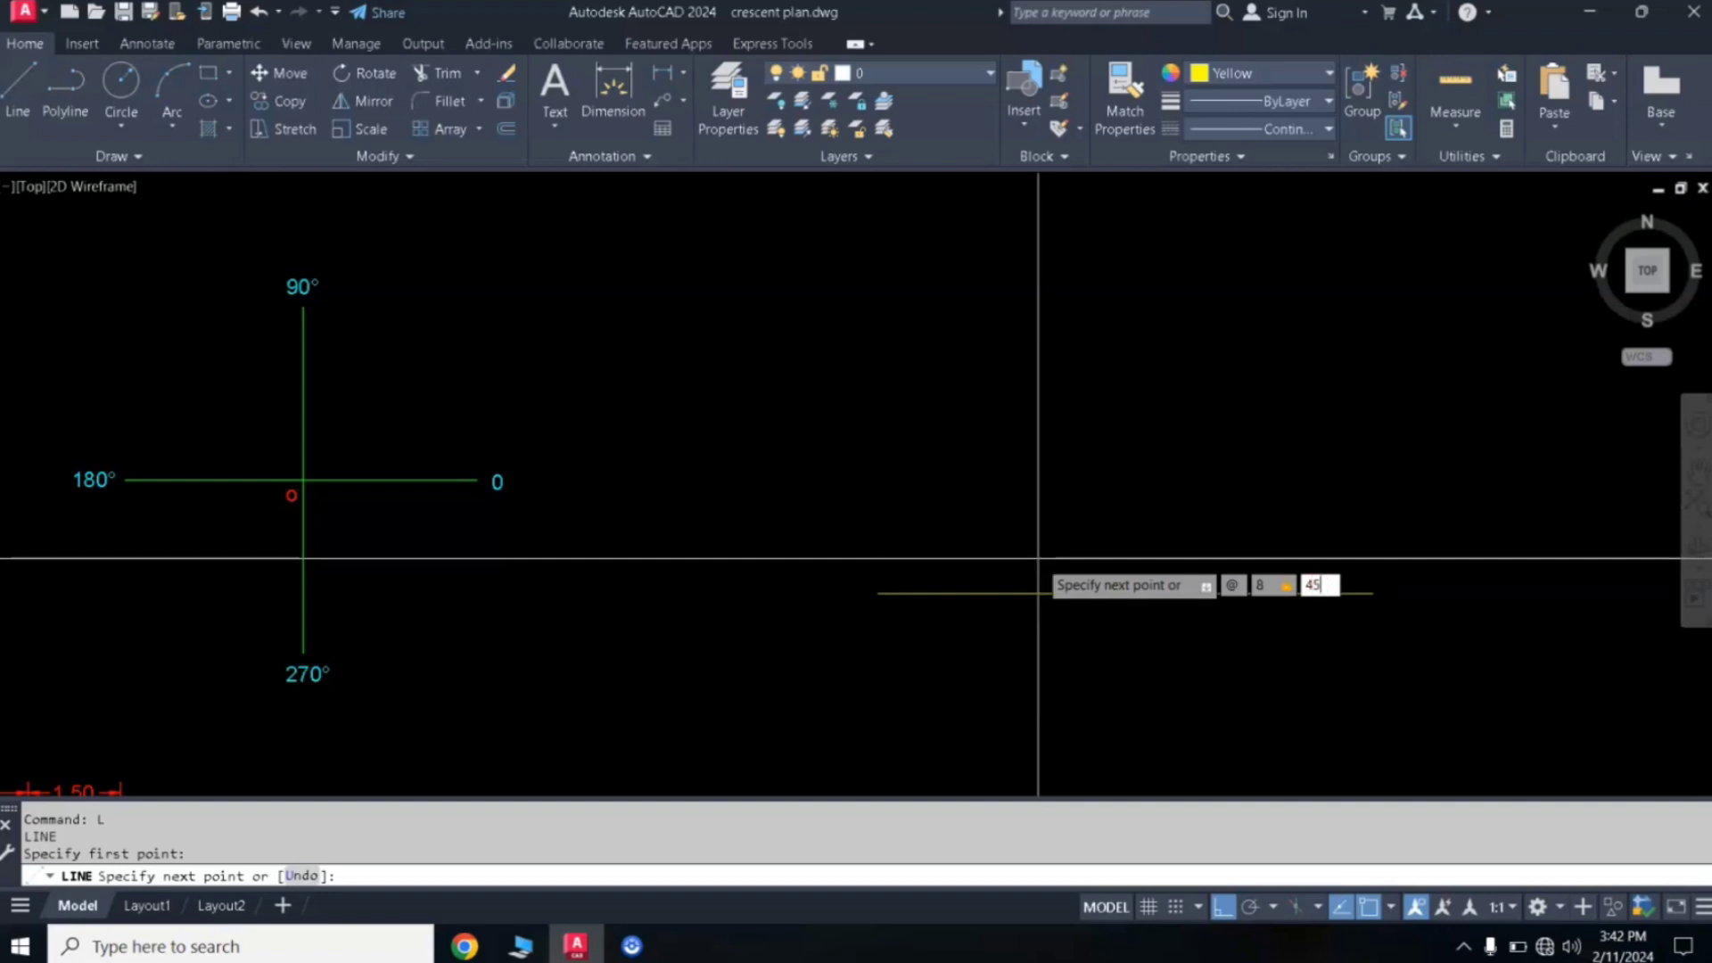
text(45)
key(Return)
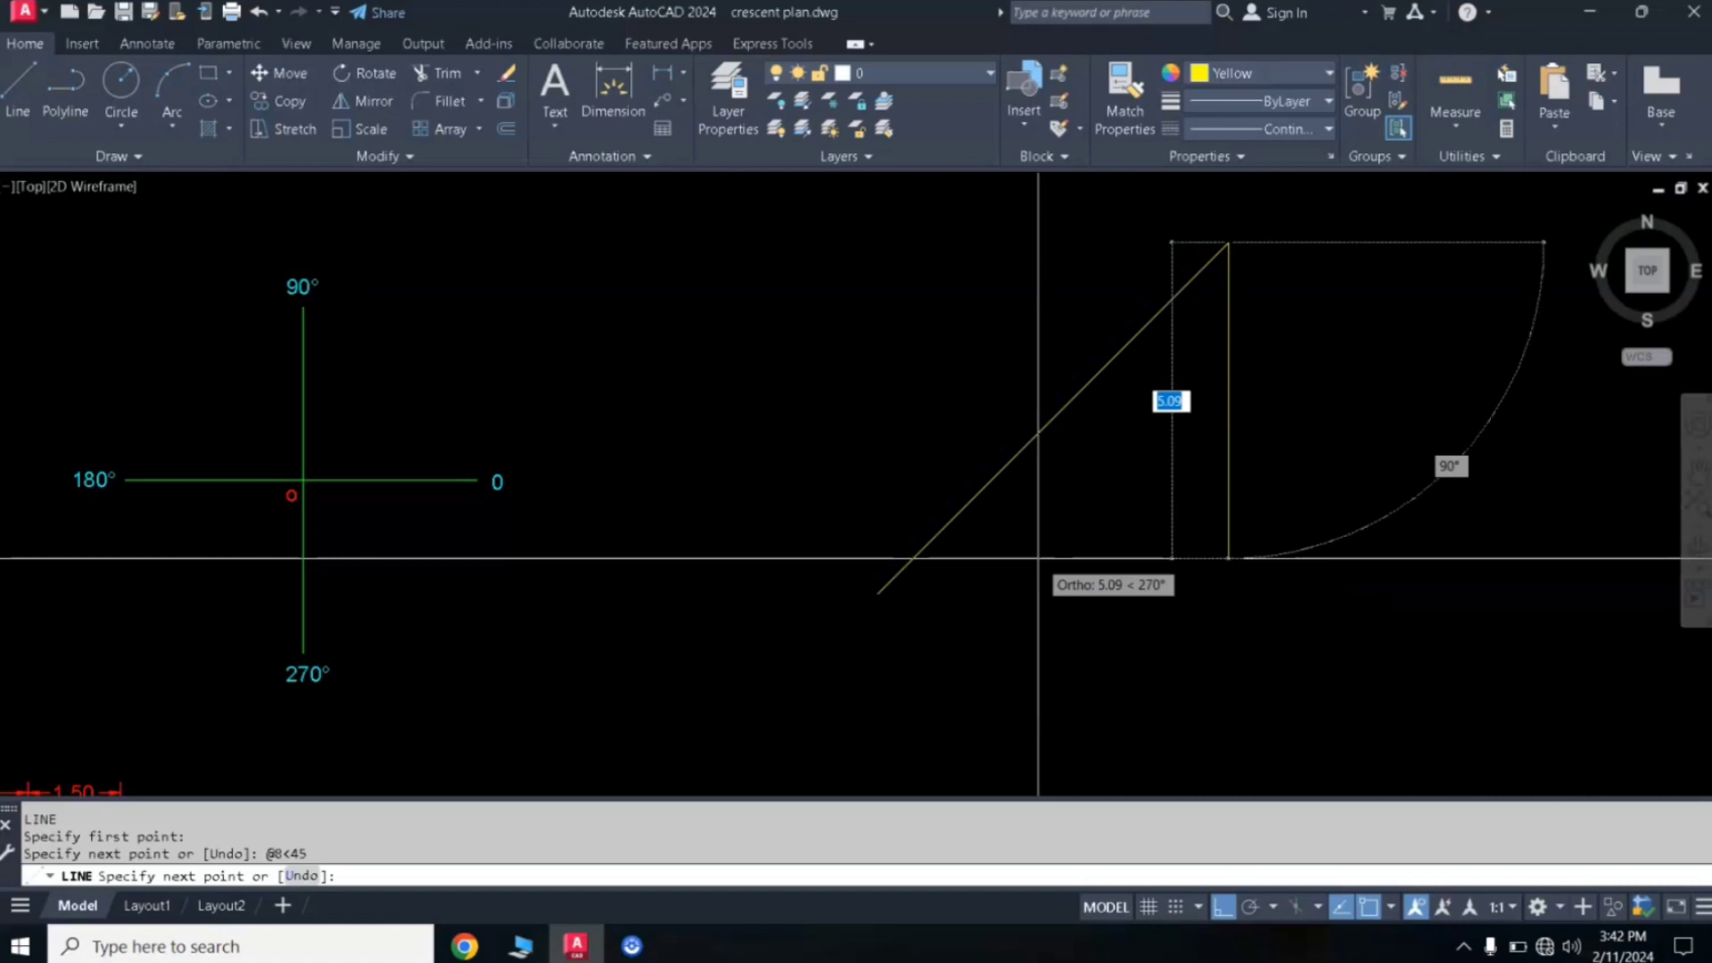
key(Return)
Step: Set the current colour to cyan and draw a horizontal baseline rightward from the lower end of the 45° line
middle_drag(1036, 558, 860, 621)
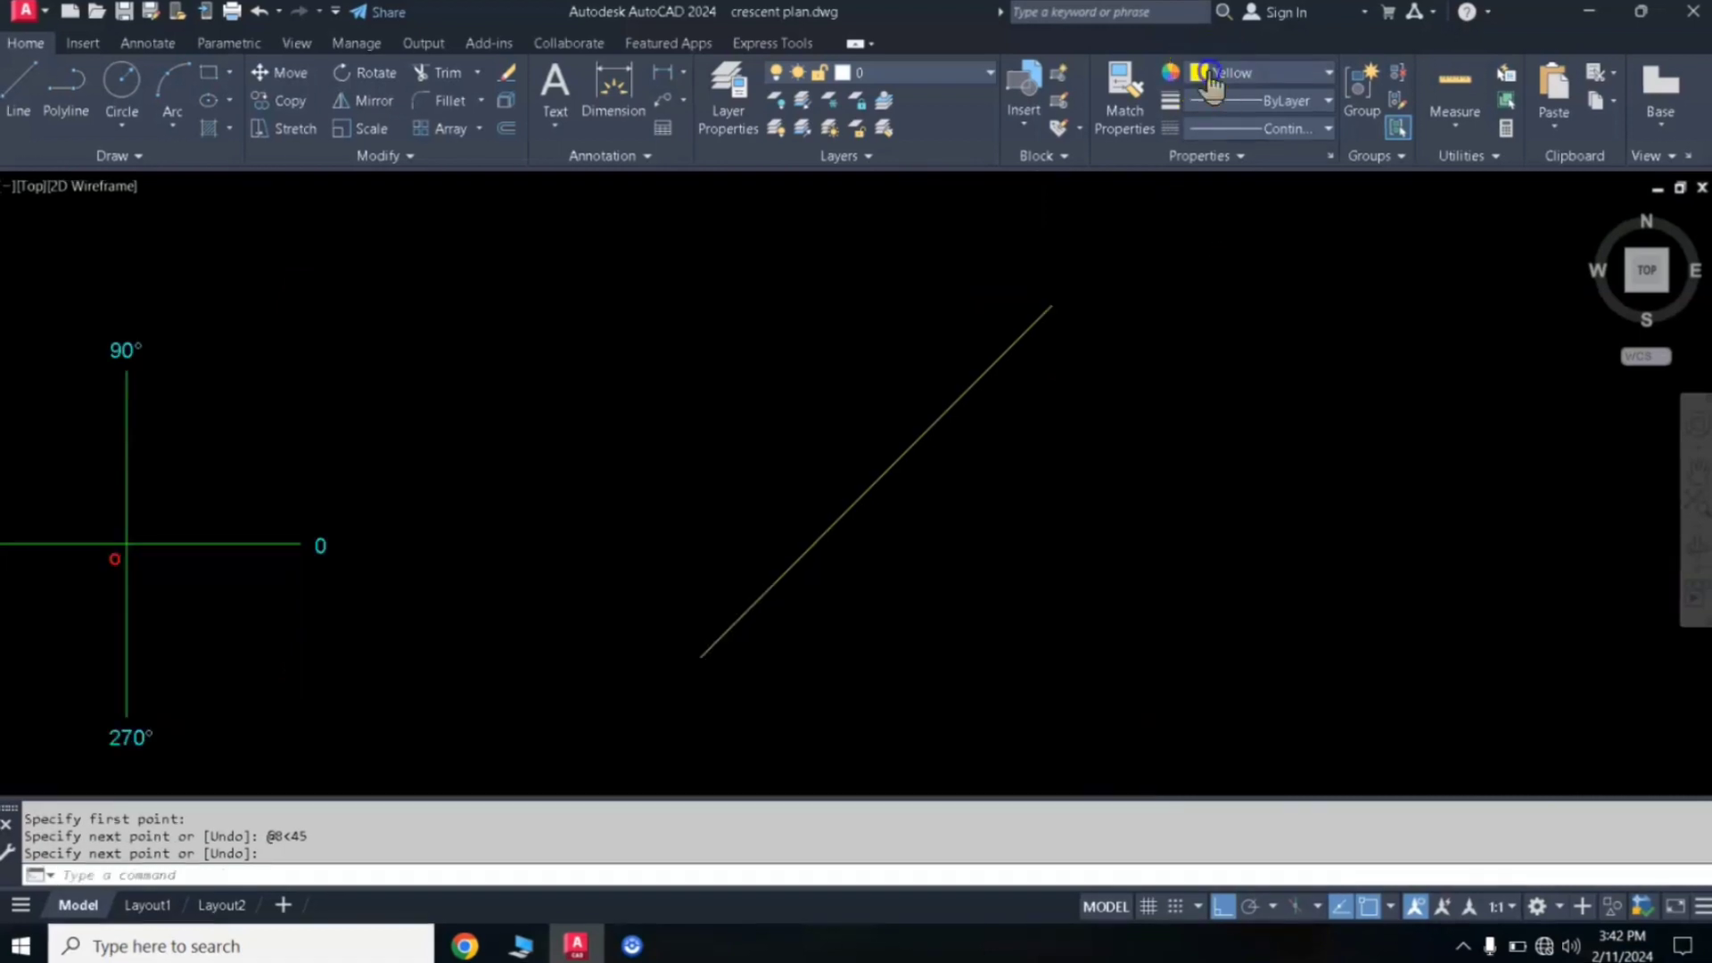
click(1266, 72)
click(1264, 289)
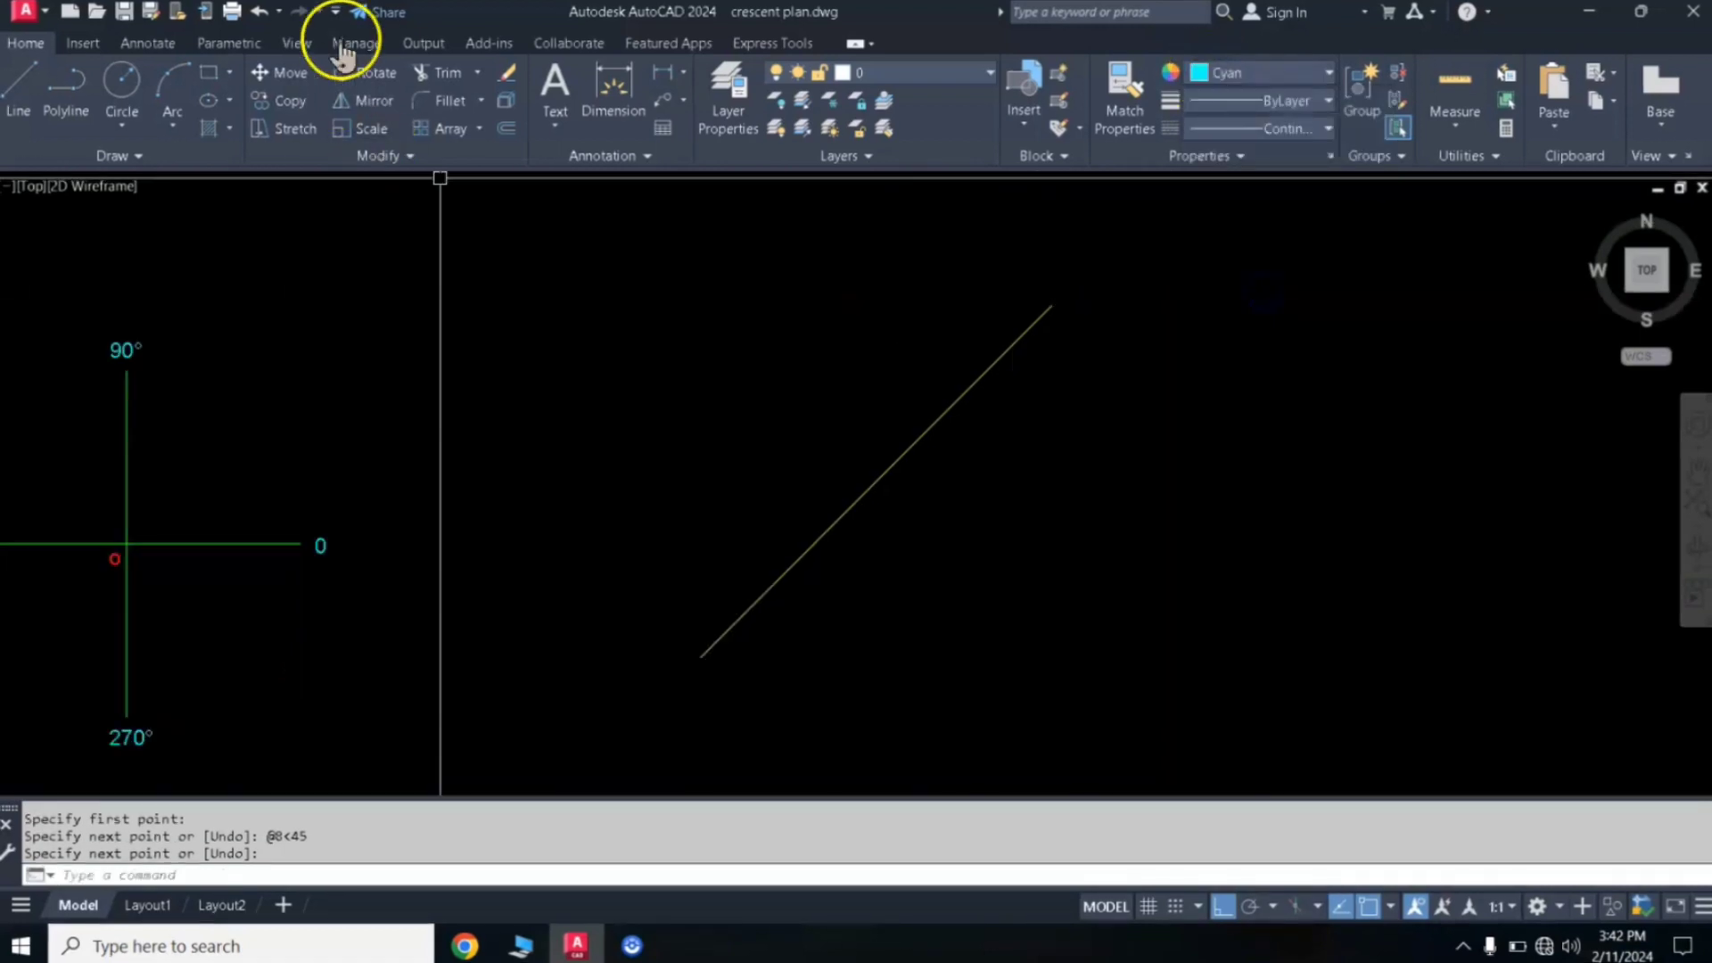
click(20, 85)
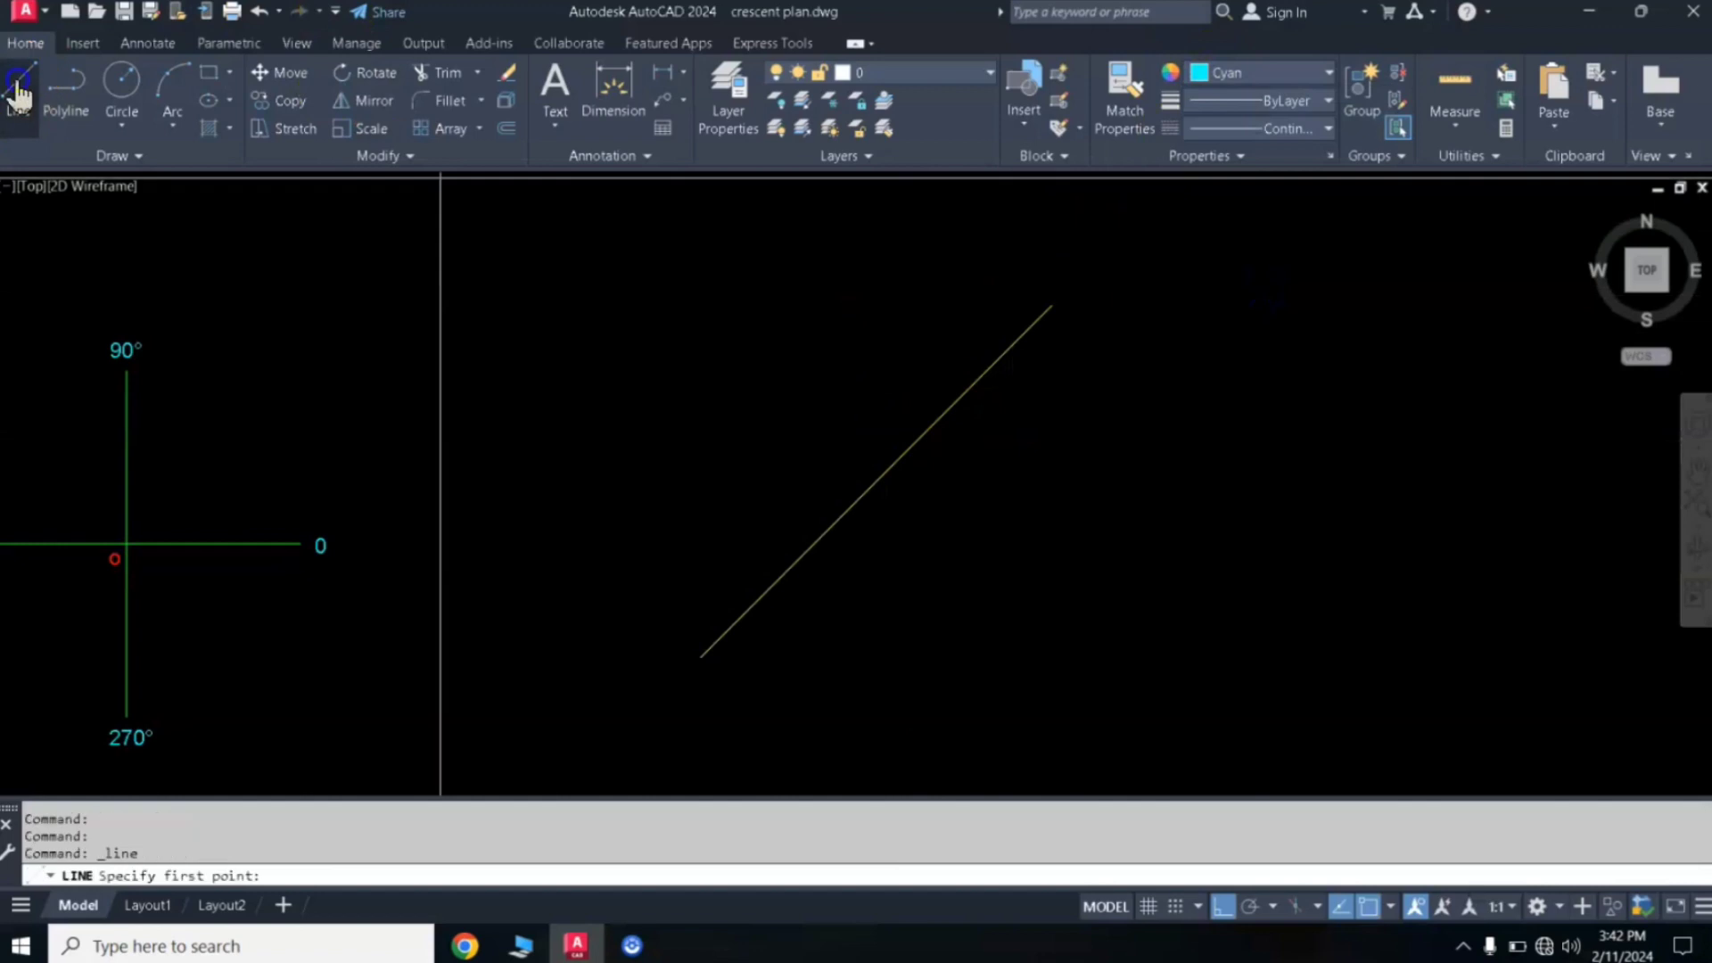
click(701, 658)
click(974, 639)
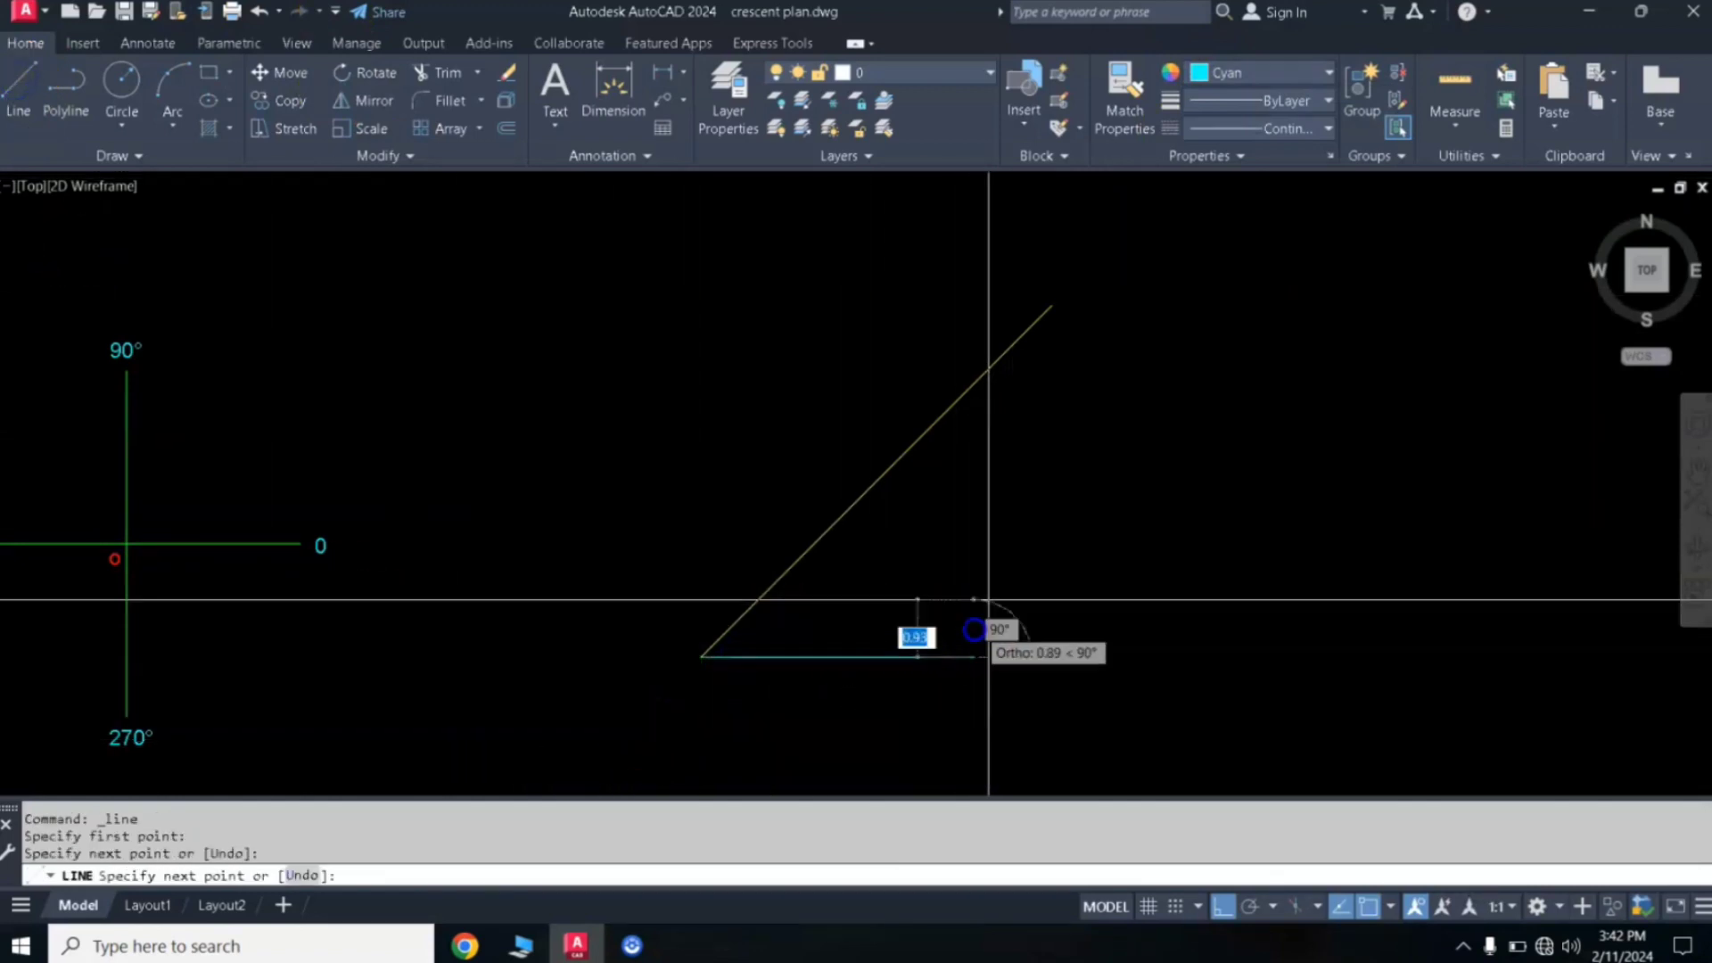
right_click(1007, 567)
click(1061, 580)
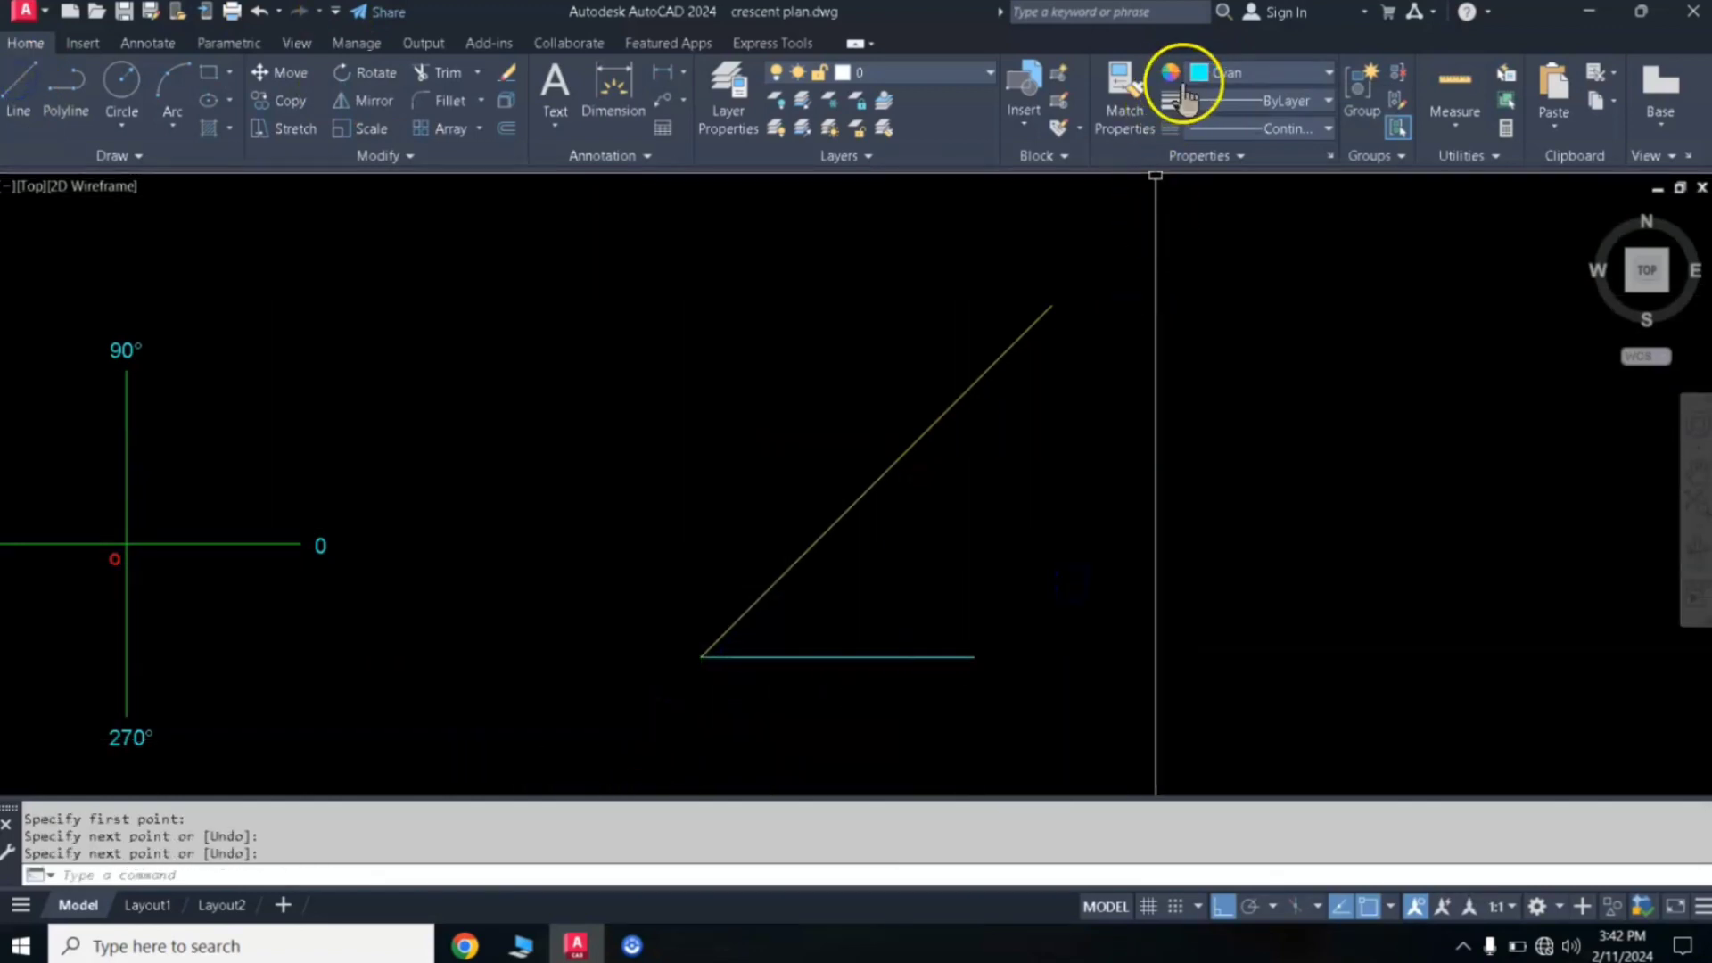
Step: Set the current colour to green and add an aligned dimension along the upper side of the inclined yellow line
click(1256, 76)
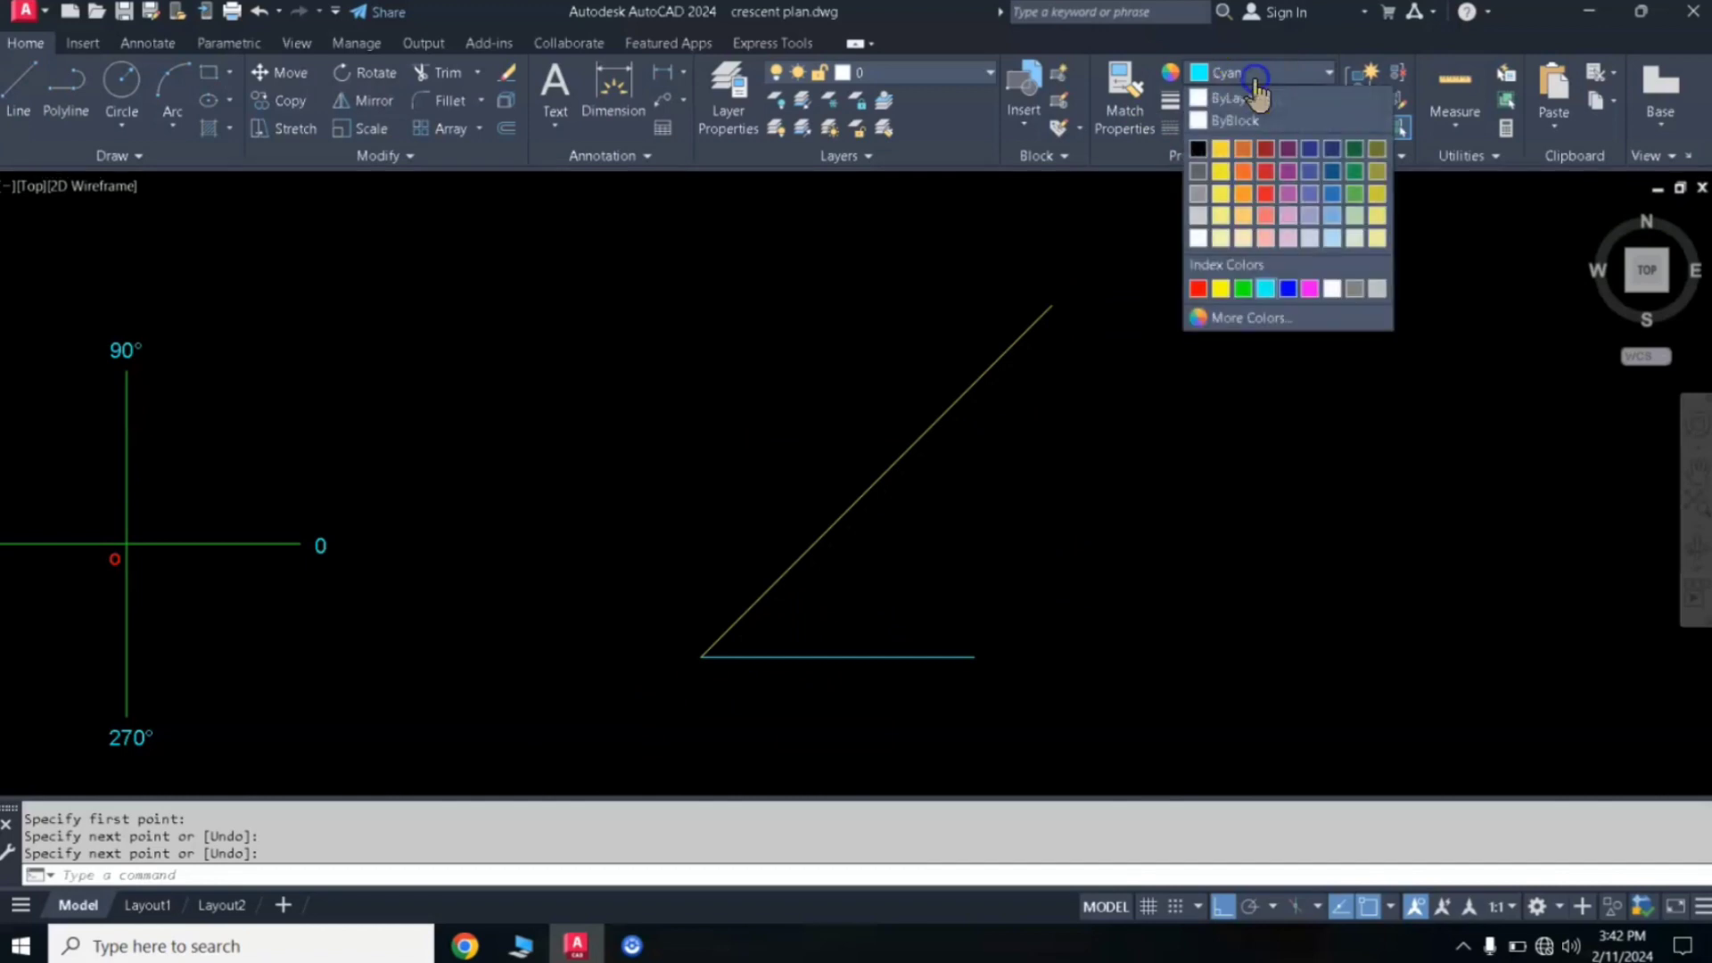
click(1242, 288)
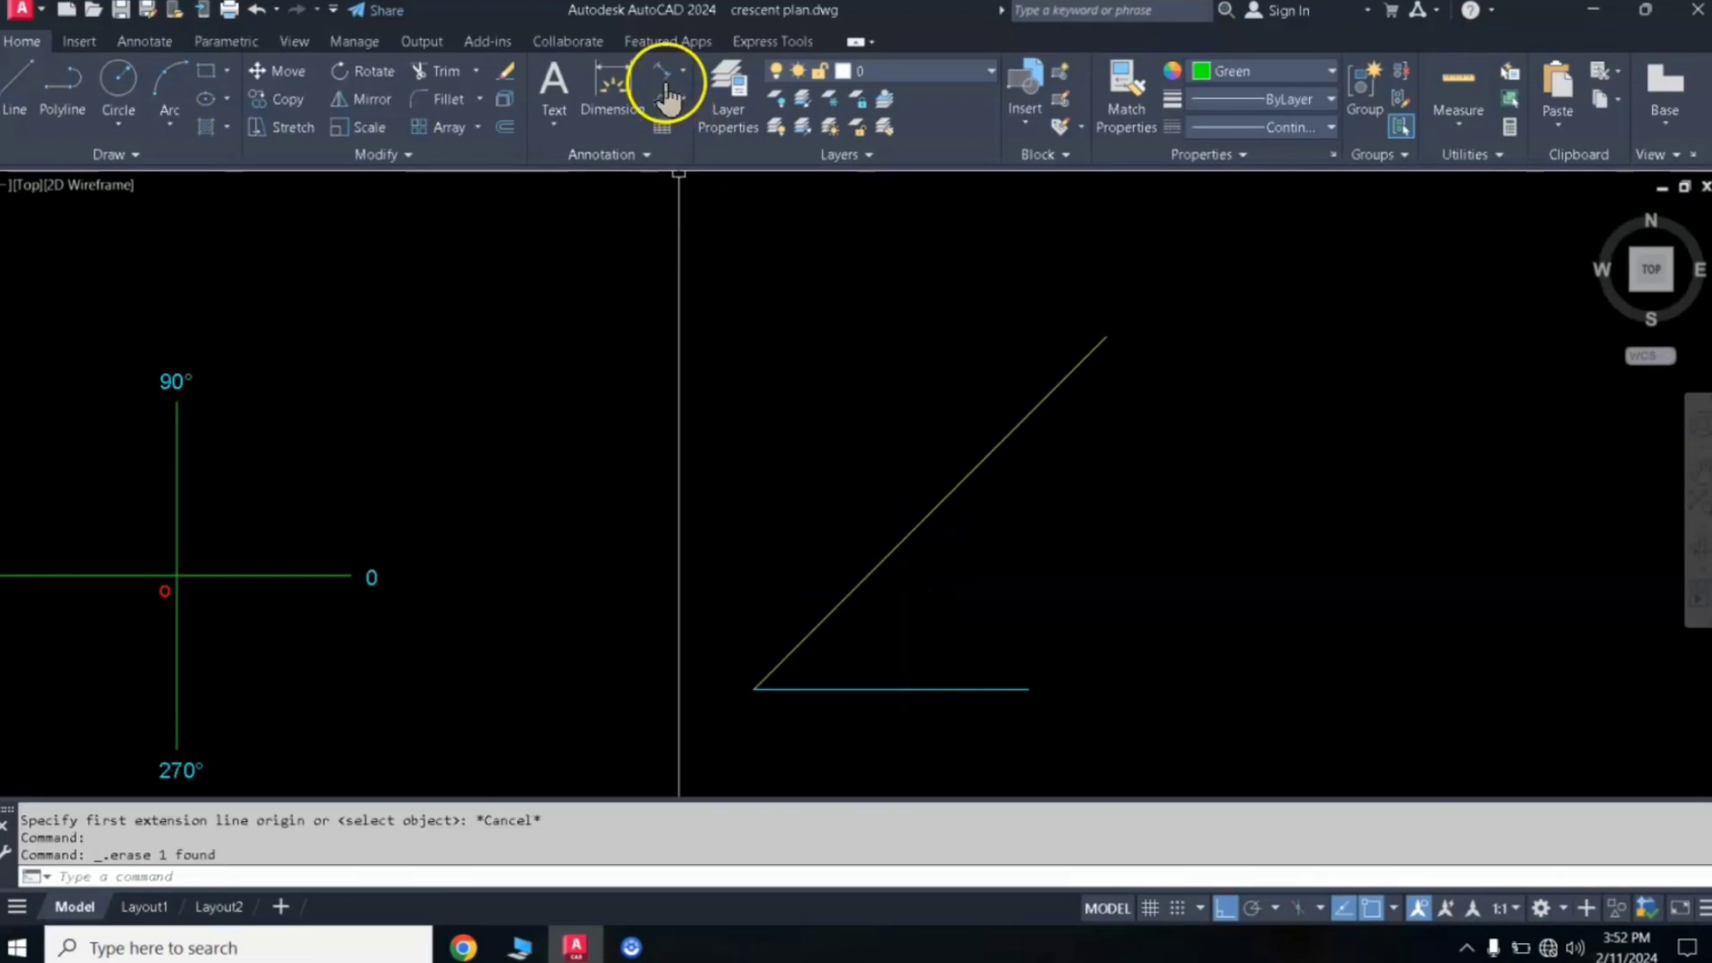
click(667, 96)
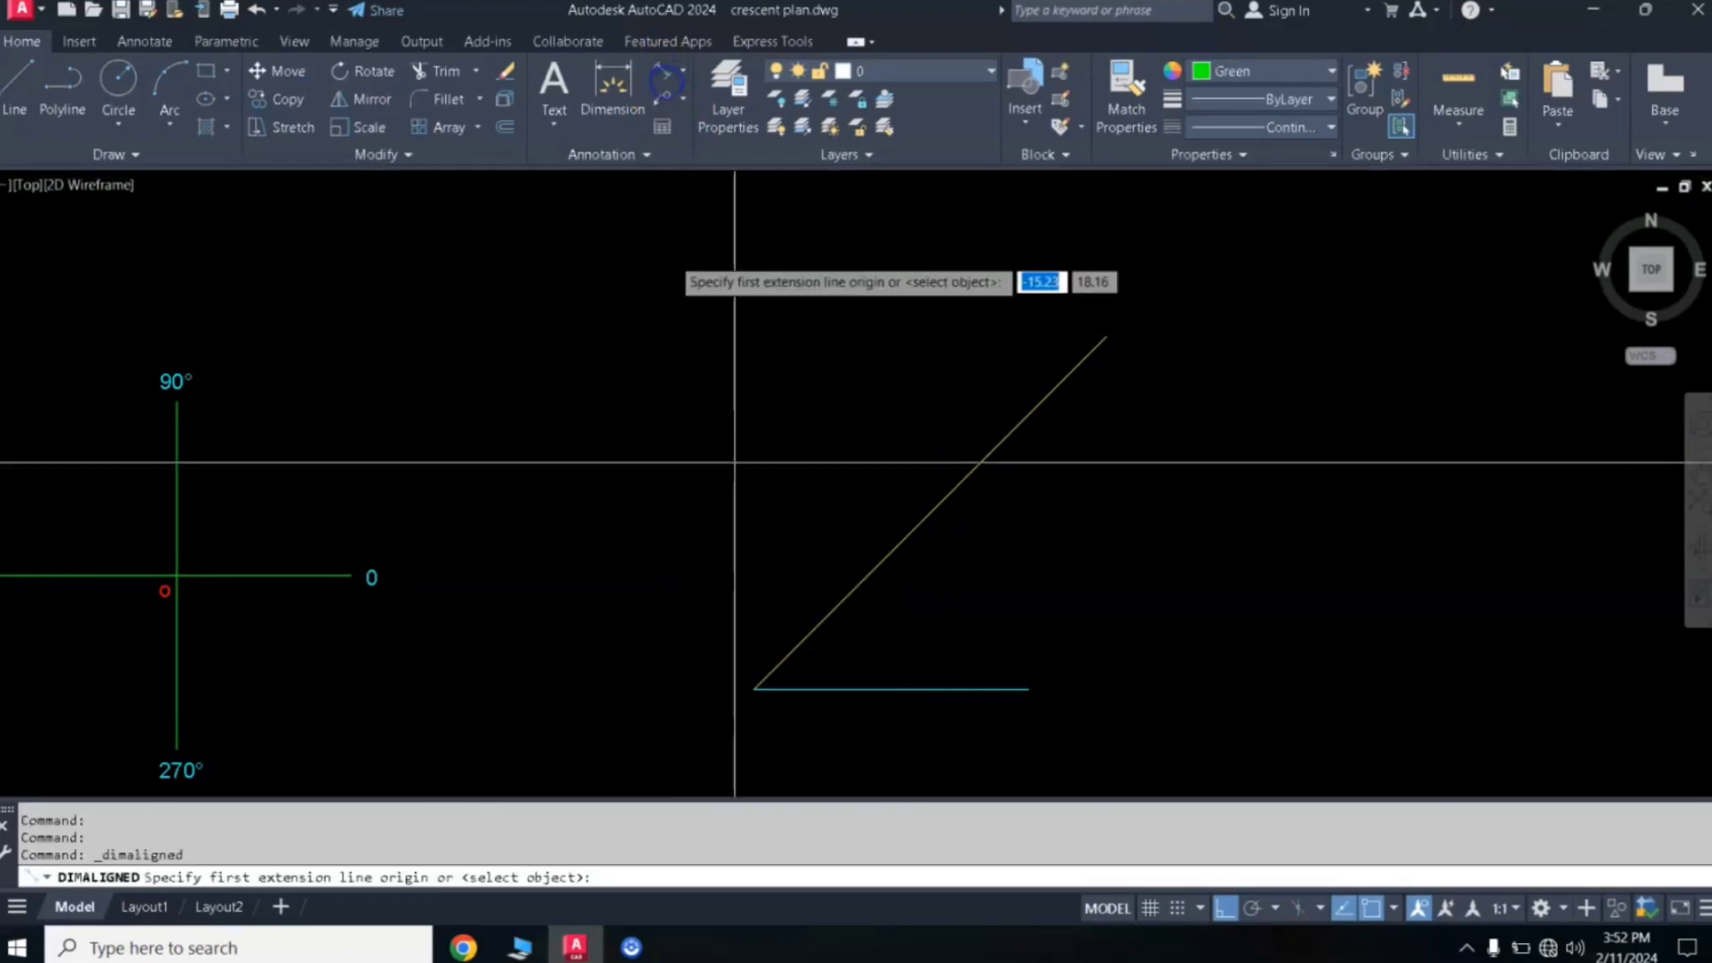
click(753, 685)
click(1104, 337)
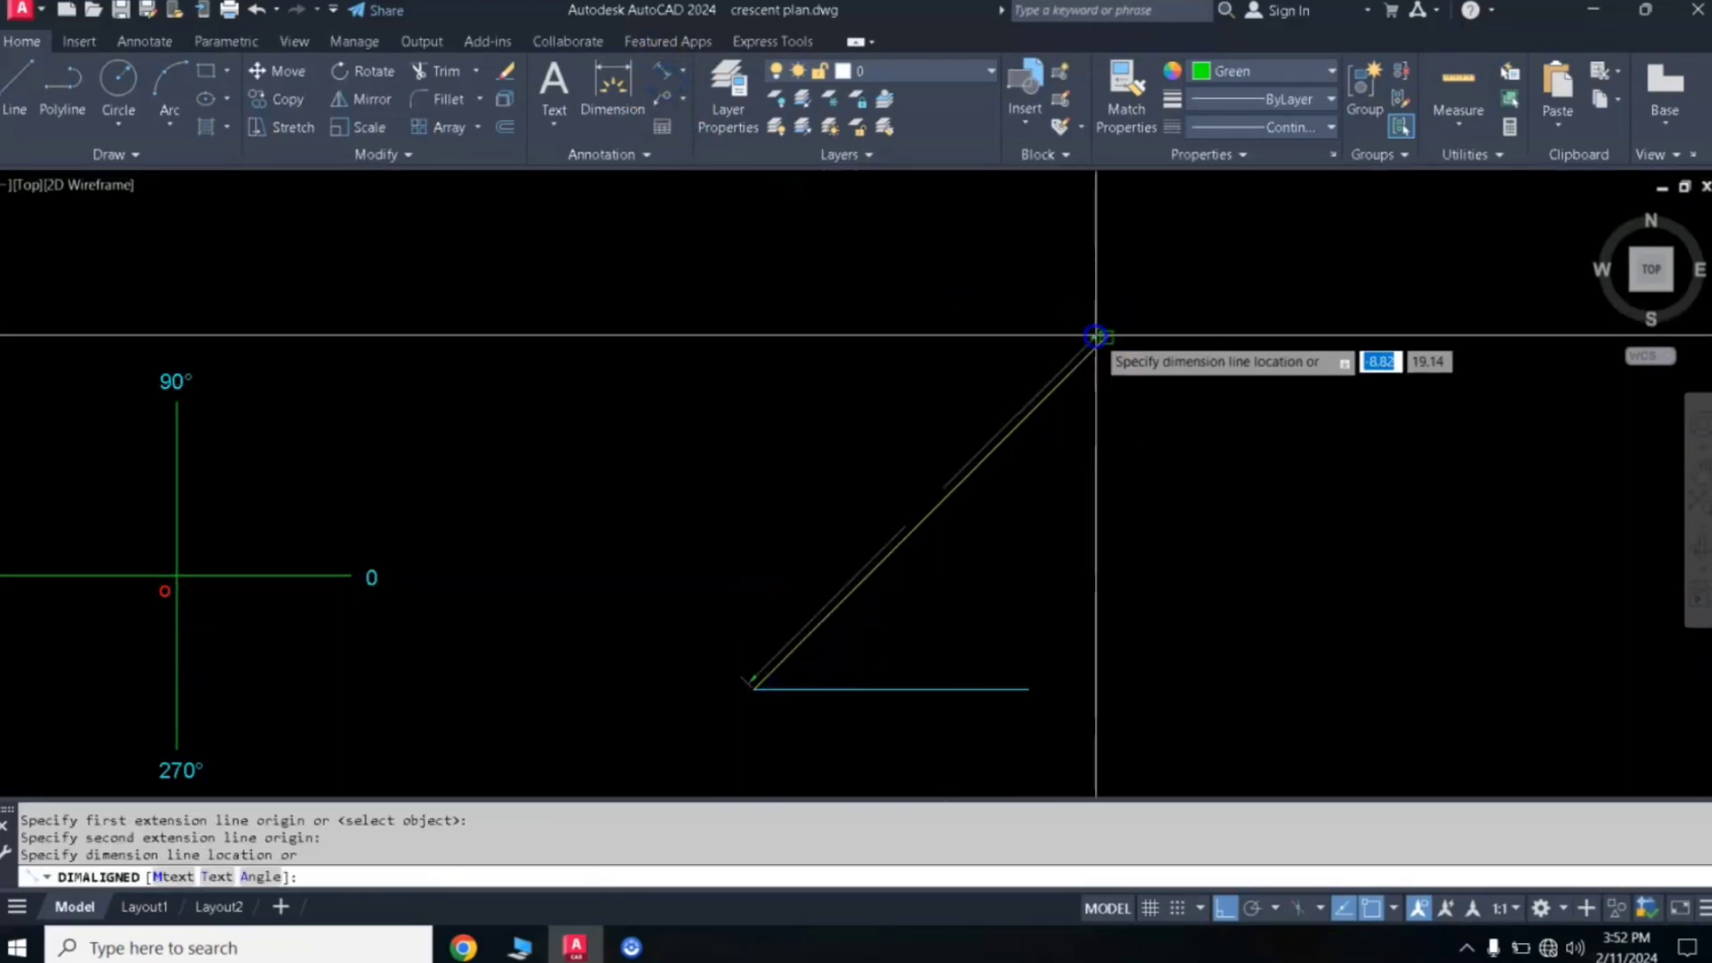
click(972, 324)
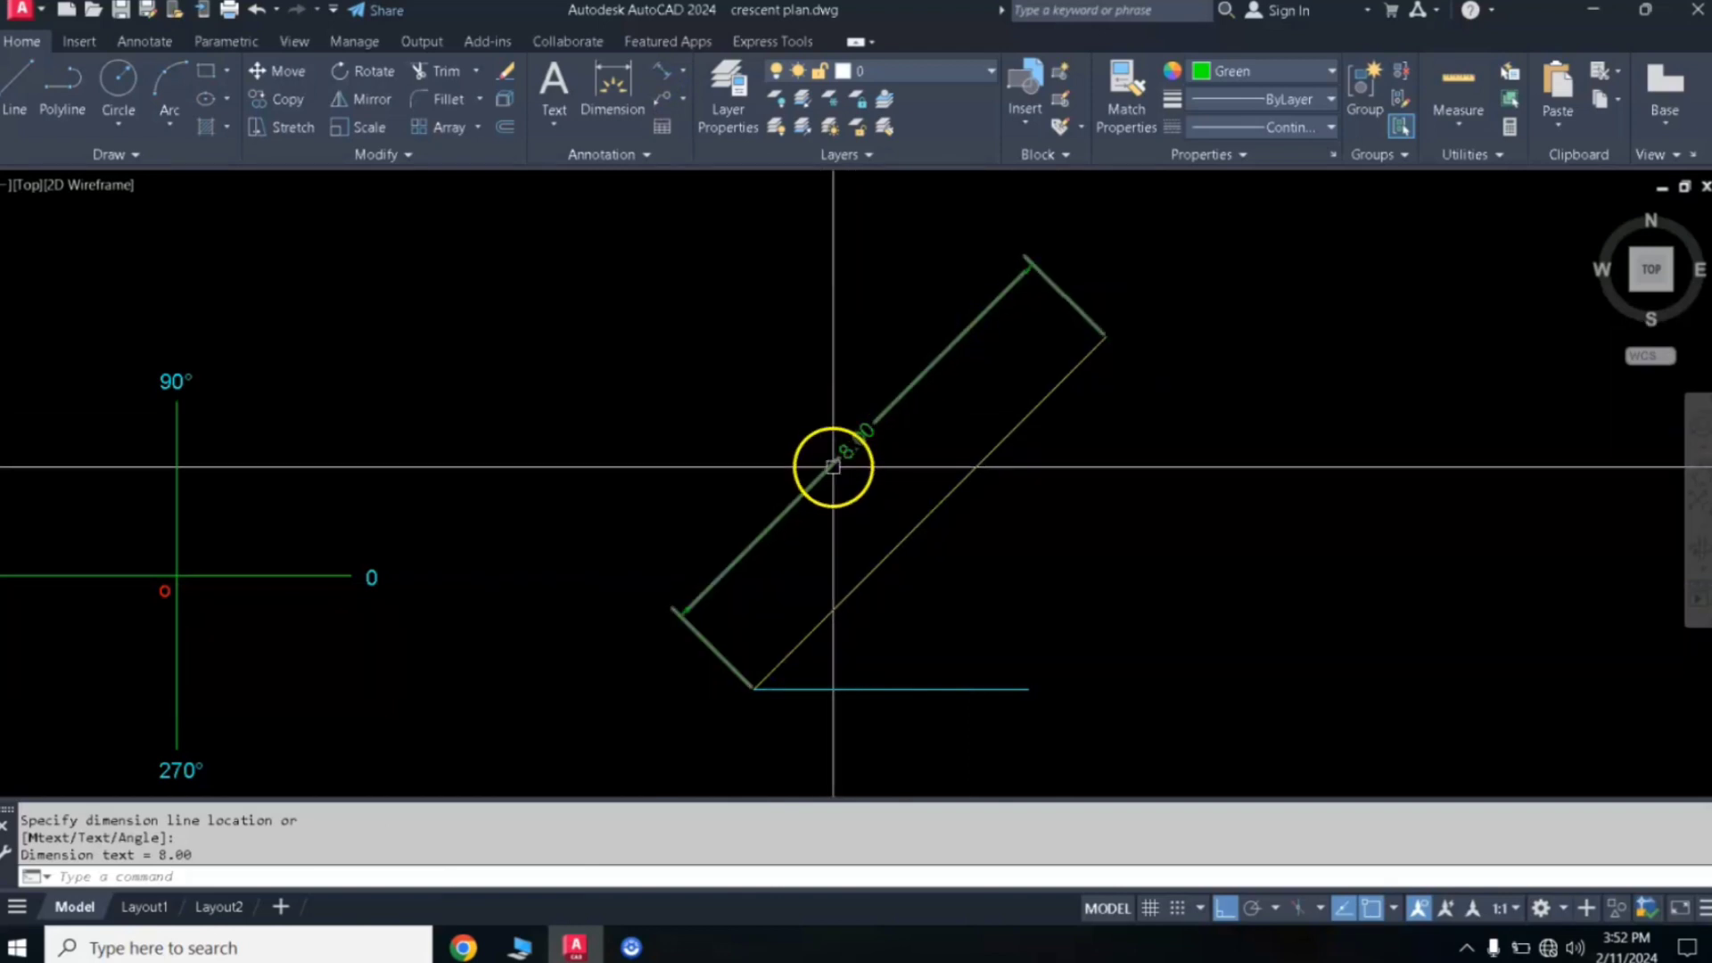
Step: Add an angular dimension between the inclined yellow line and the cyan horizontal baseline
click(667, 80)
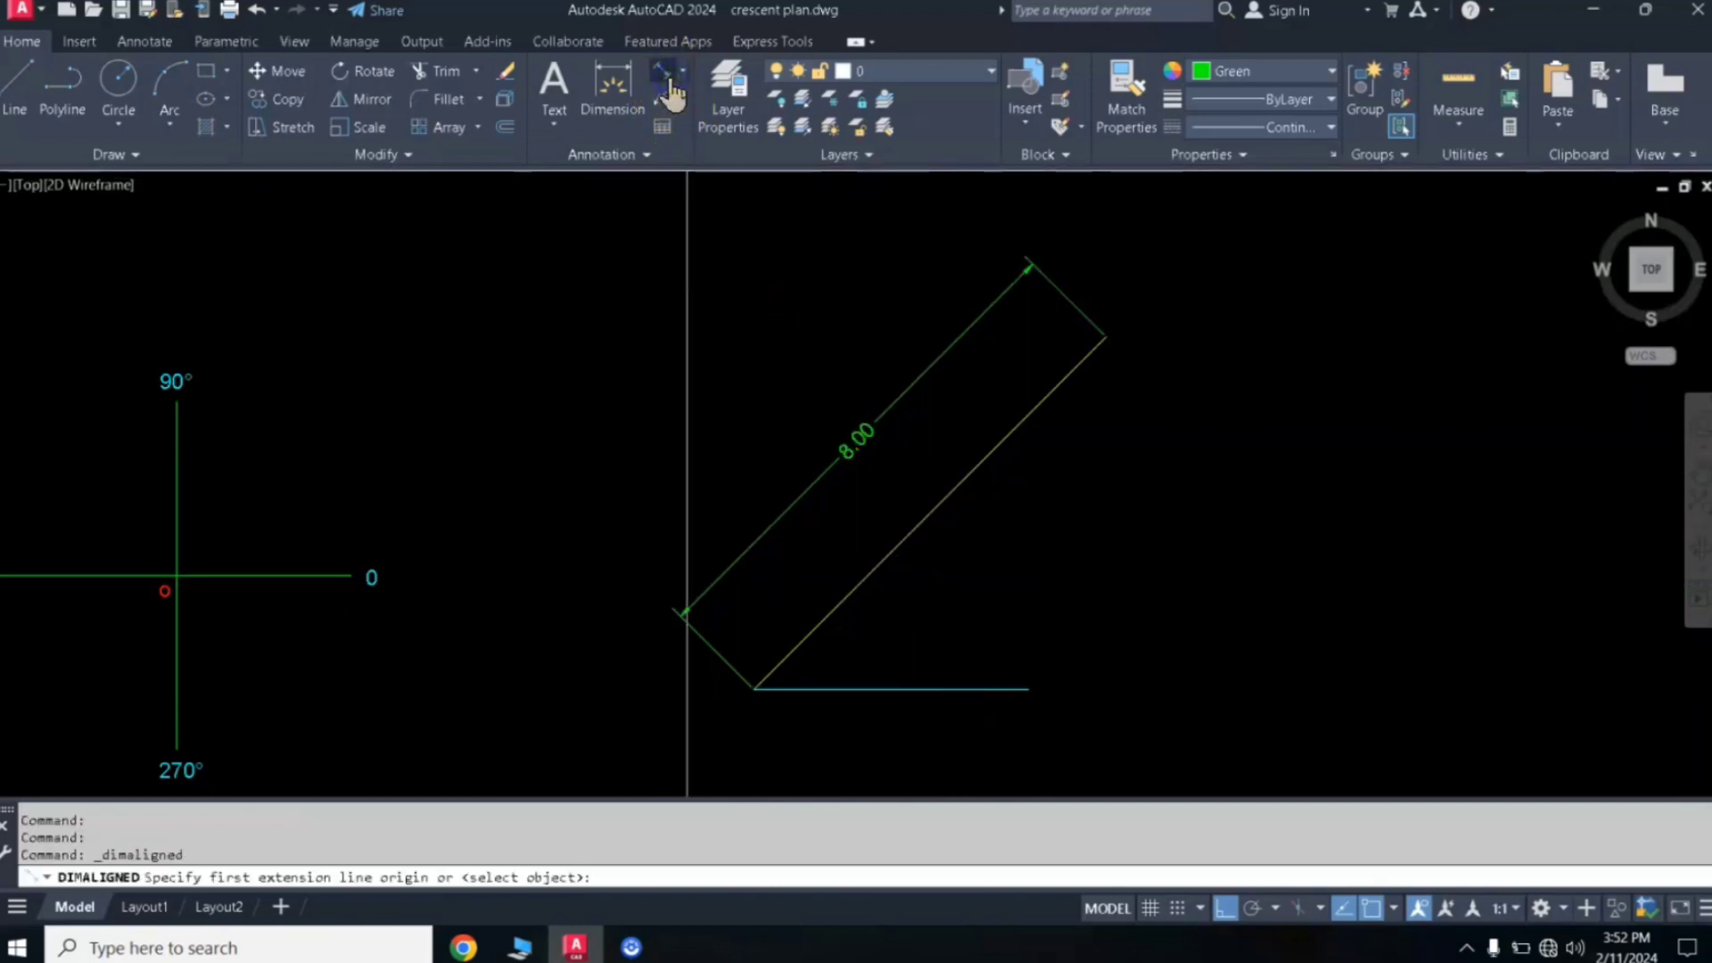
click(681, 75)
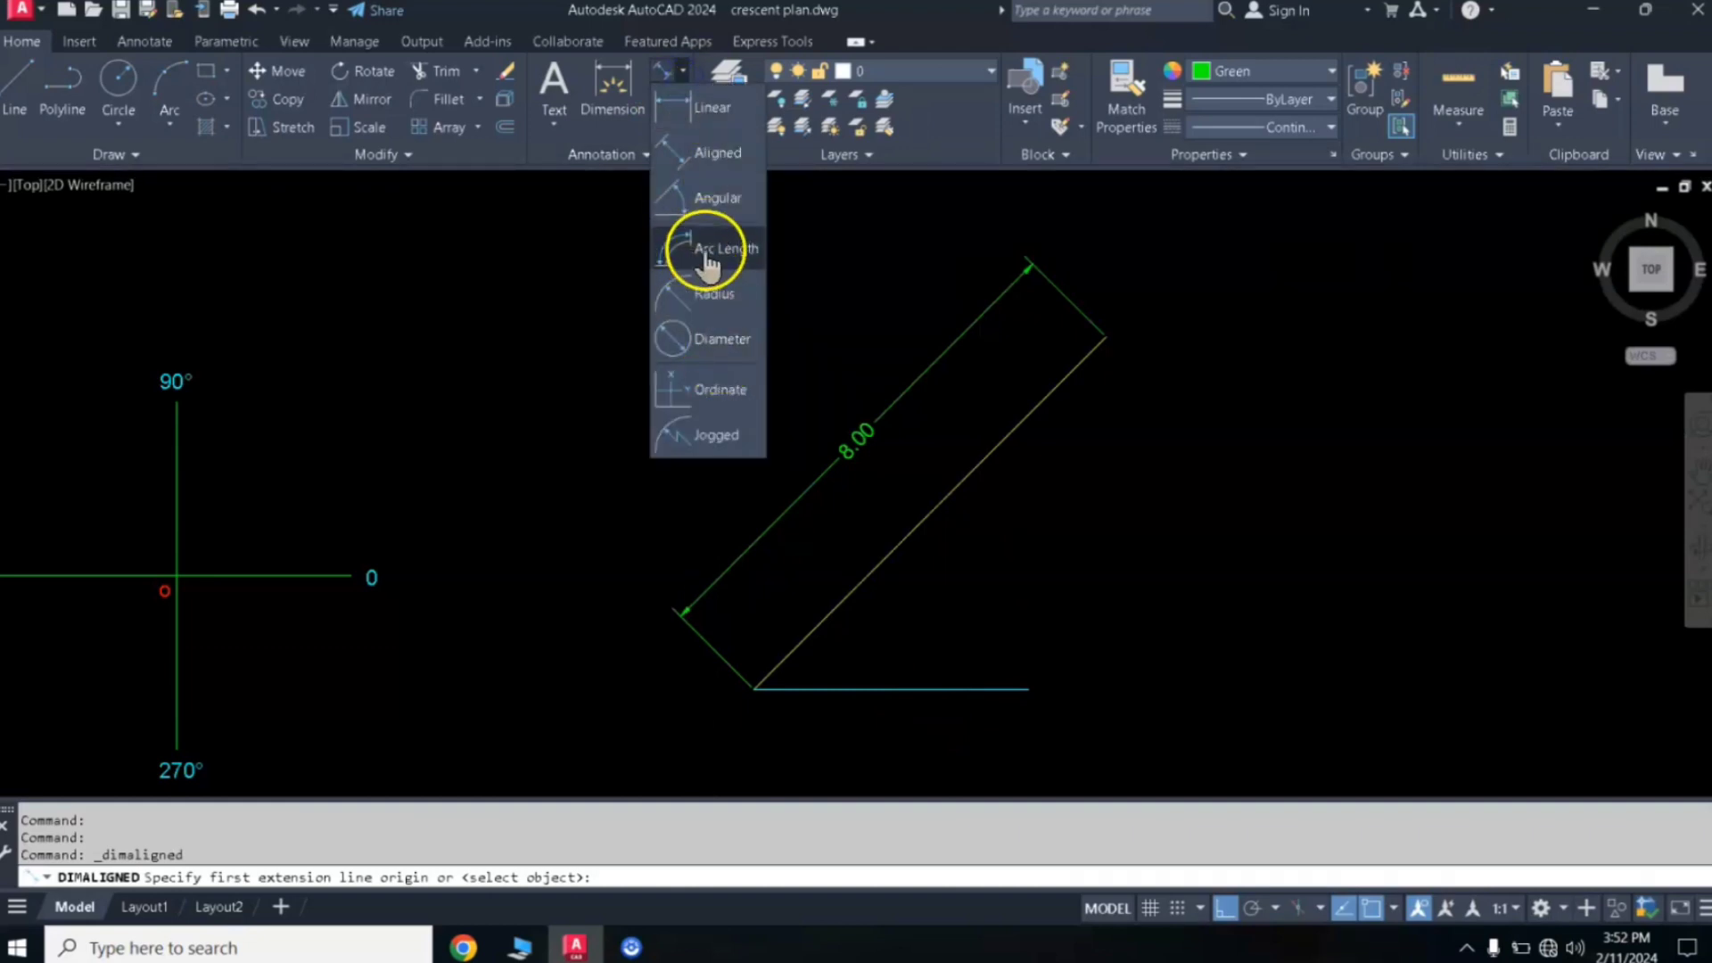
click(702, 197)
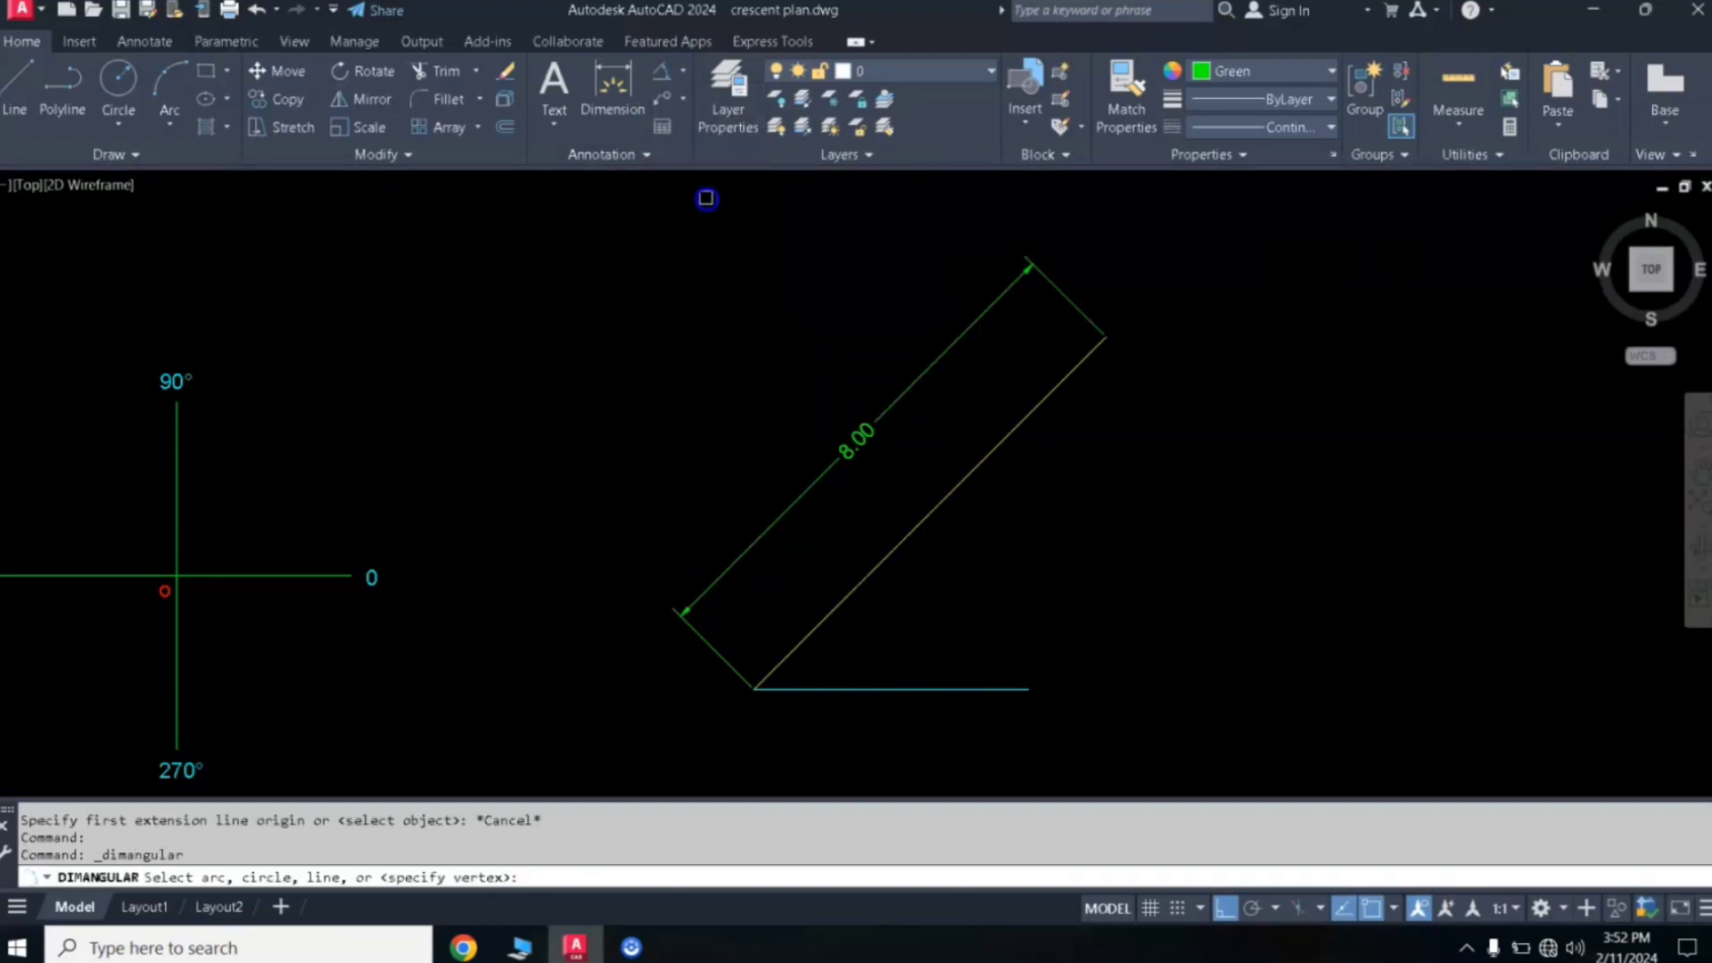
click(874, 575)
click(879, 688)
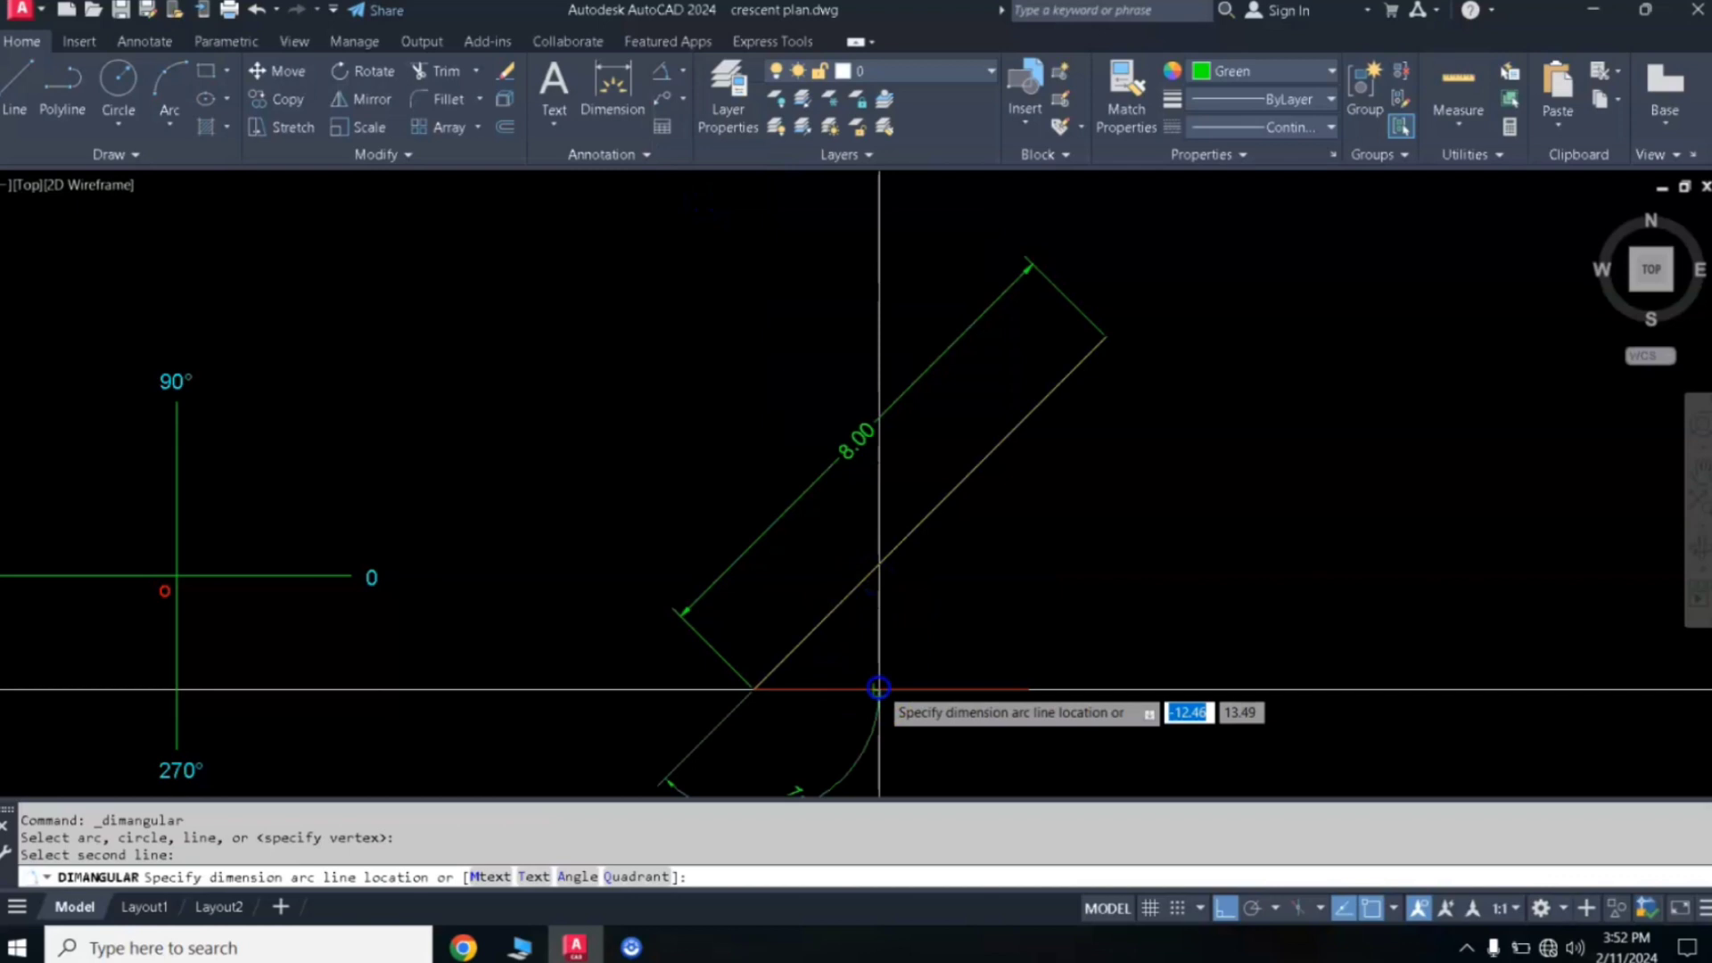
click(903, 644)
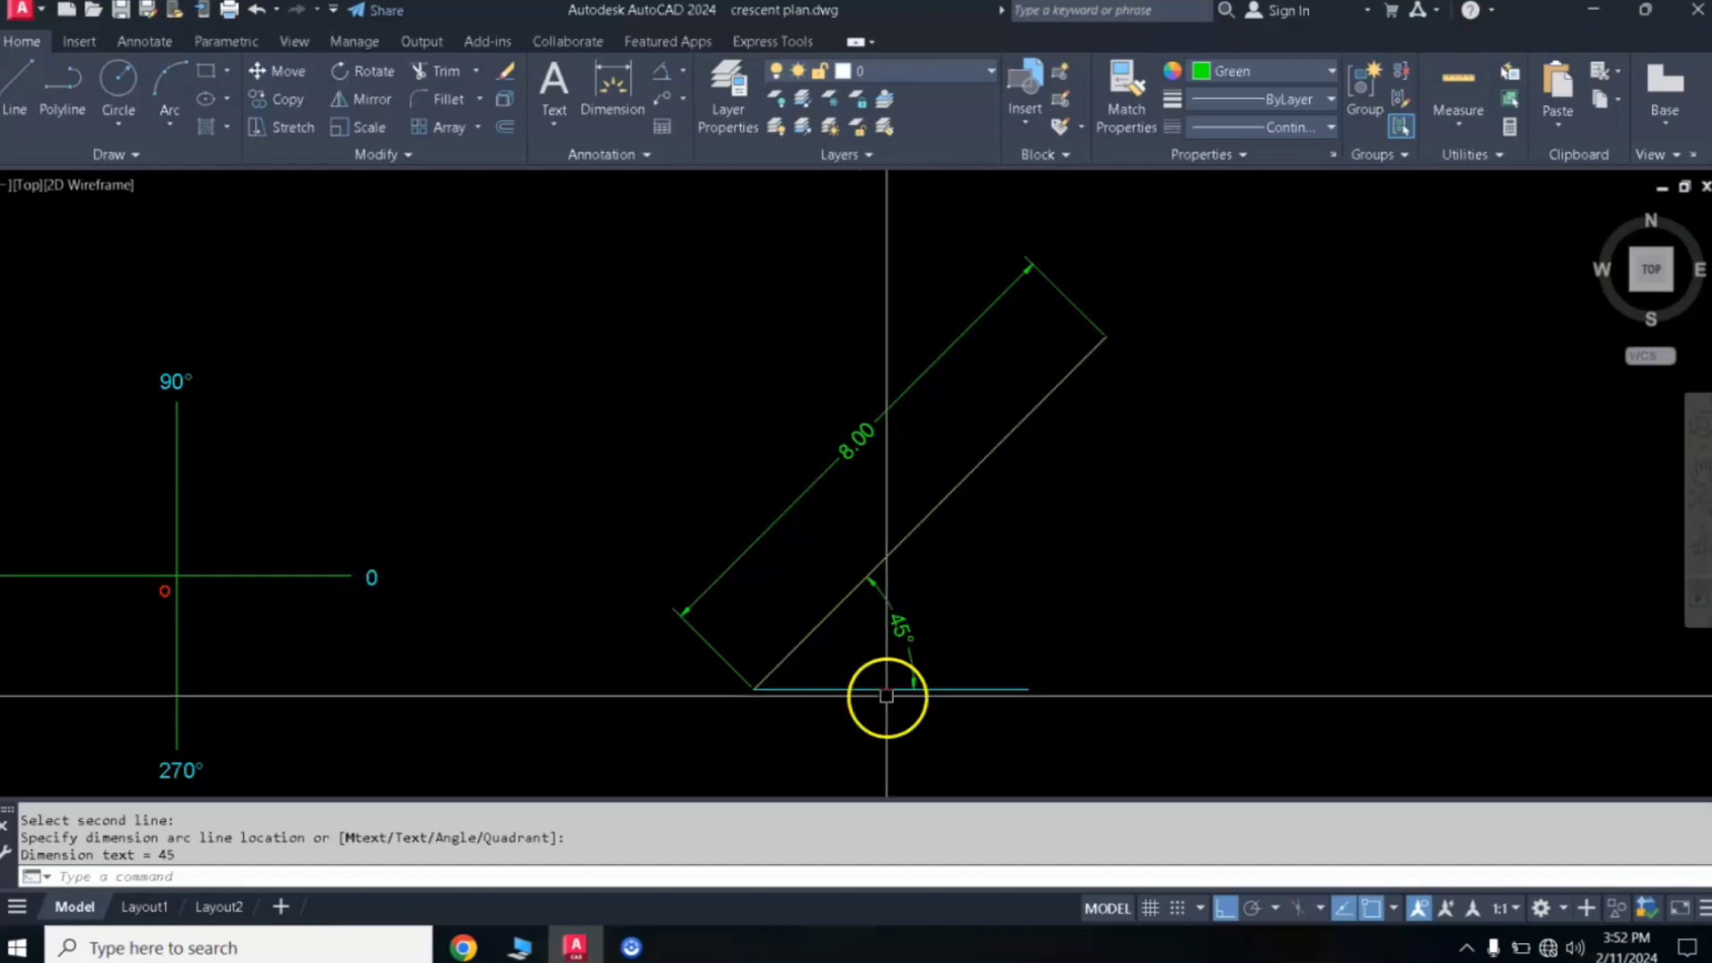
Step: Set the current colour to cyan and draw a line 5 units long at 30° in the empty space beside the dimensioned figure
middle_drag(1185, 612, 784, 642)
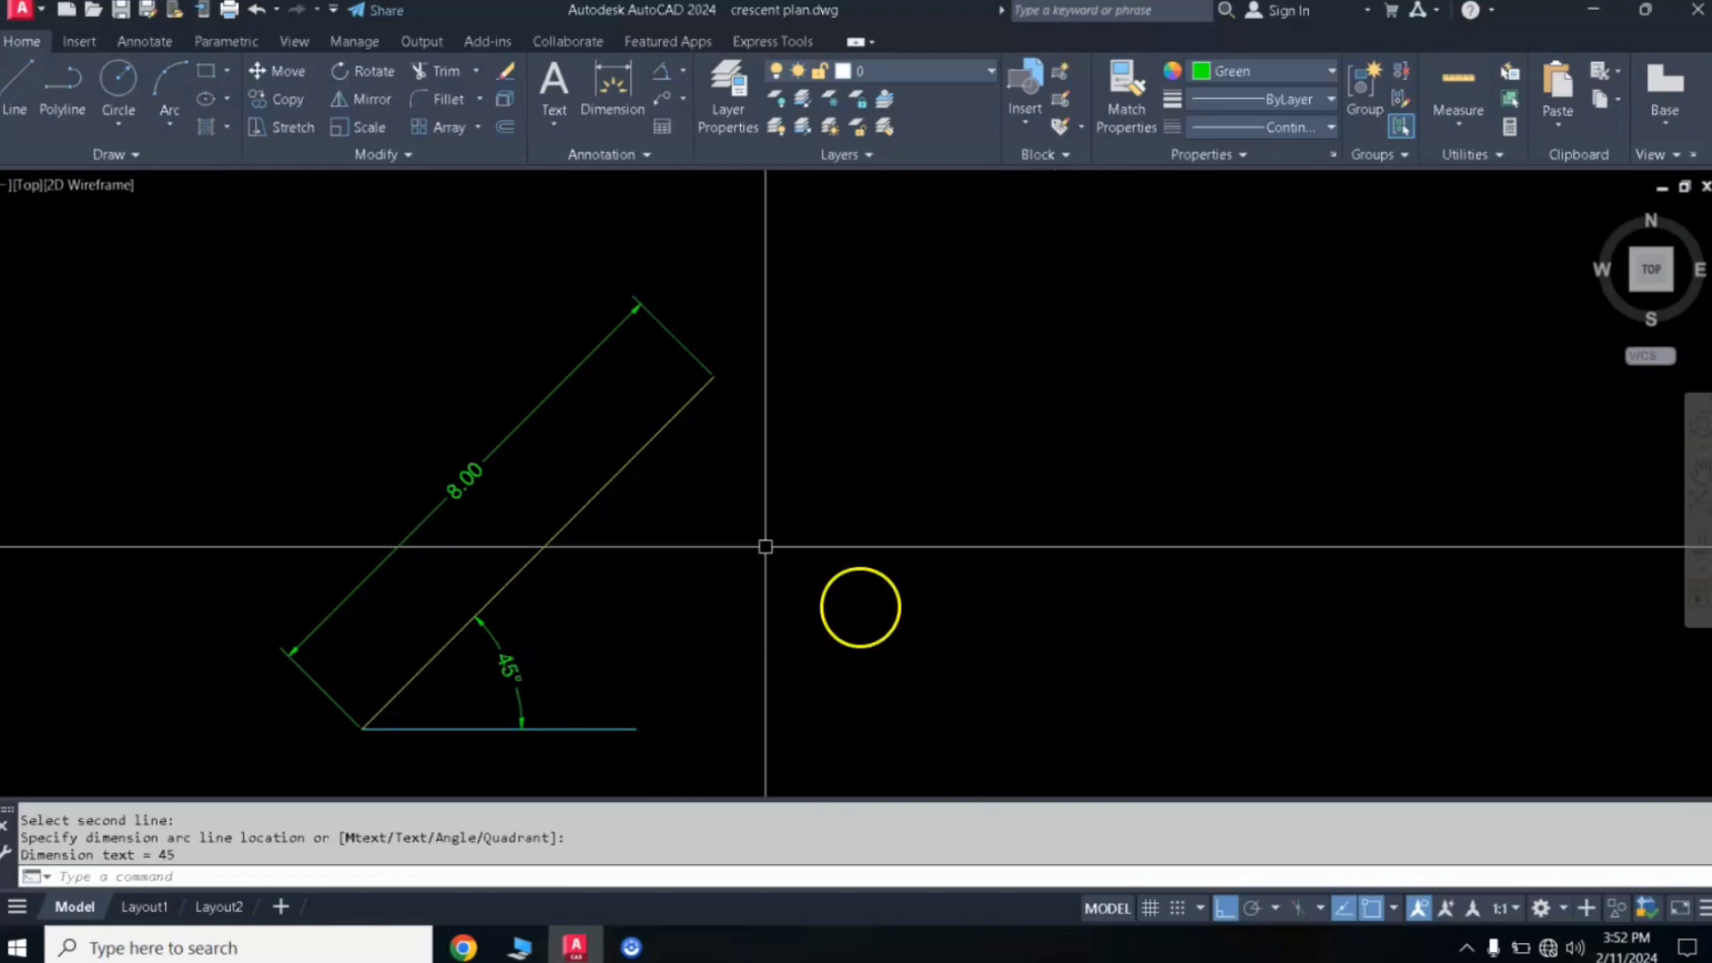
click(1249, 71)
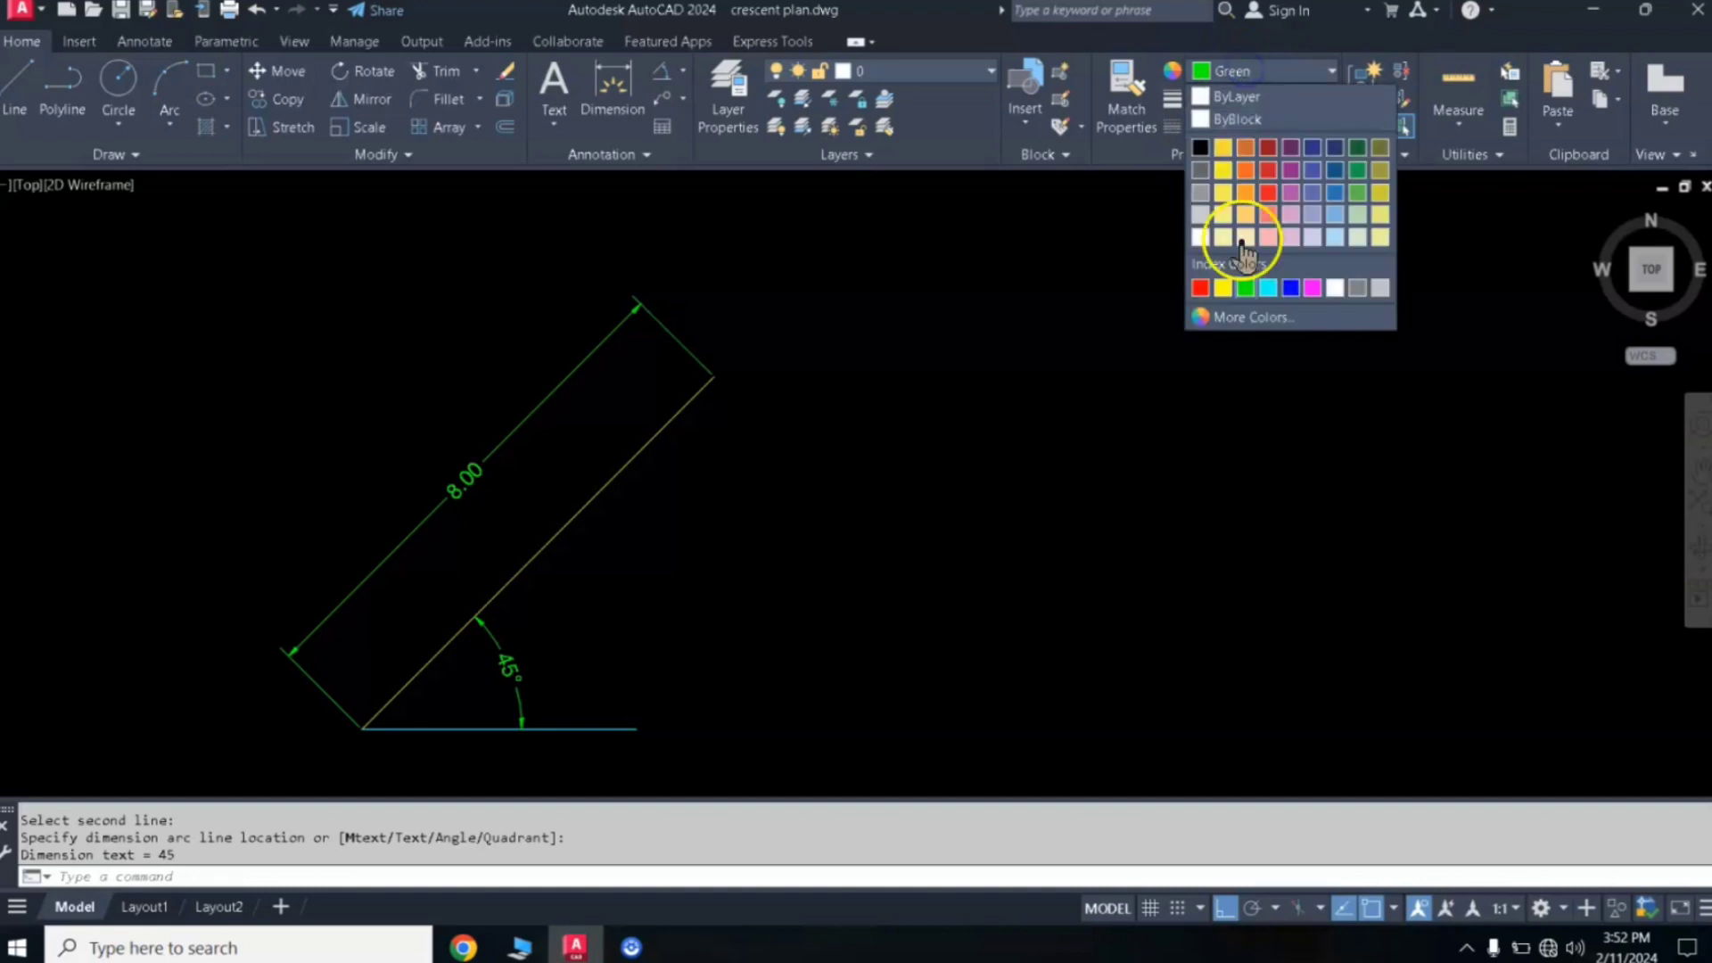
click(1266, 288)
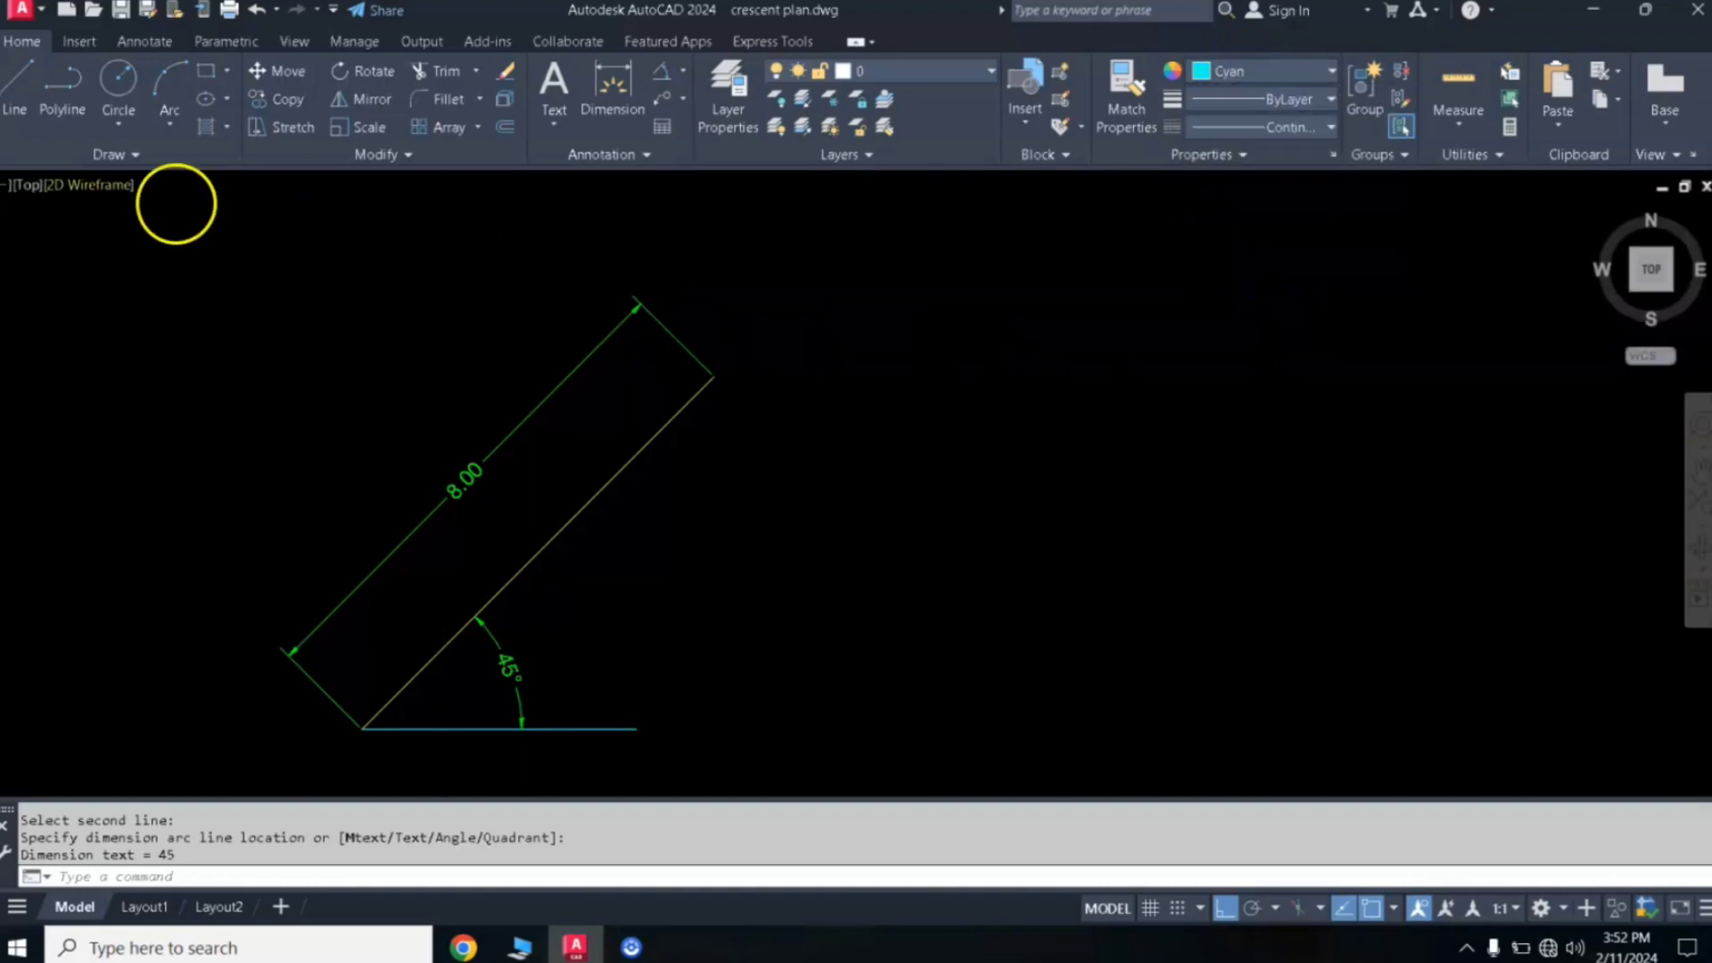
click(25, 93)
click(921, 727)
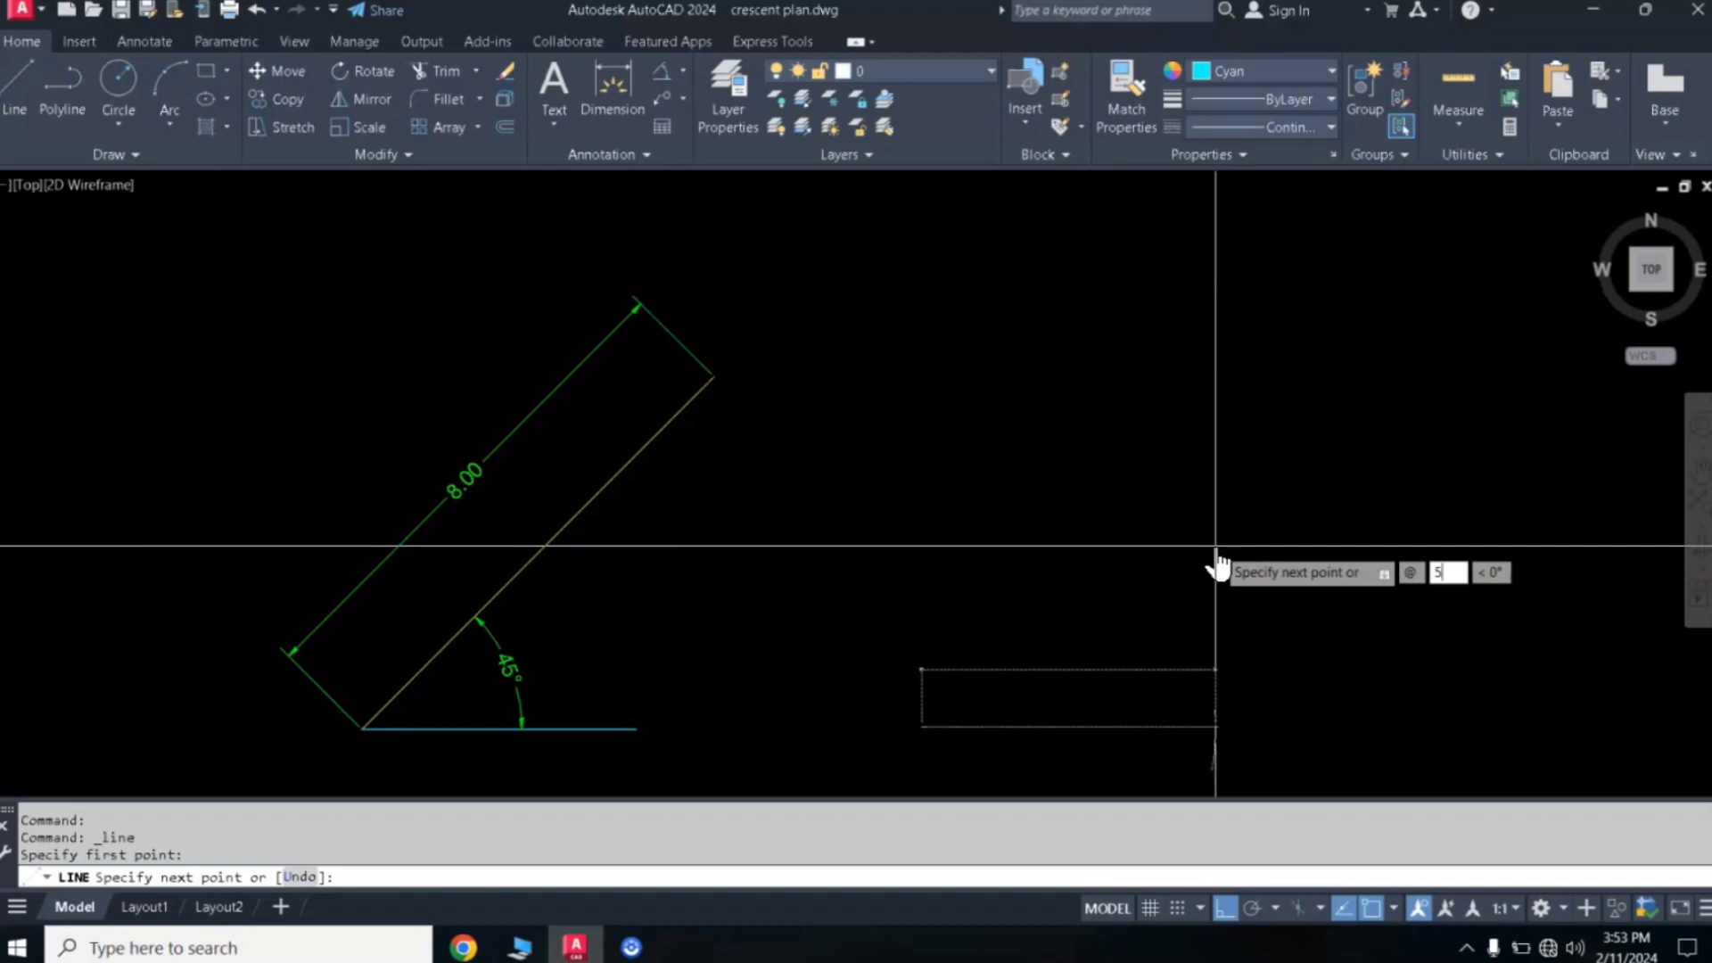
key(Tab)
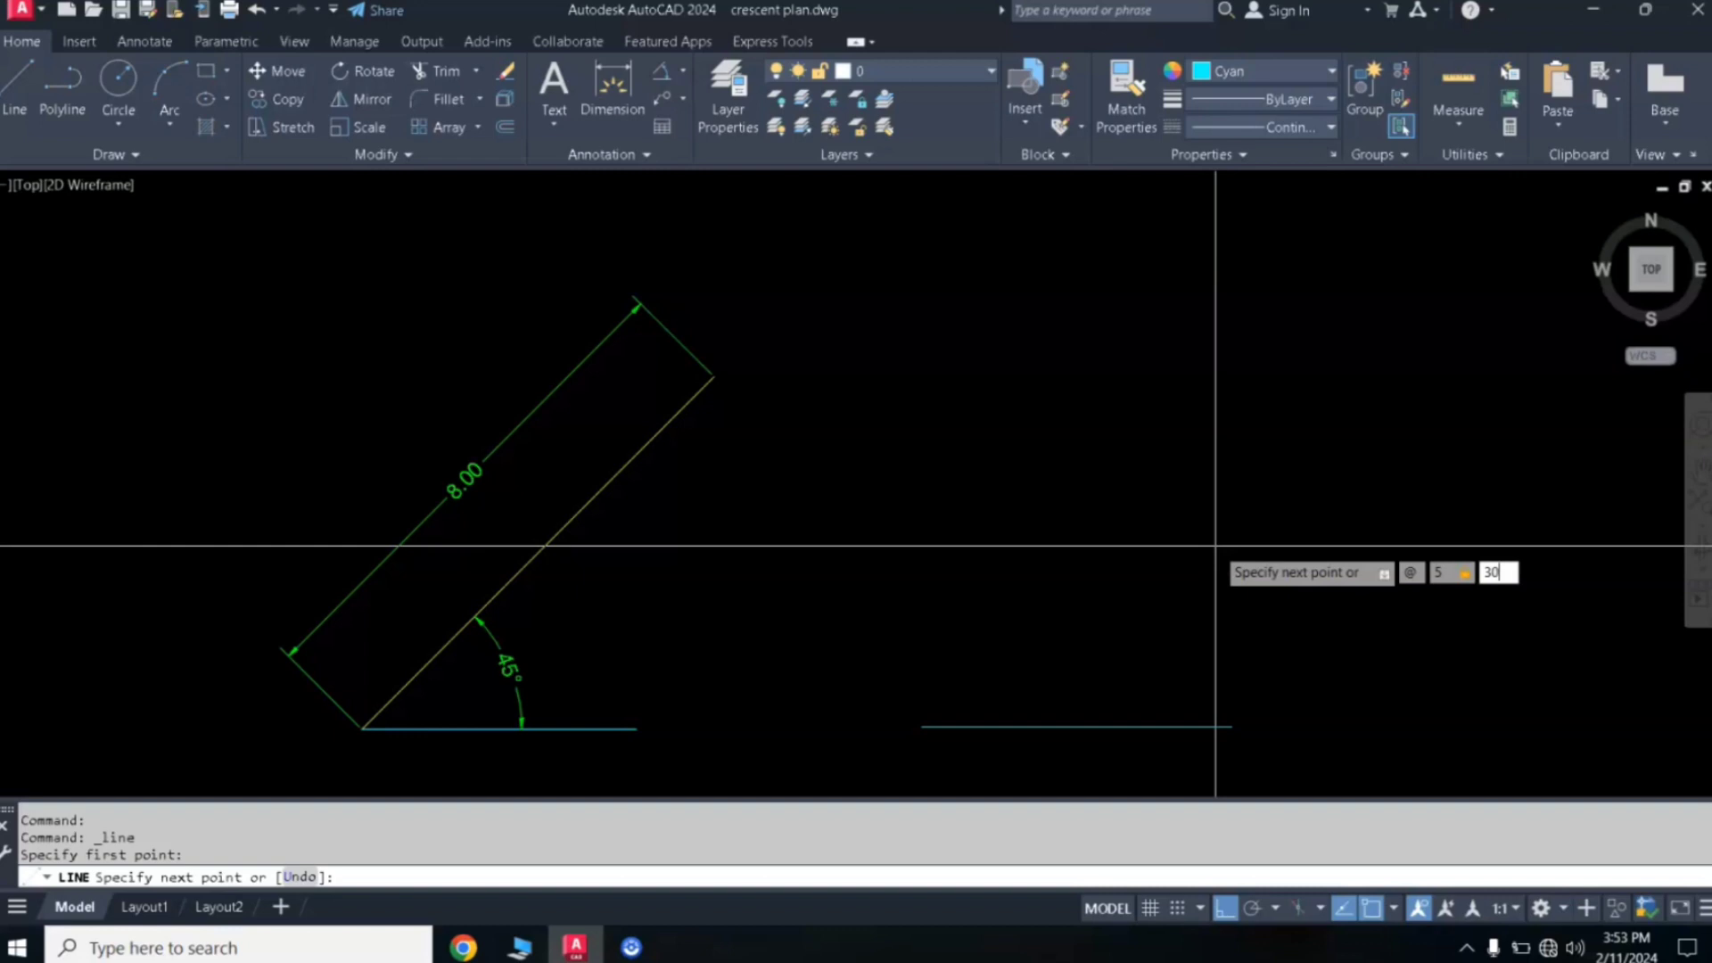
key(Return)
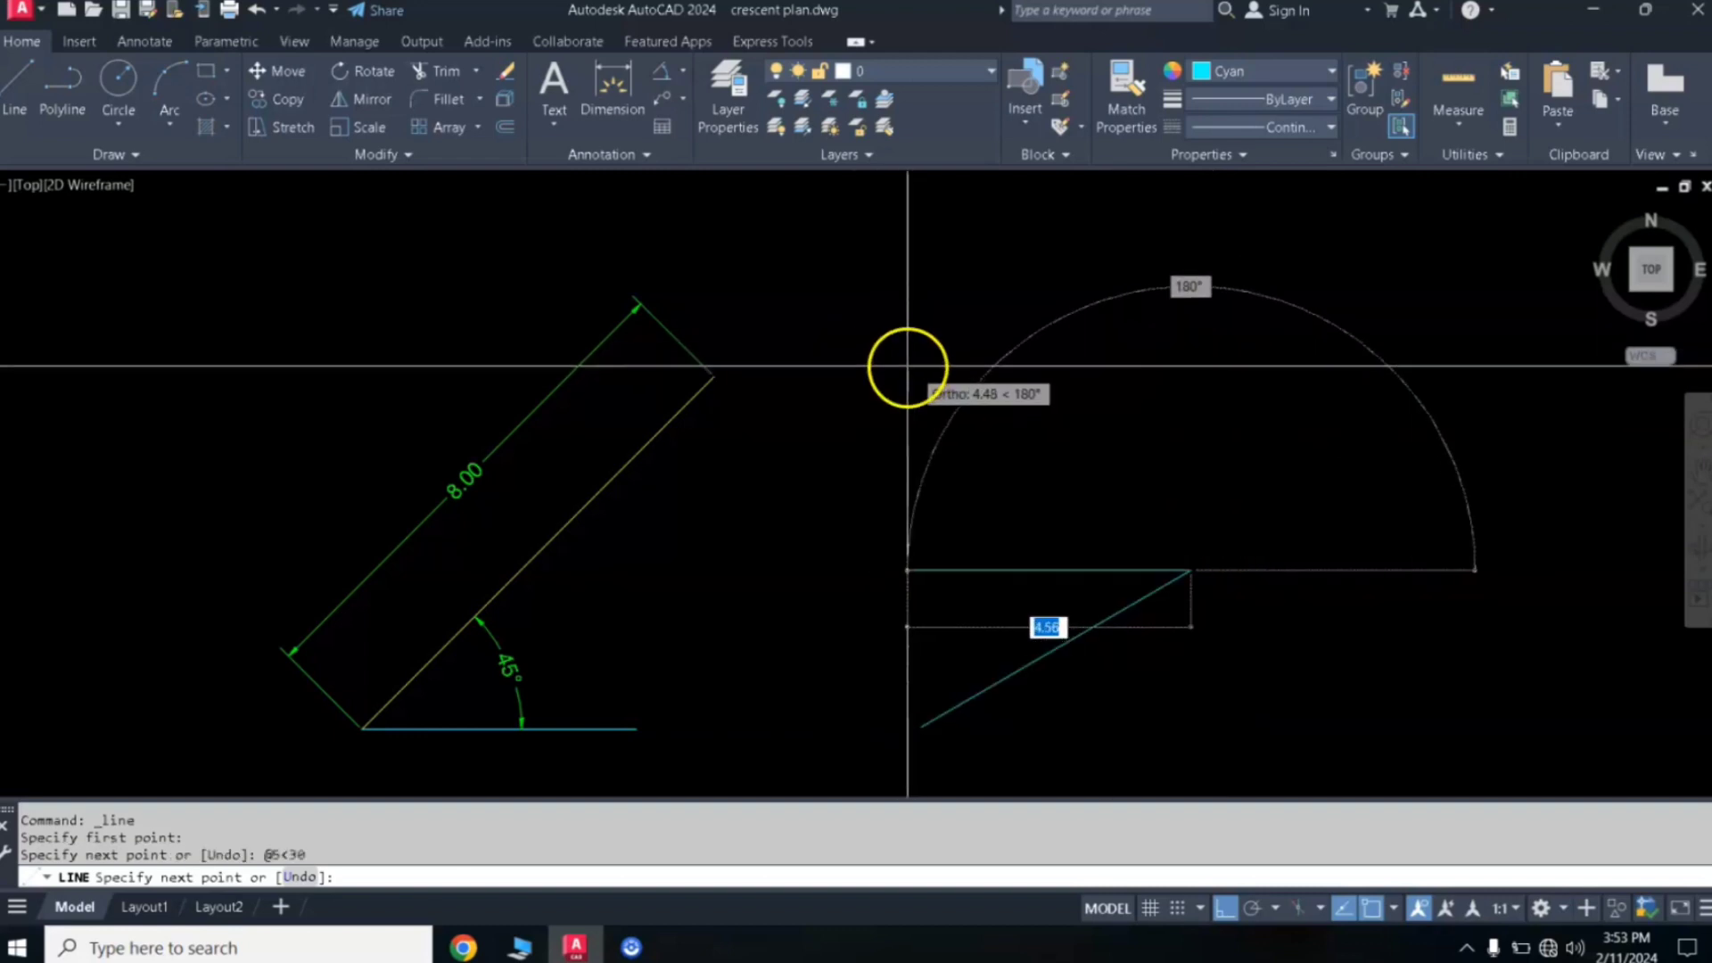
key(Return)
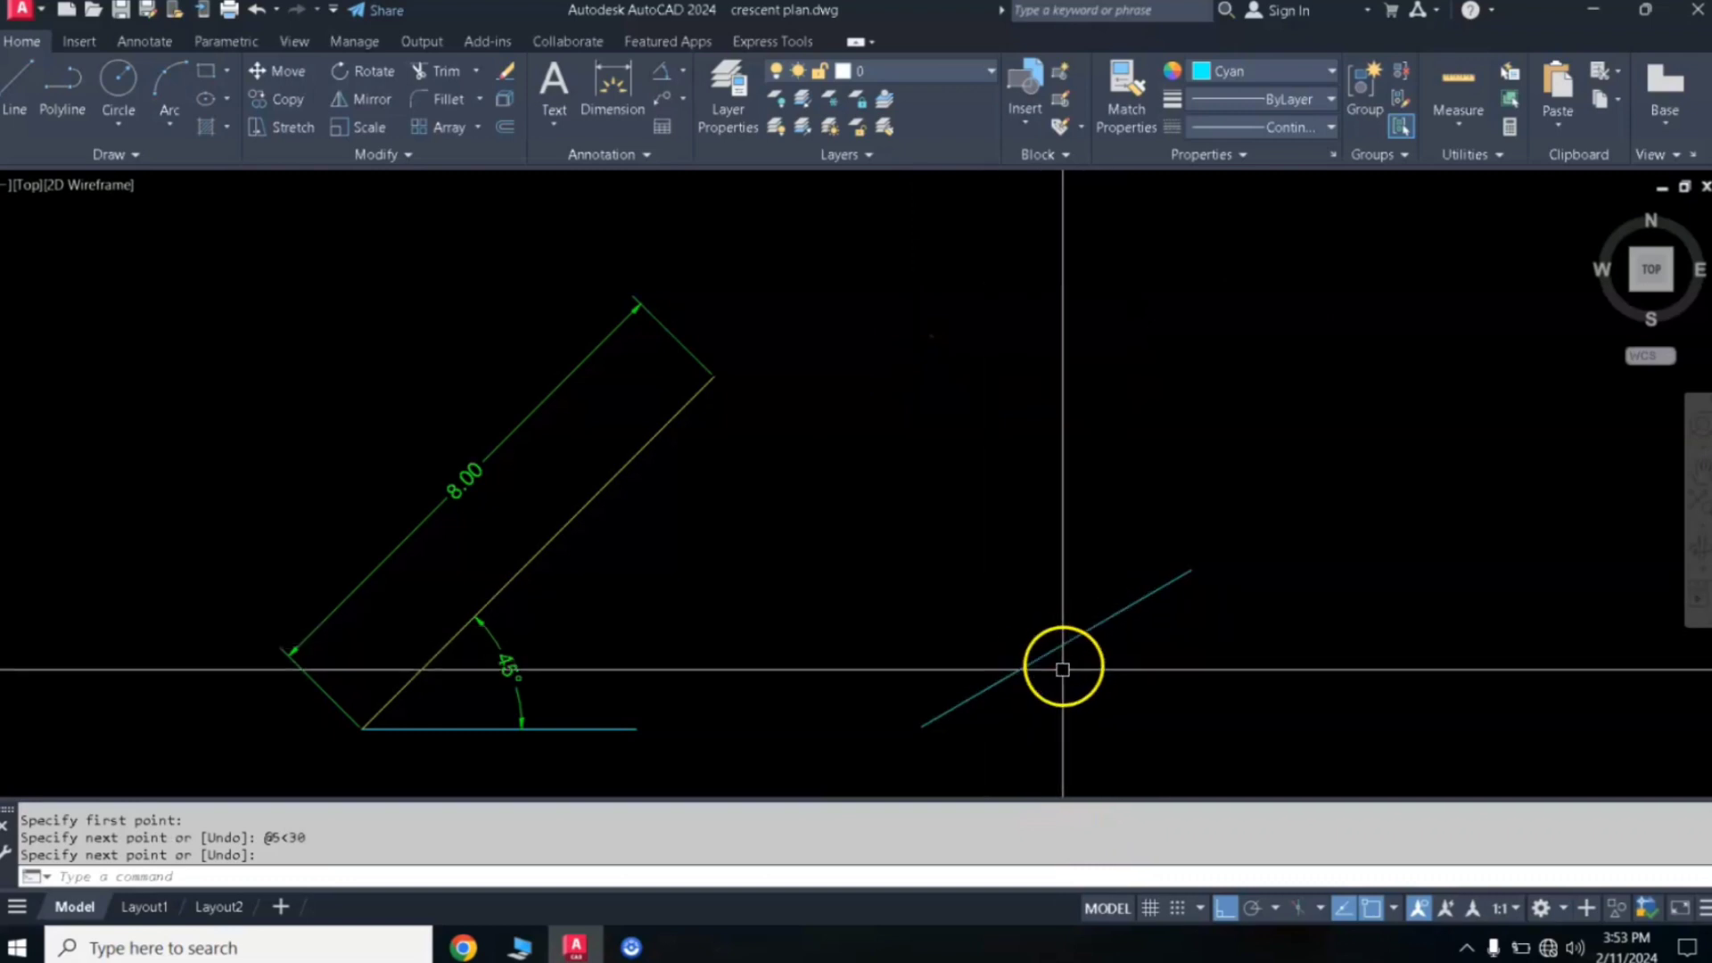
Step: Set the current colour to green and draw a horizontal baseline rightward from the lower end of the 30° line
click(1219, 79)
click(1246, 288)
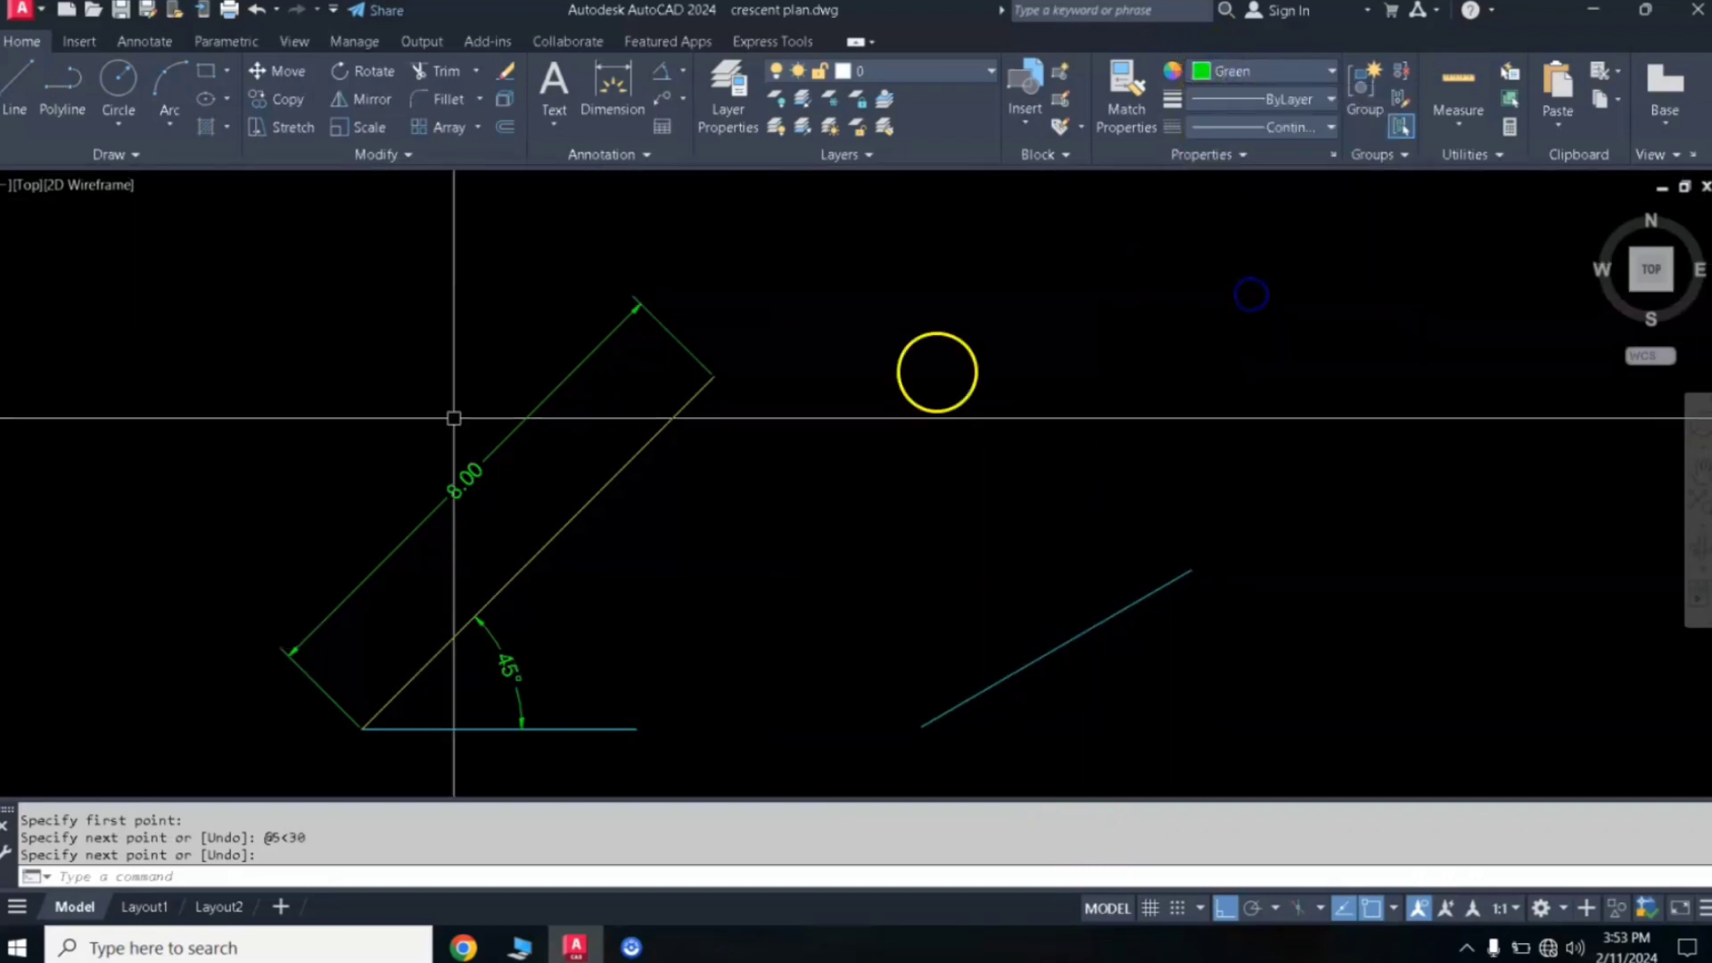
click(25, 89)
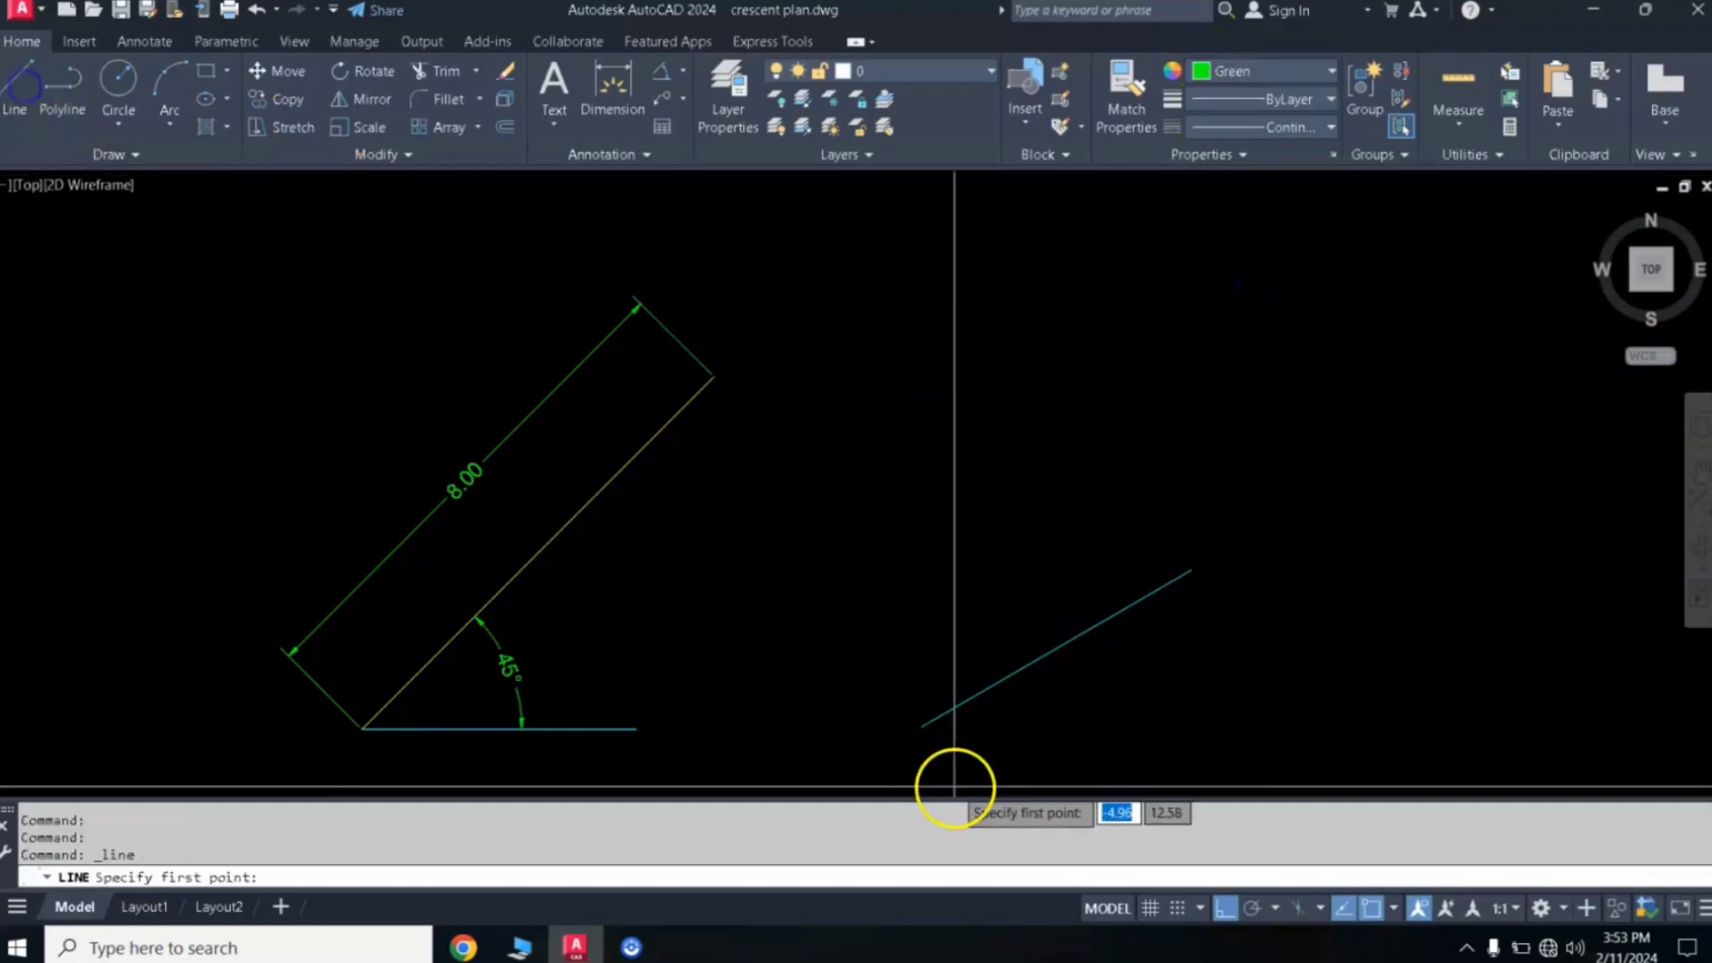
click(928, 726)
click(1073, 756)
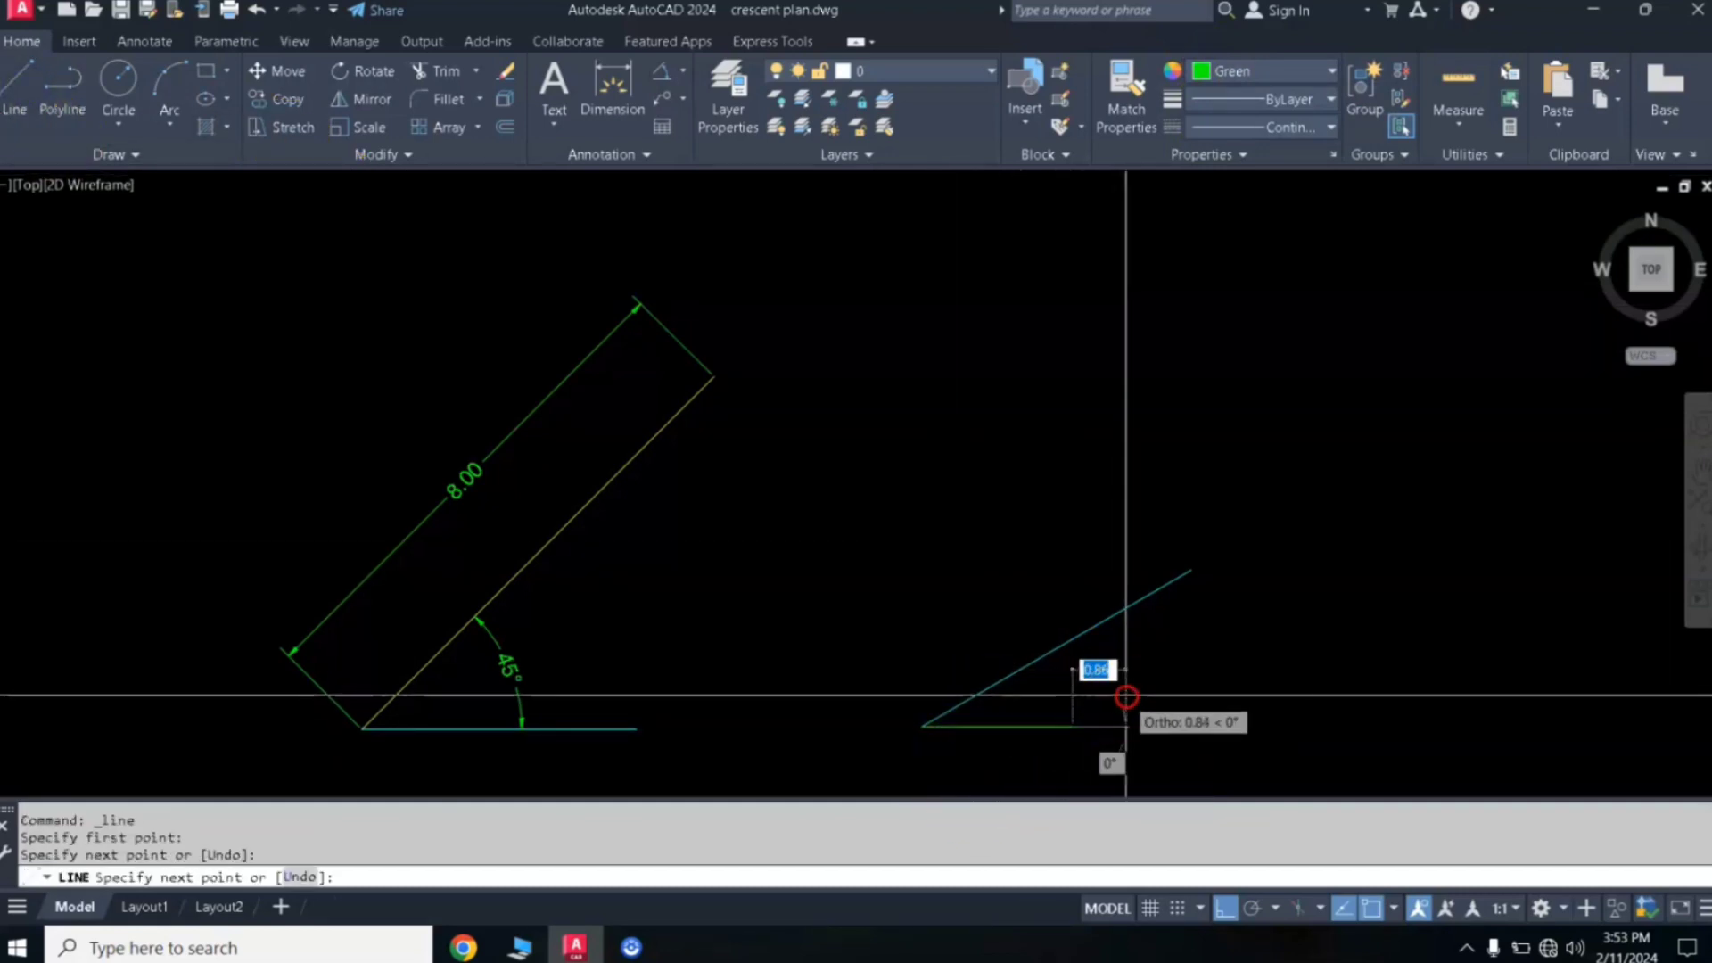
right_click(1143, 688)
click(1199, 453)
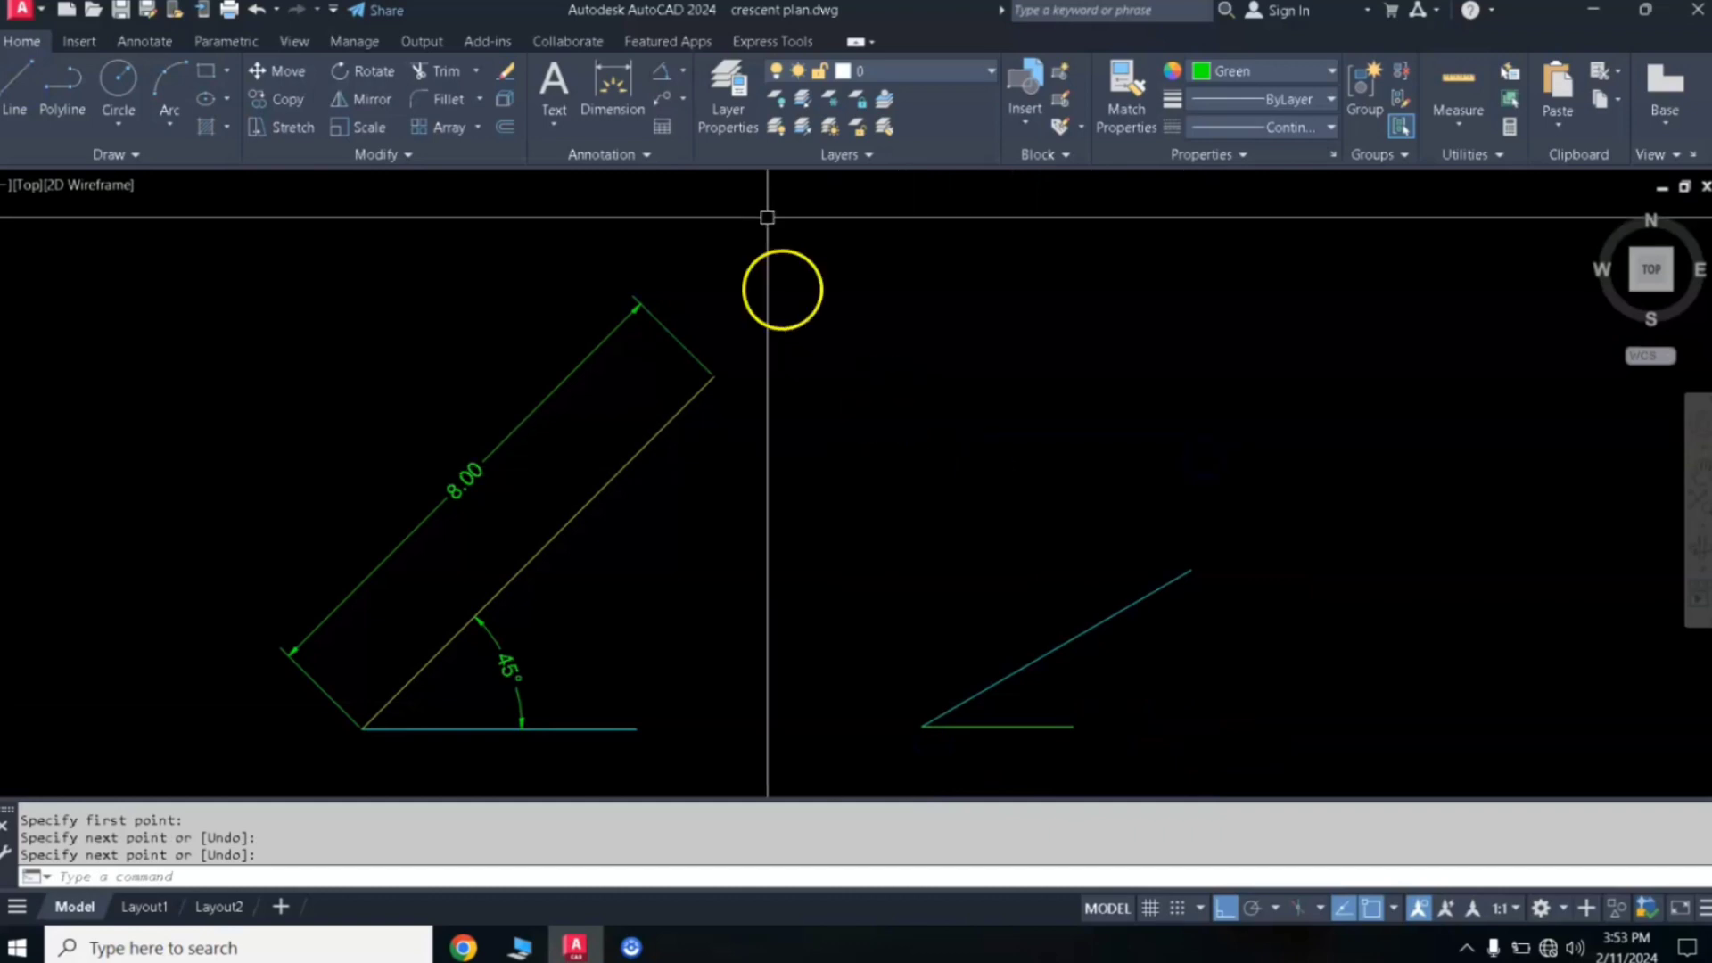
Step: Add an angular dimension between the inclined cyan line and the green horizontal baseline
click(664, 85)
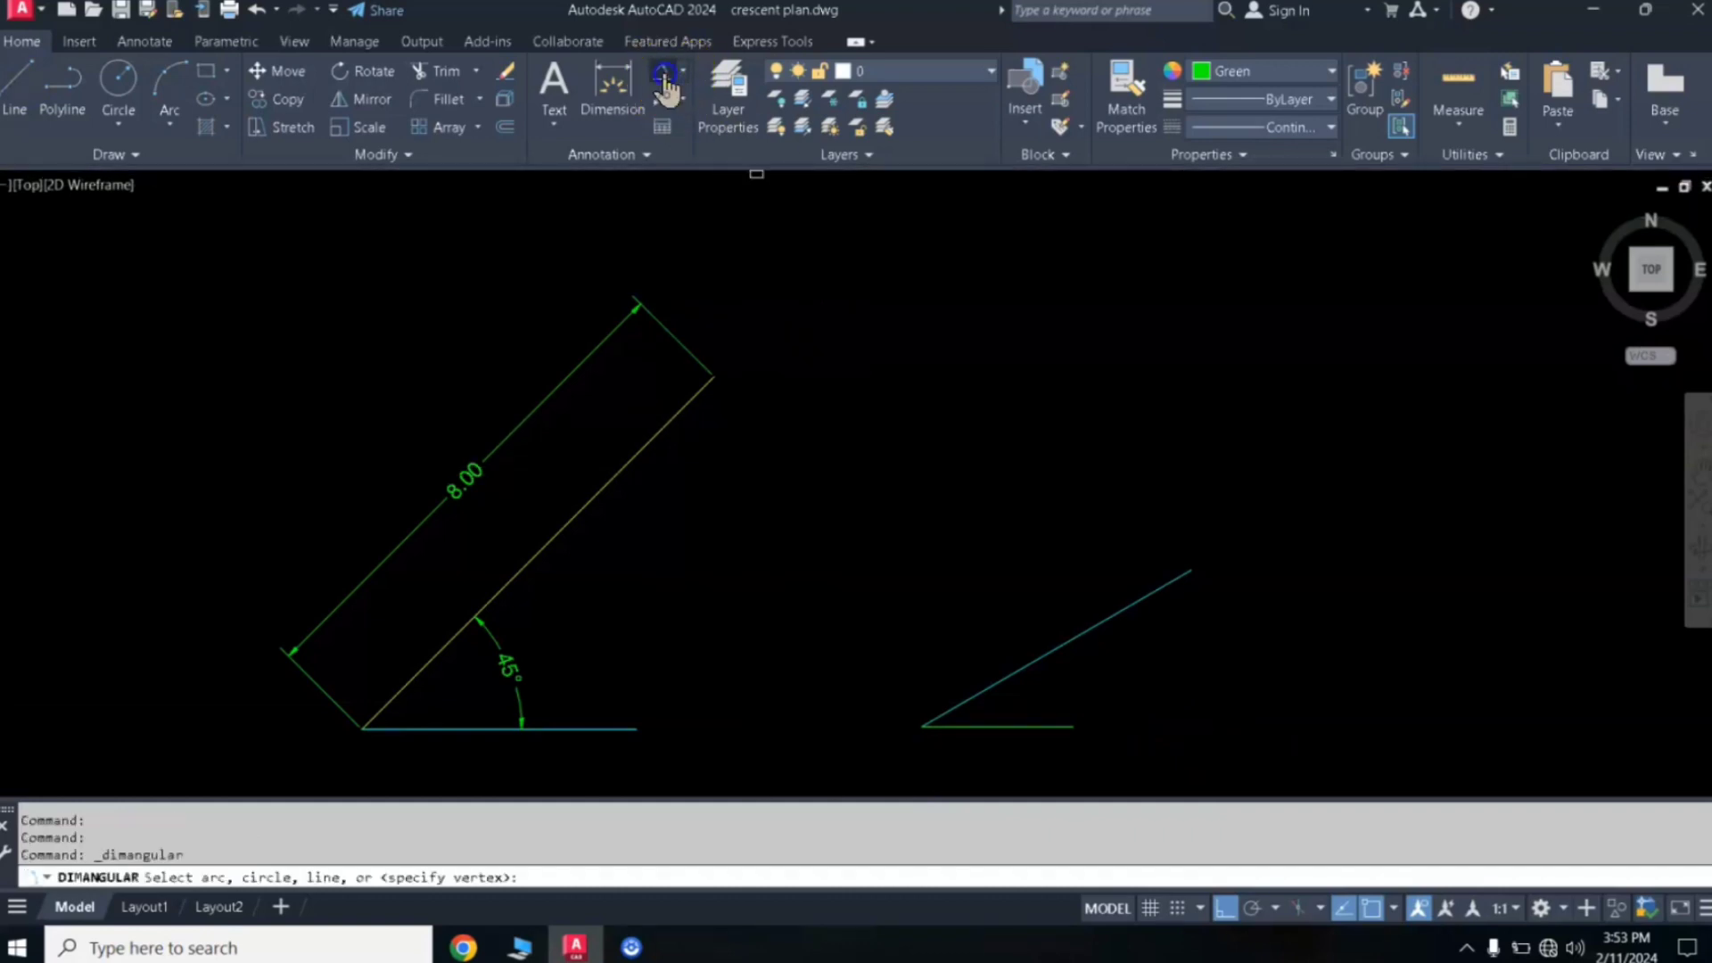
click(992, 688)
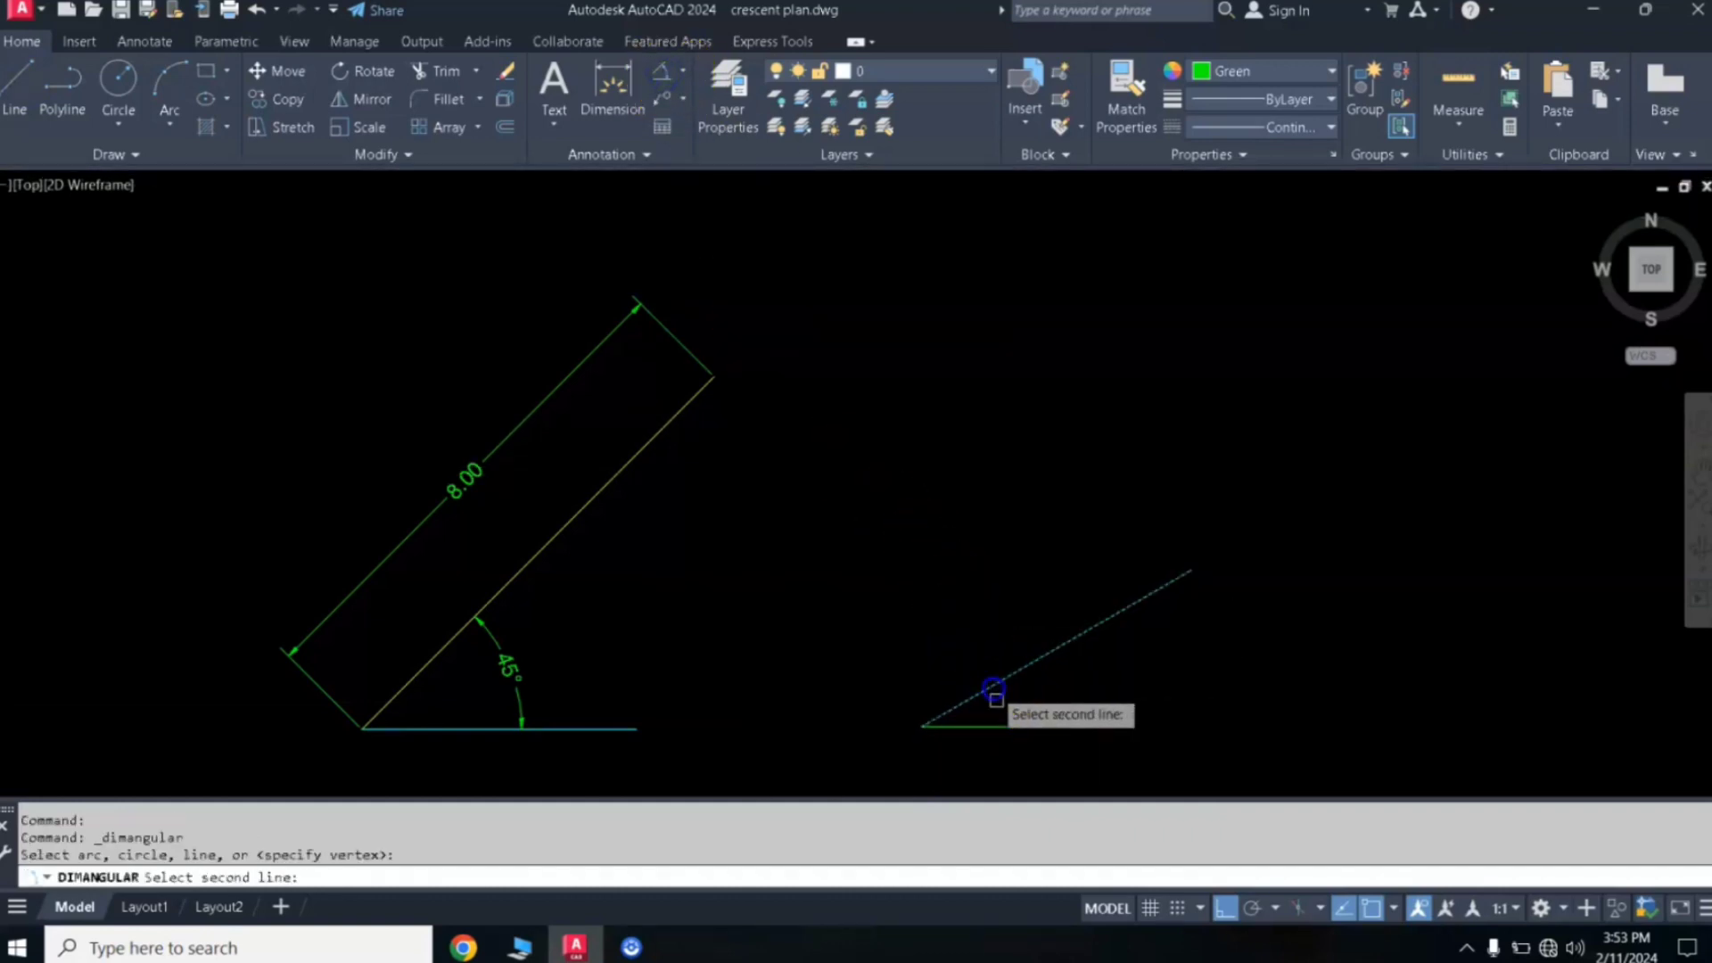
click(1003, 726)
click(1026, 703)
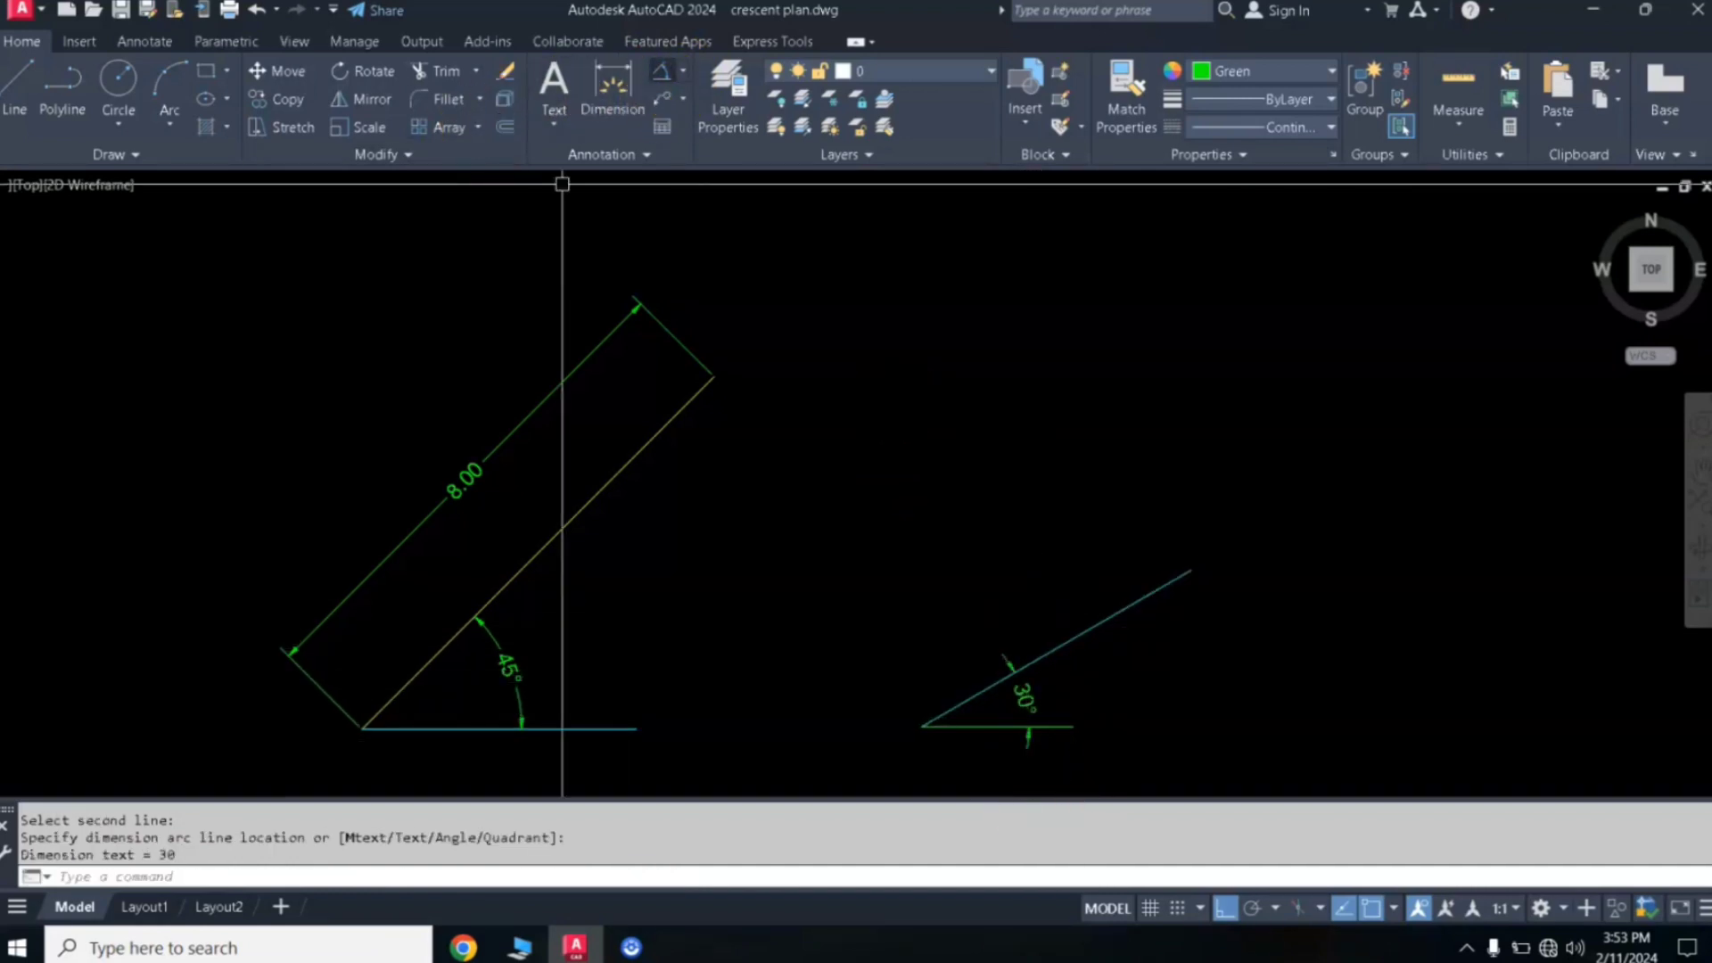
Step: Add an aligned dimension along the upper side of the inclined cyan line
click(684, 76)
click(704, 156)
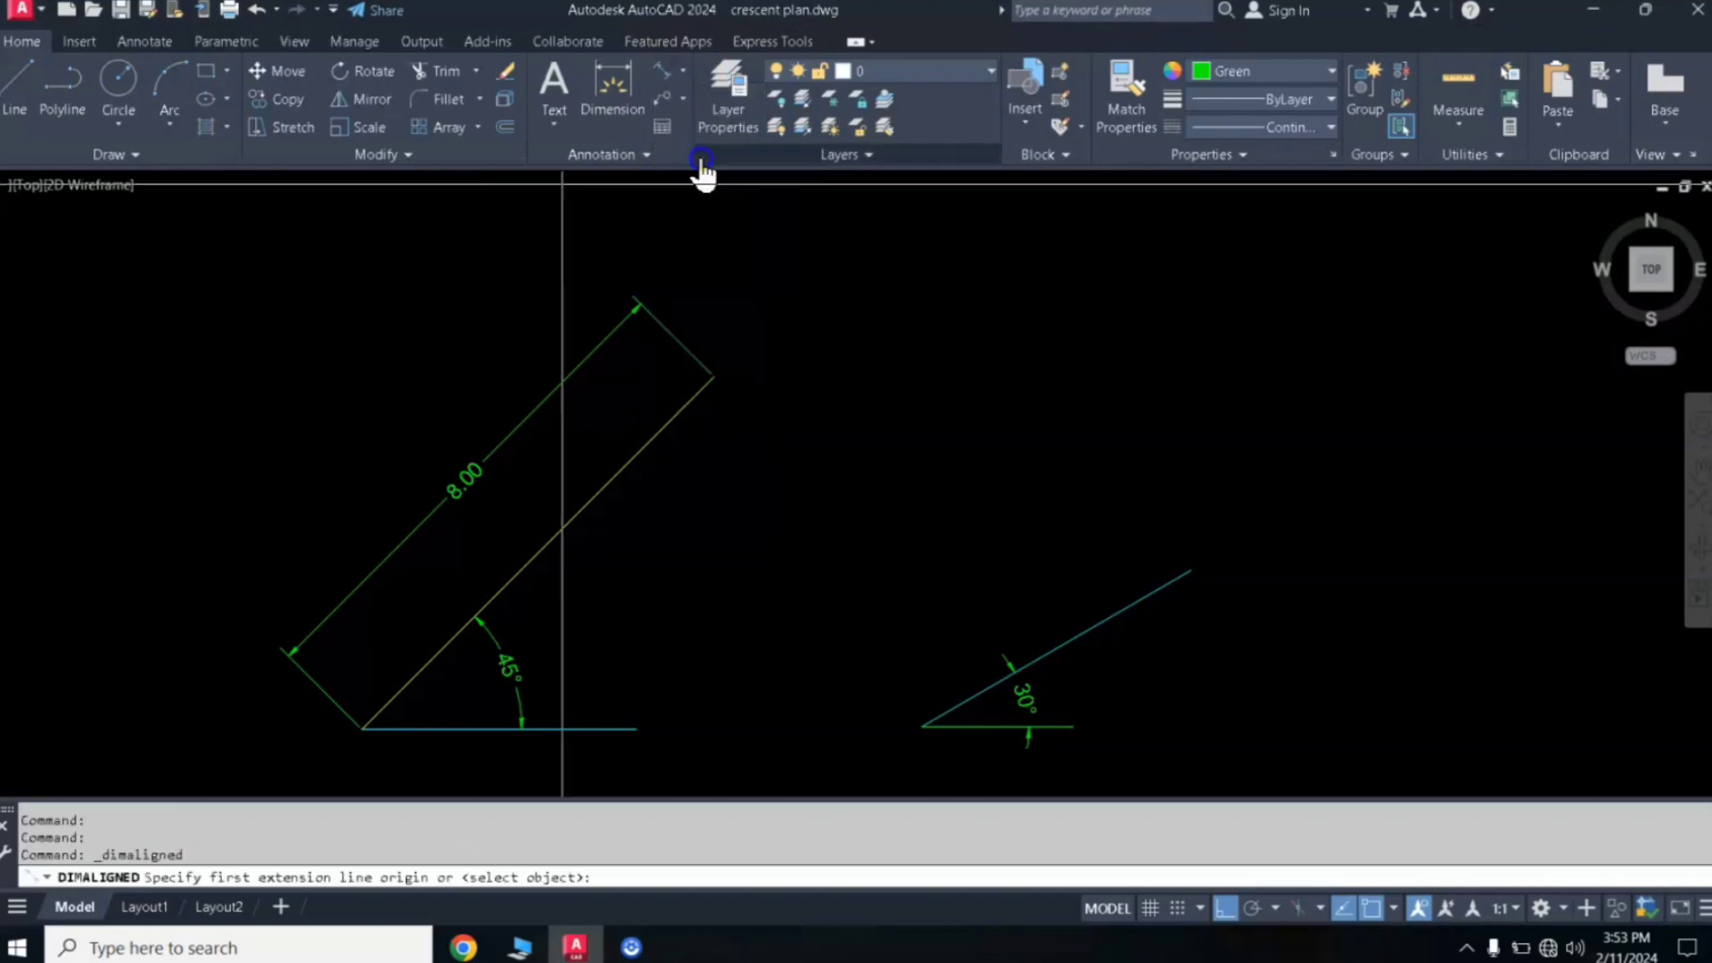
click(913, 728)
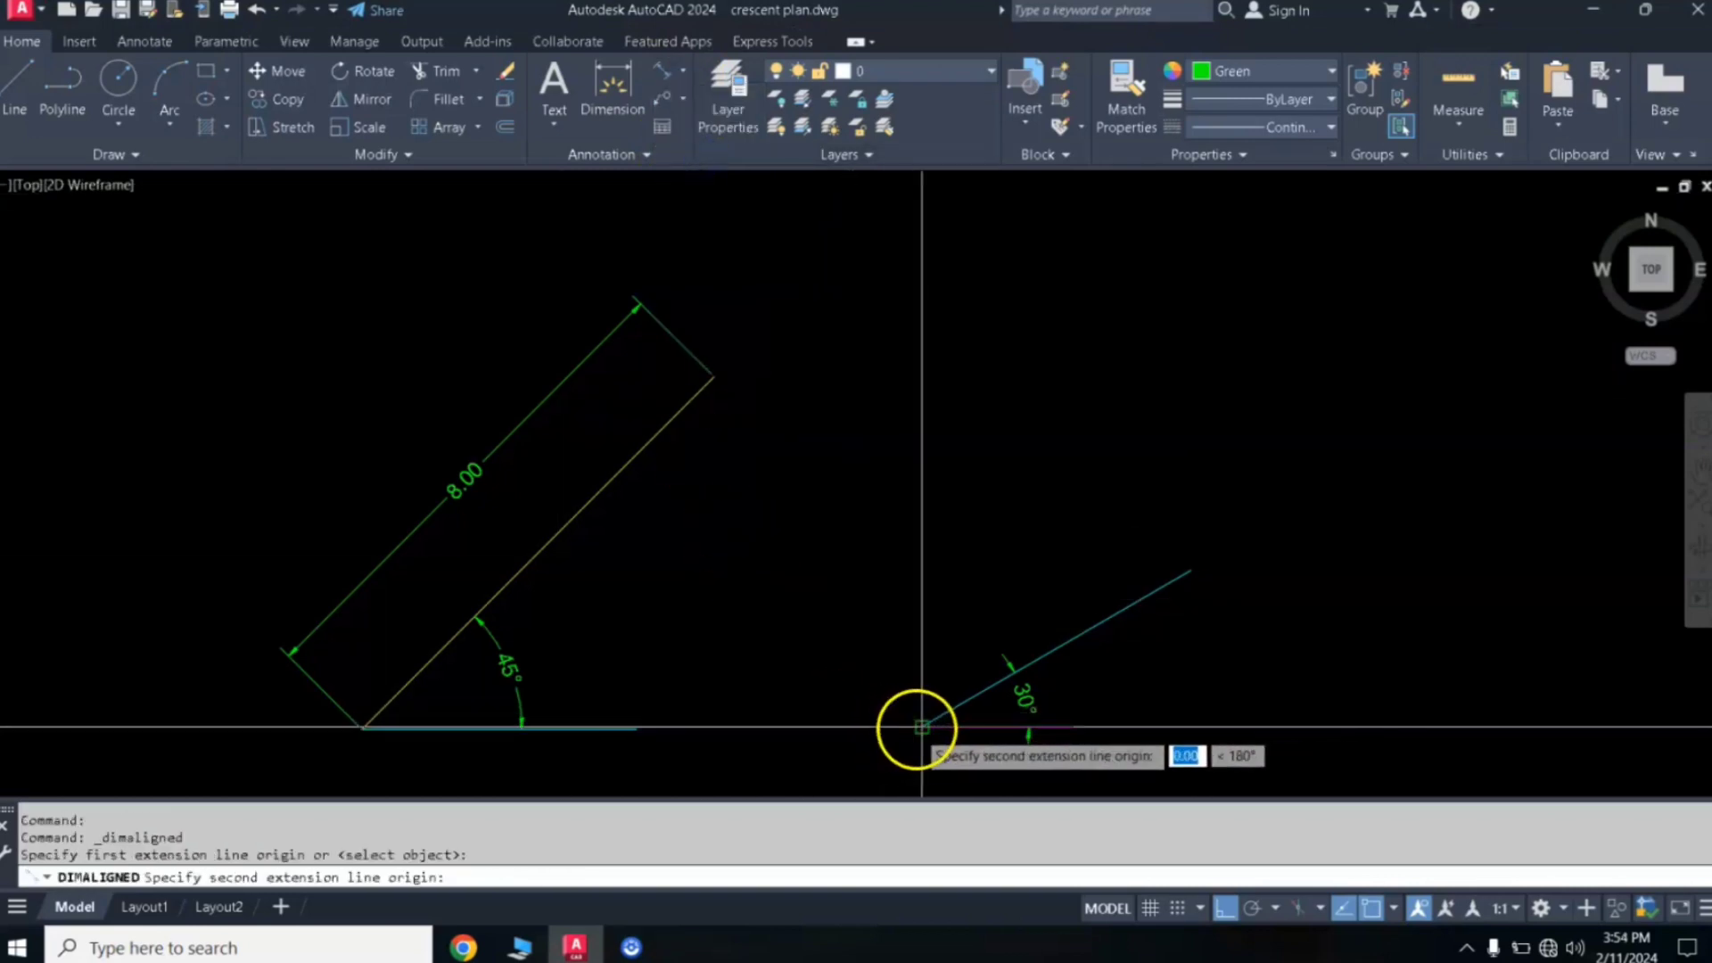
click(1178, 570)
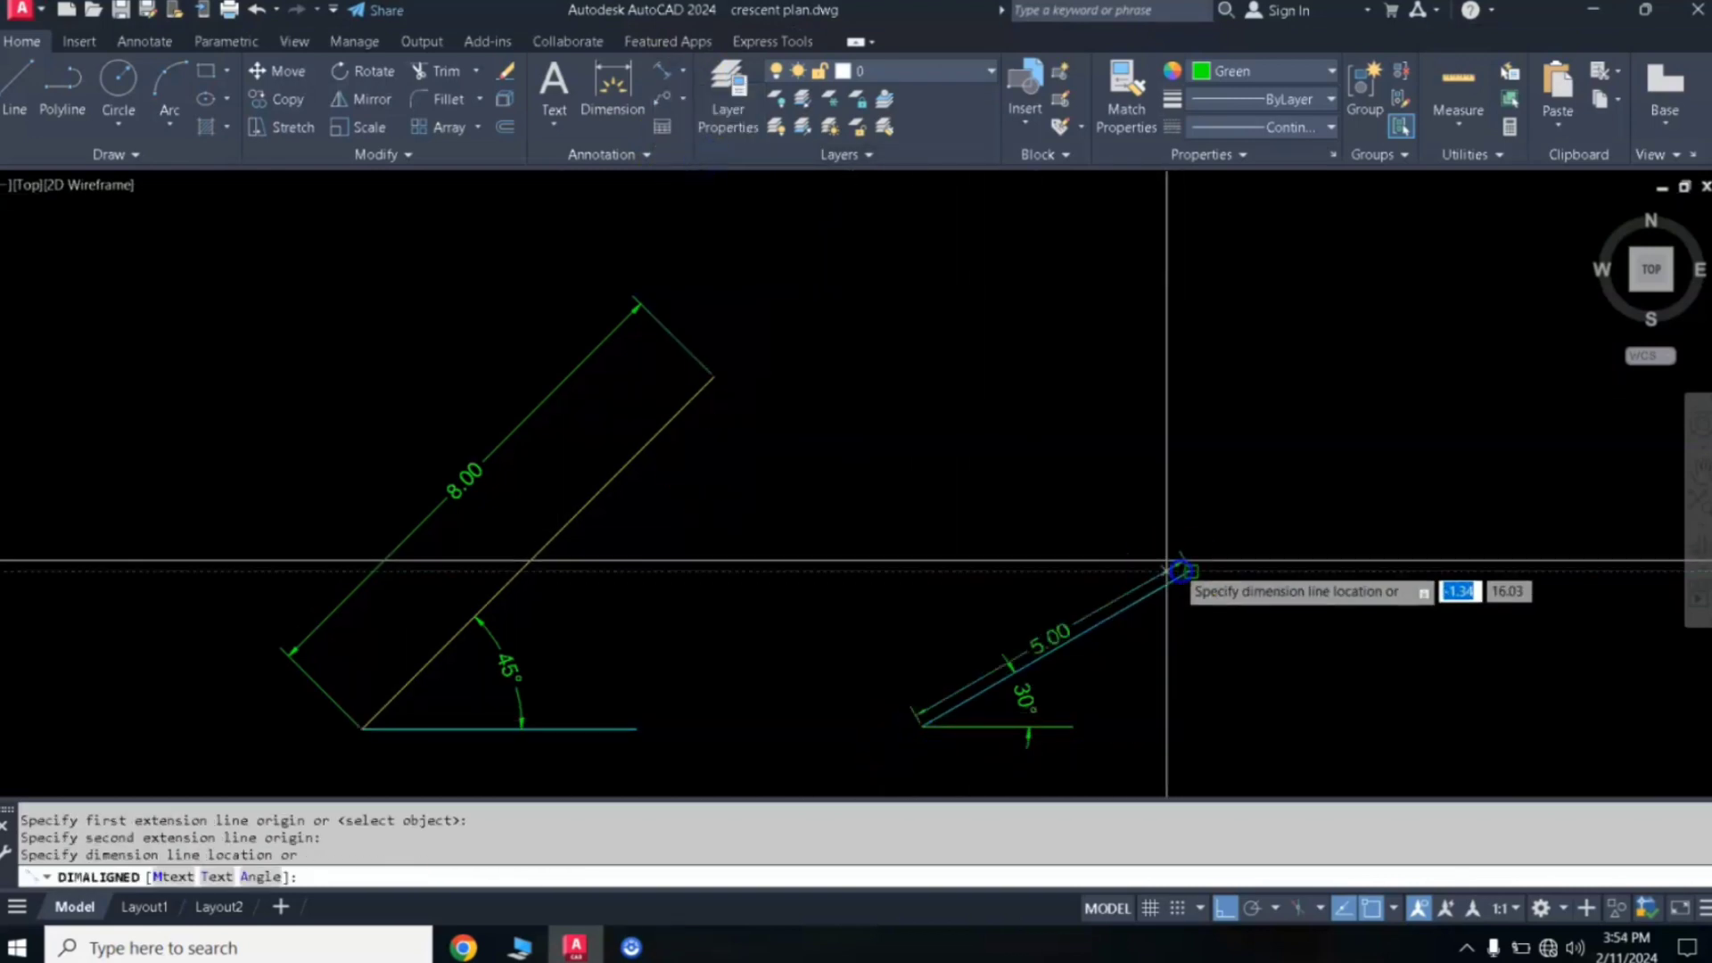
click(1120, 536)
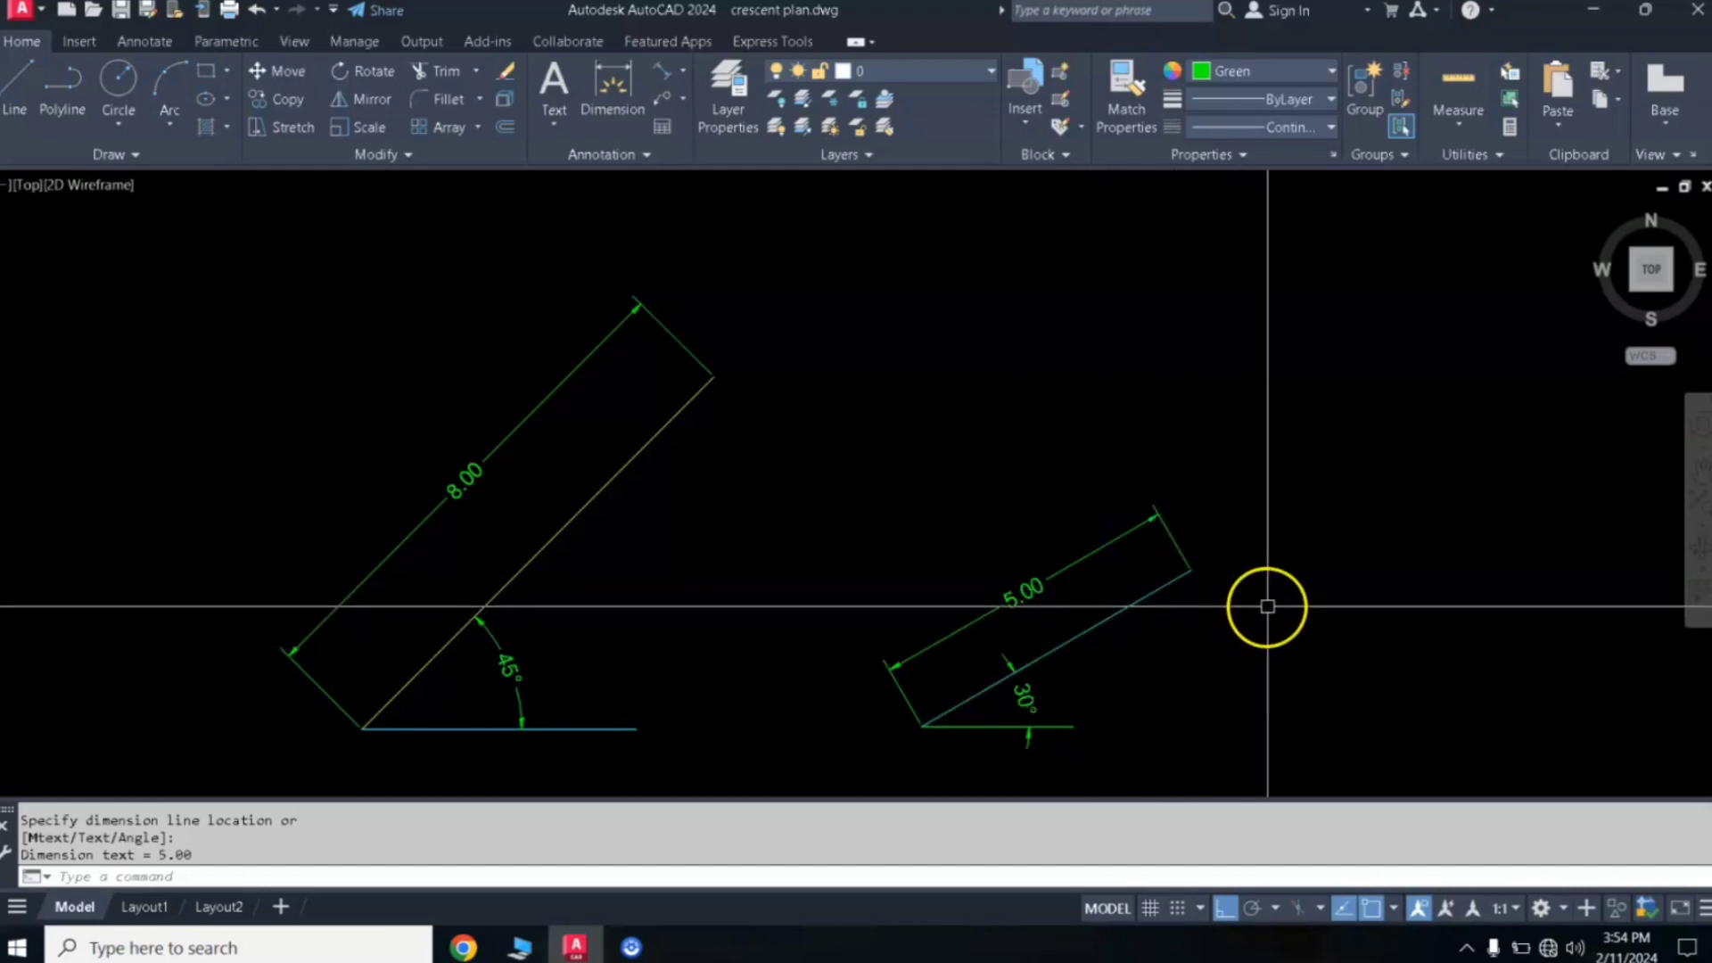
scroll(1267, 606, down, 3)
mouse_move(1318, 592)
middle_down()
mouse_move(1013, 558)
mouse_move(906, 574)
middle_up()
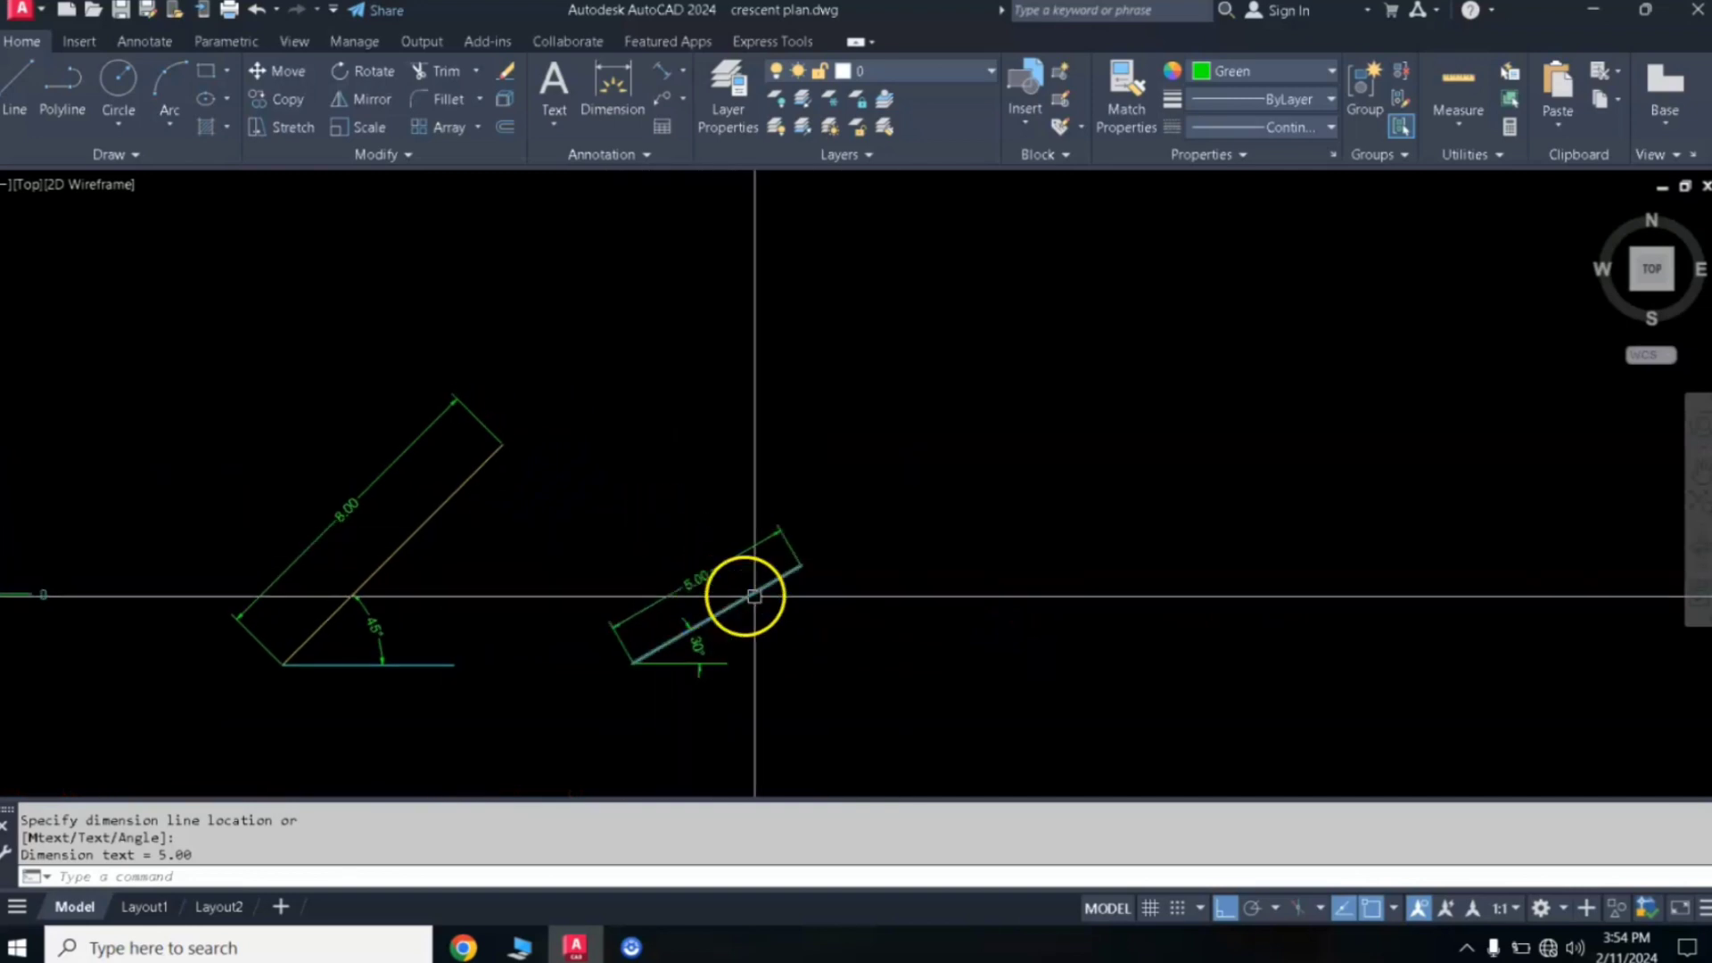
click(756, 610)
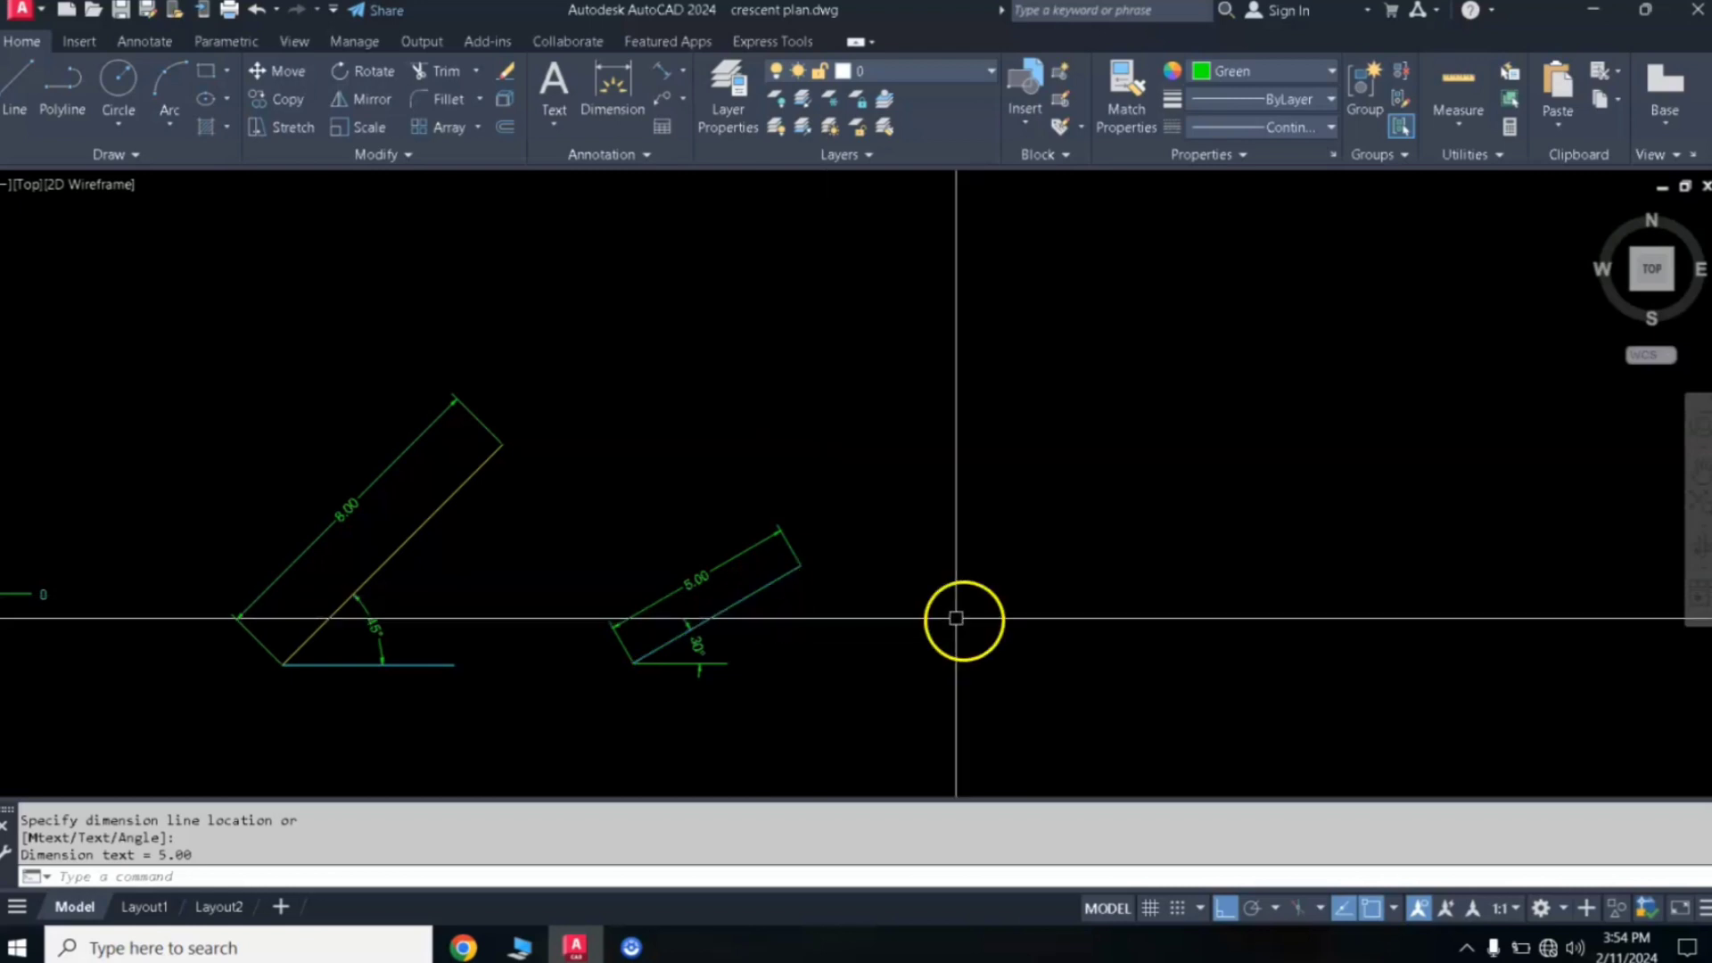
click(933, 657)
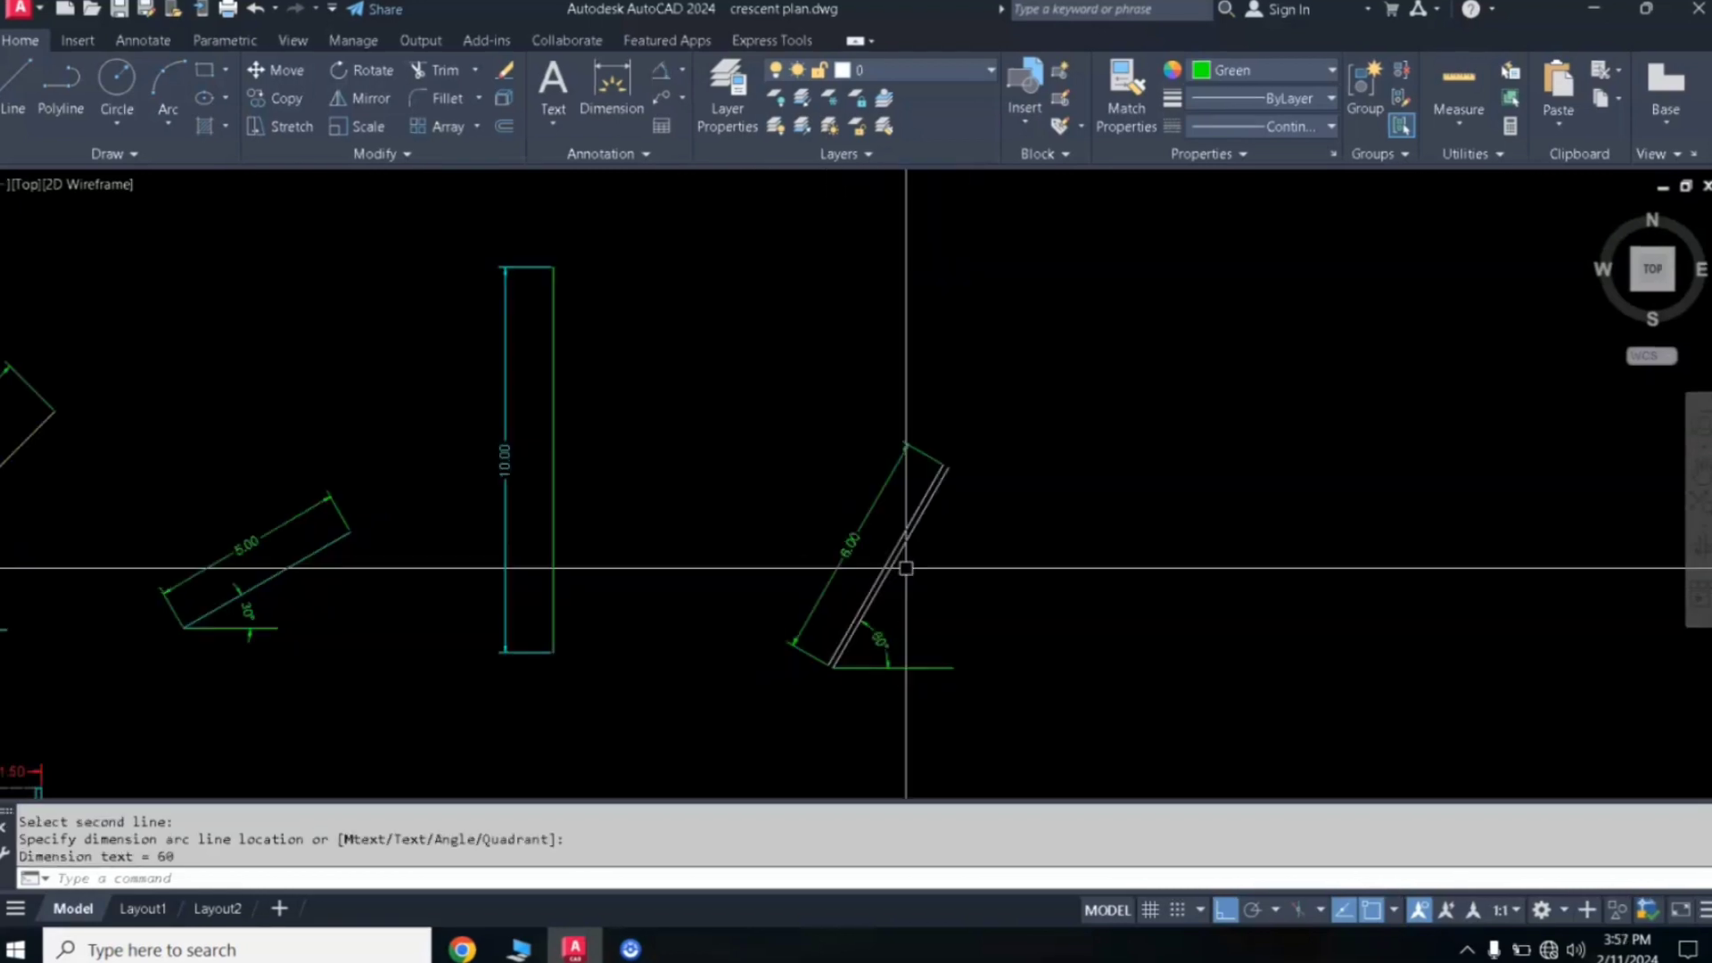
click(925, 561)
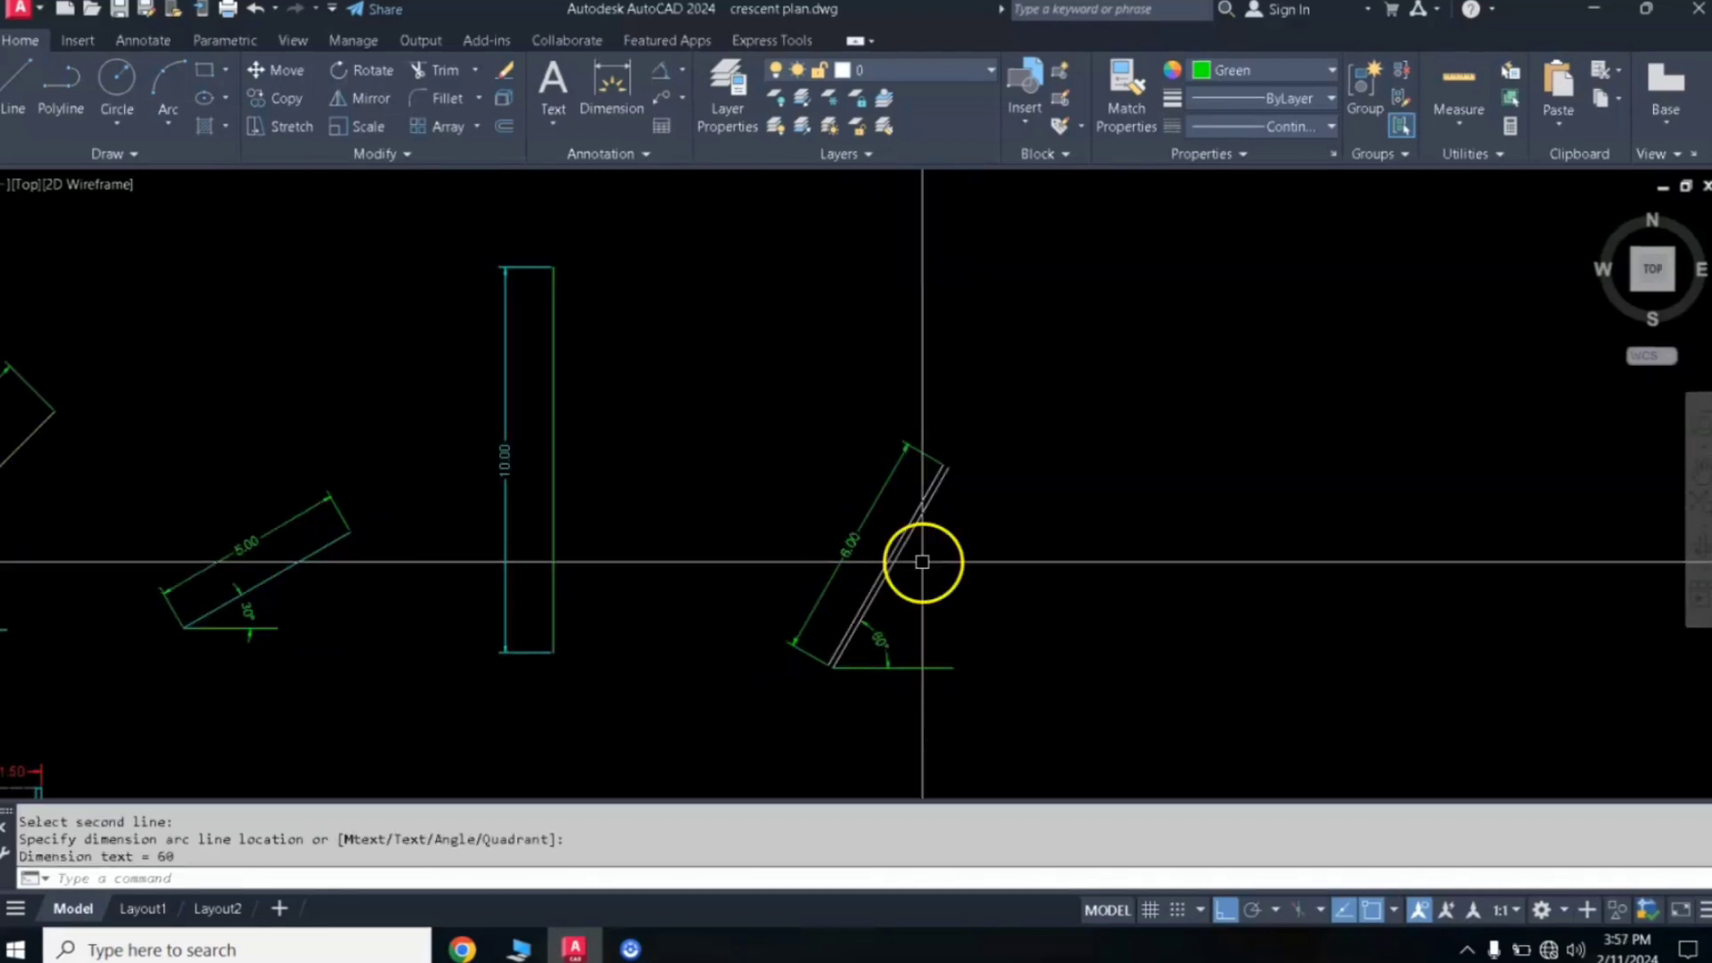
mouse_move(924, 562)
middle_down()
mouse_move(1004, 602)
mouse_move(854, 559)
middle_up()
scroll(1025, 594, down, 5)
scroll(1040, 585, up, 3)
scroll(894, 542, up, 2)
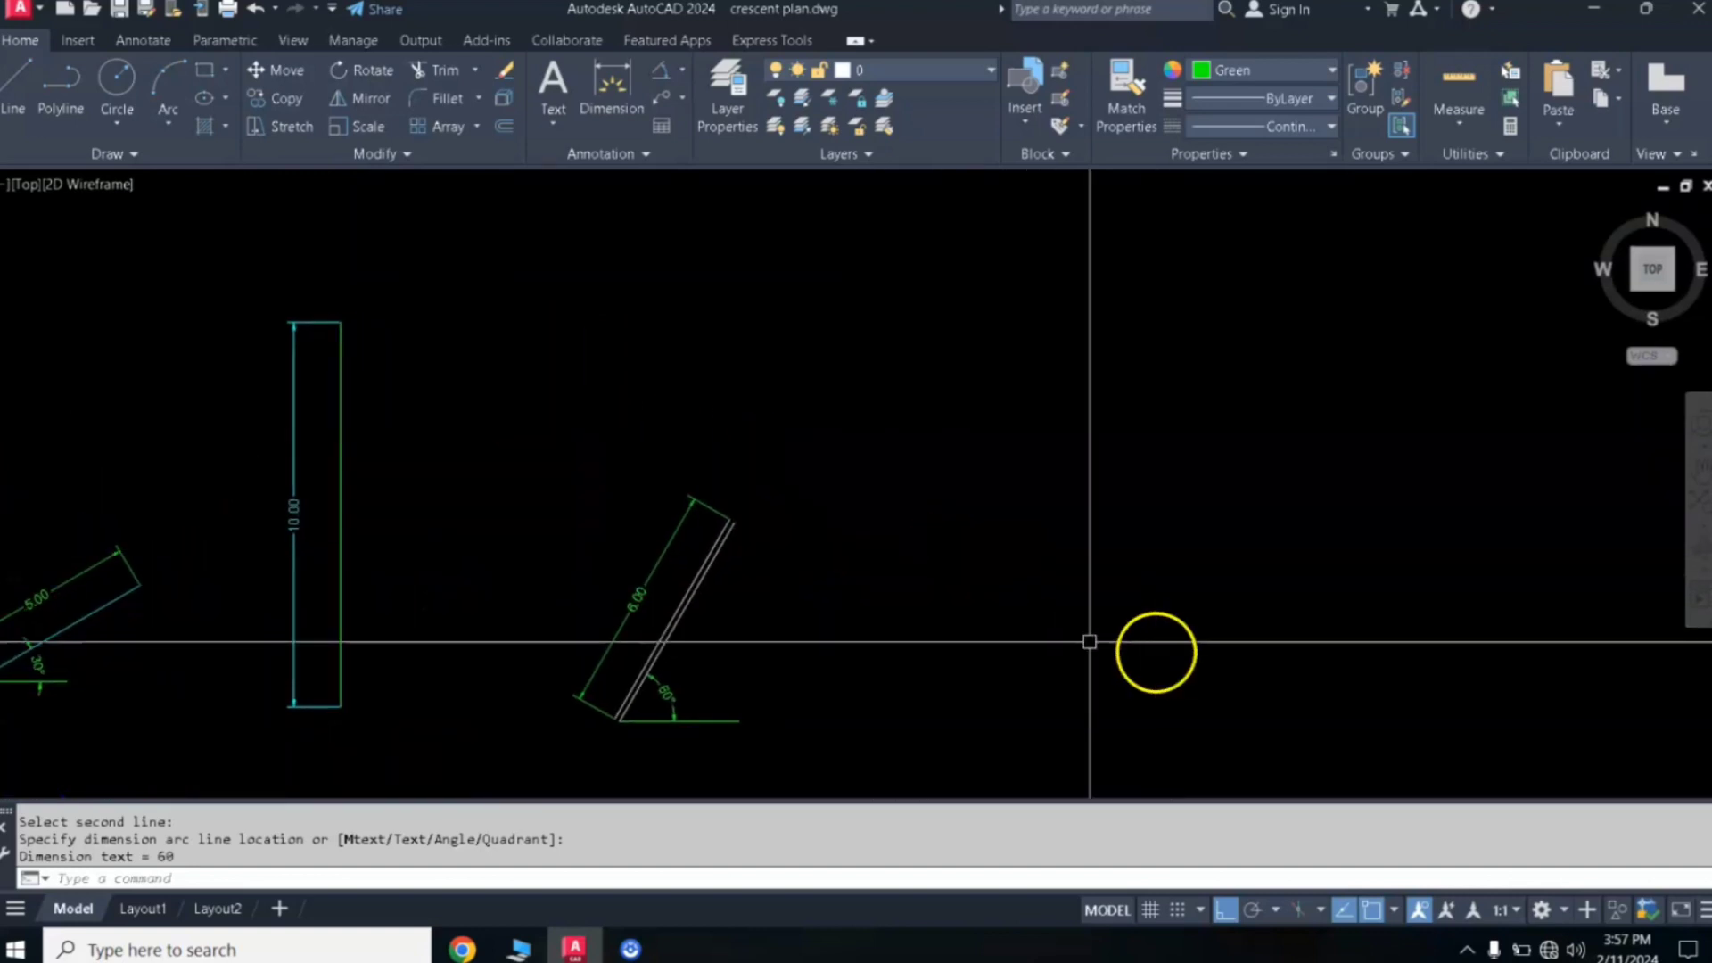
middle_drag(986, 612, 875, 587)
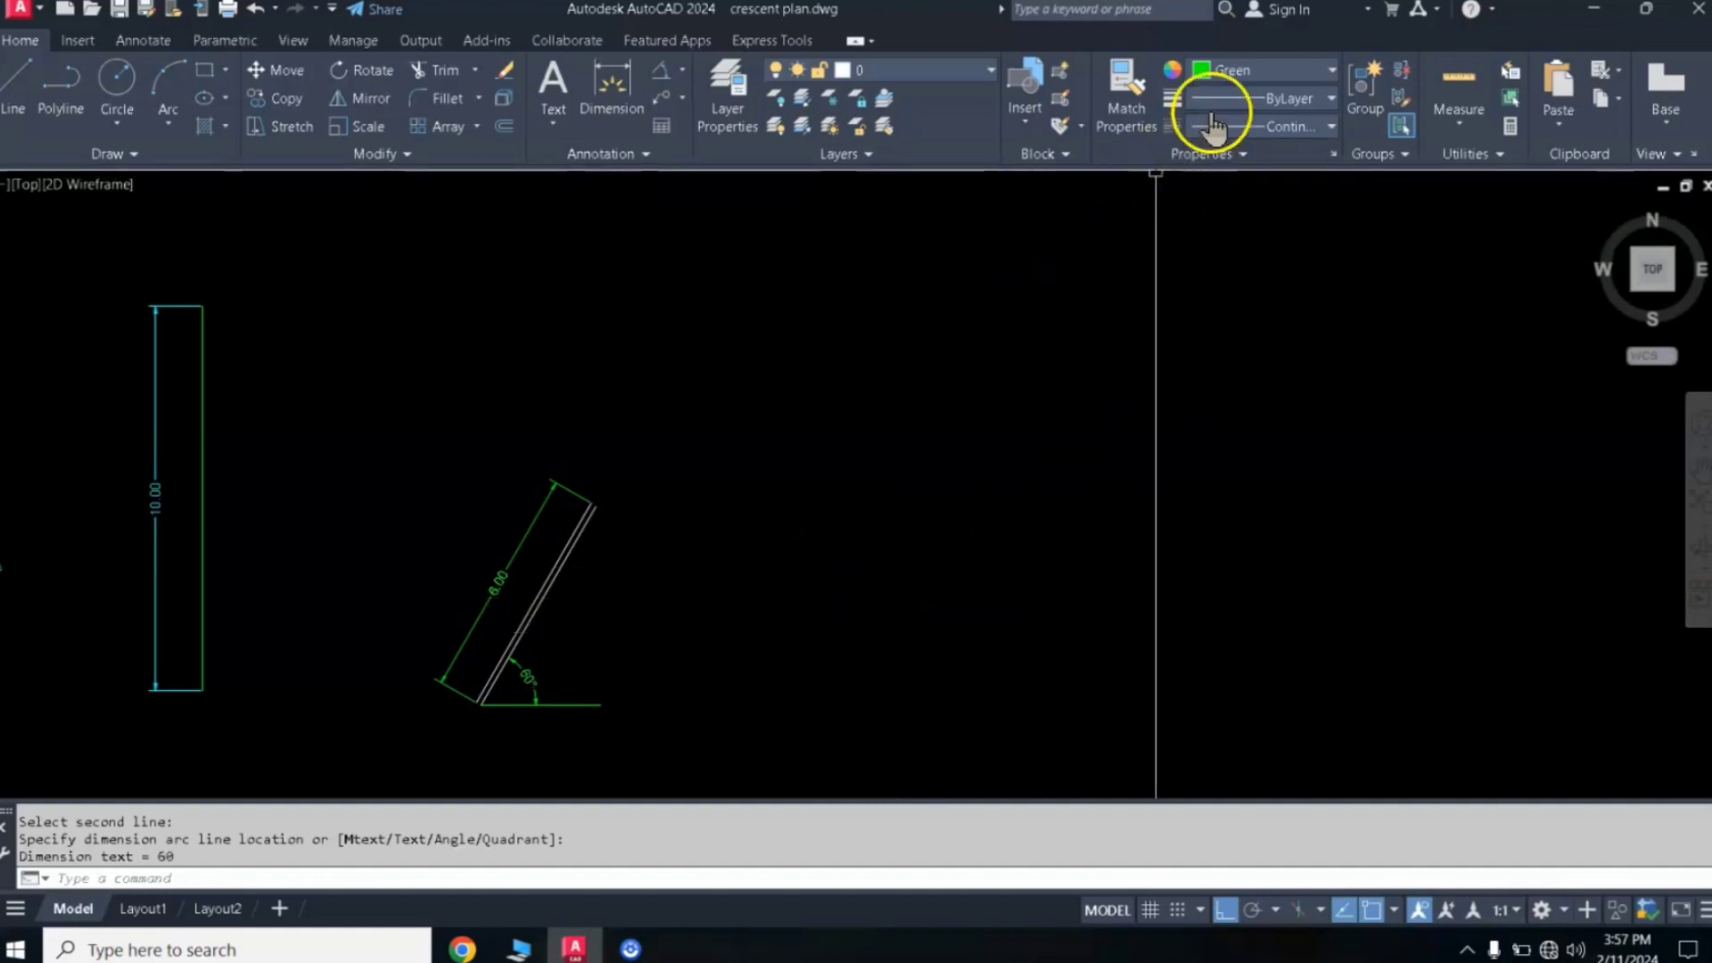
Step: Set the current colour to cyan and start an outline with an 8-unit vertical line upward in the empty space beside the angle diagram
click(1246, 71)
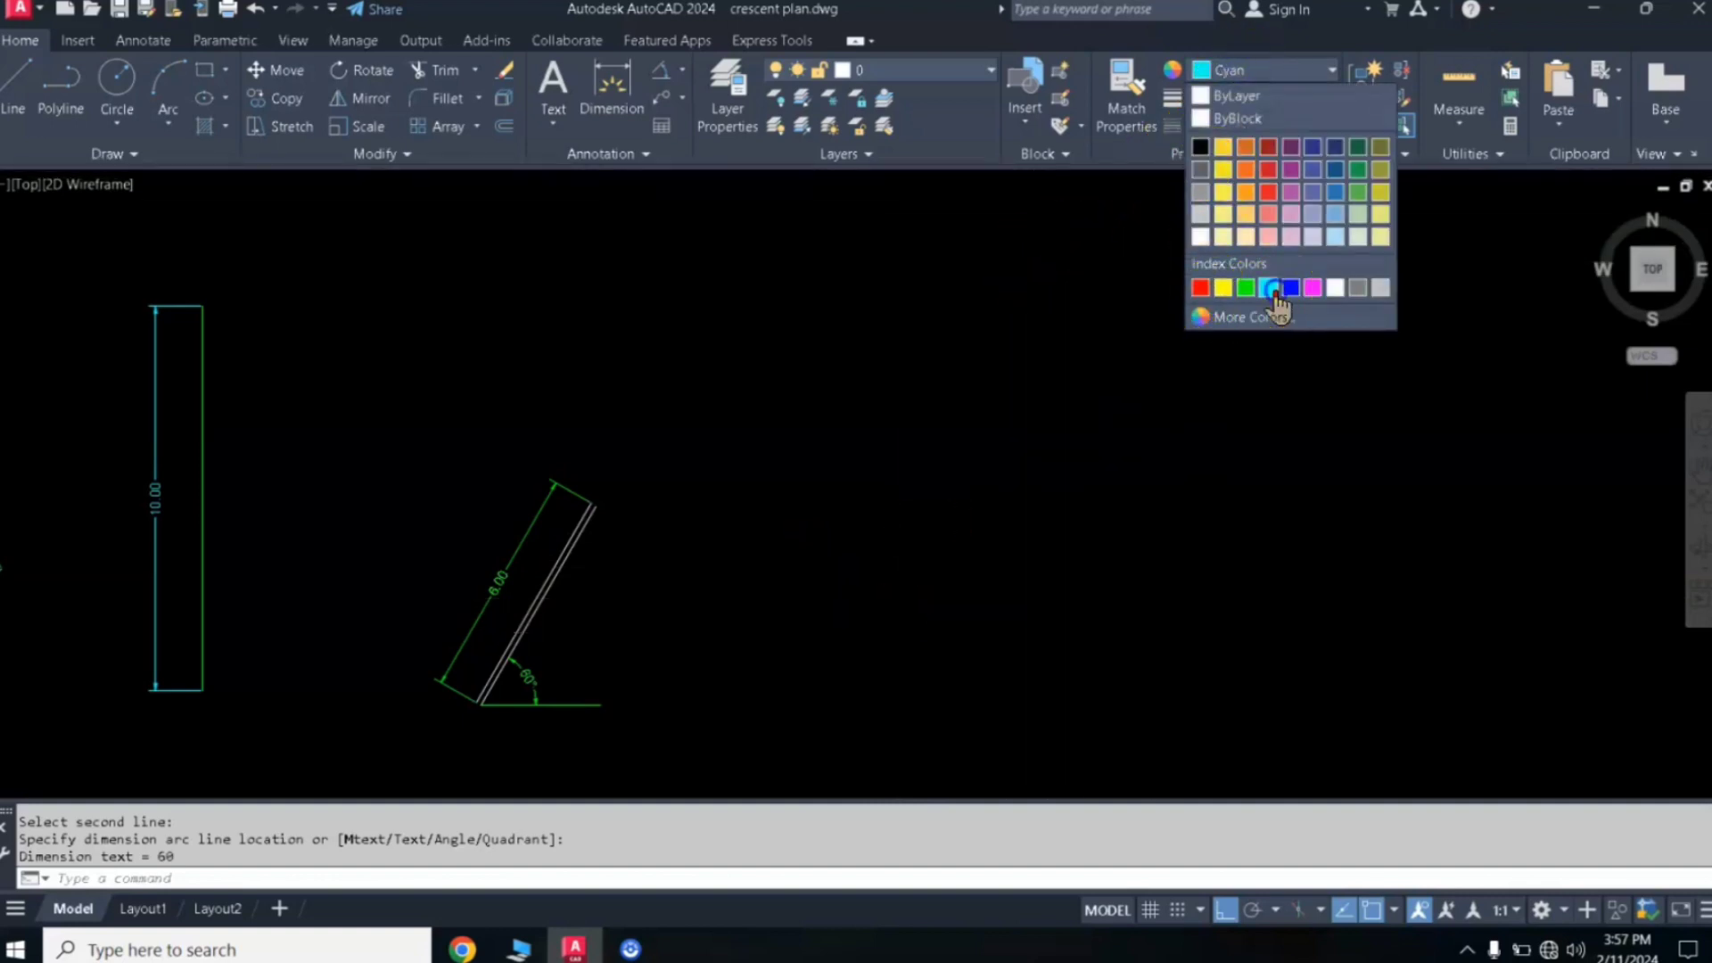
click(1272, 289)
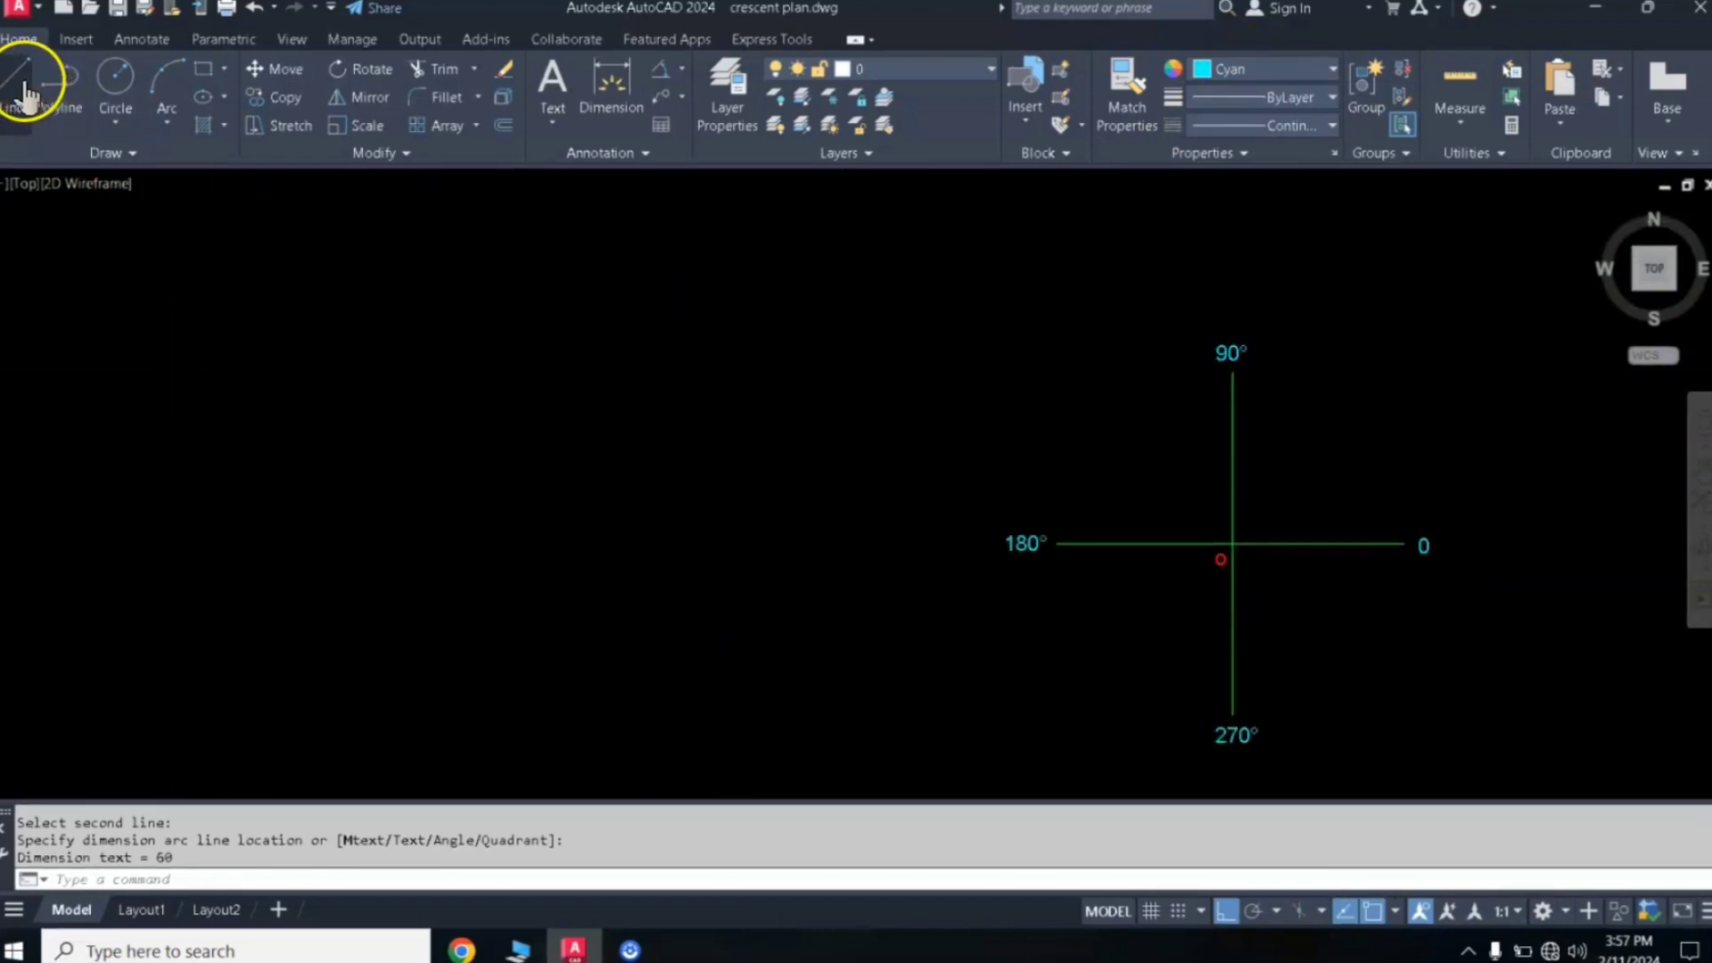
click(20, 89)
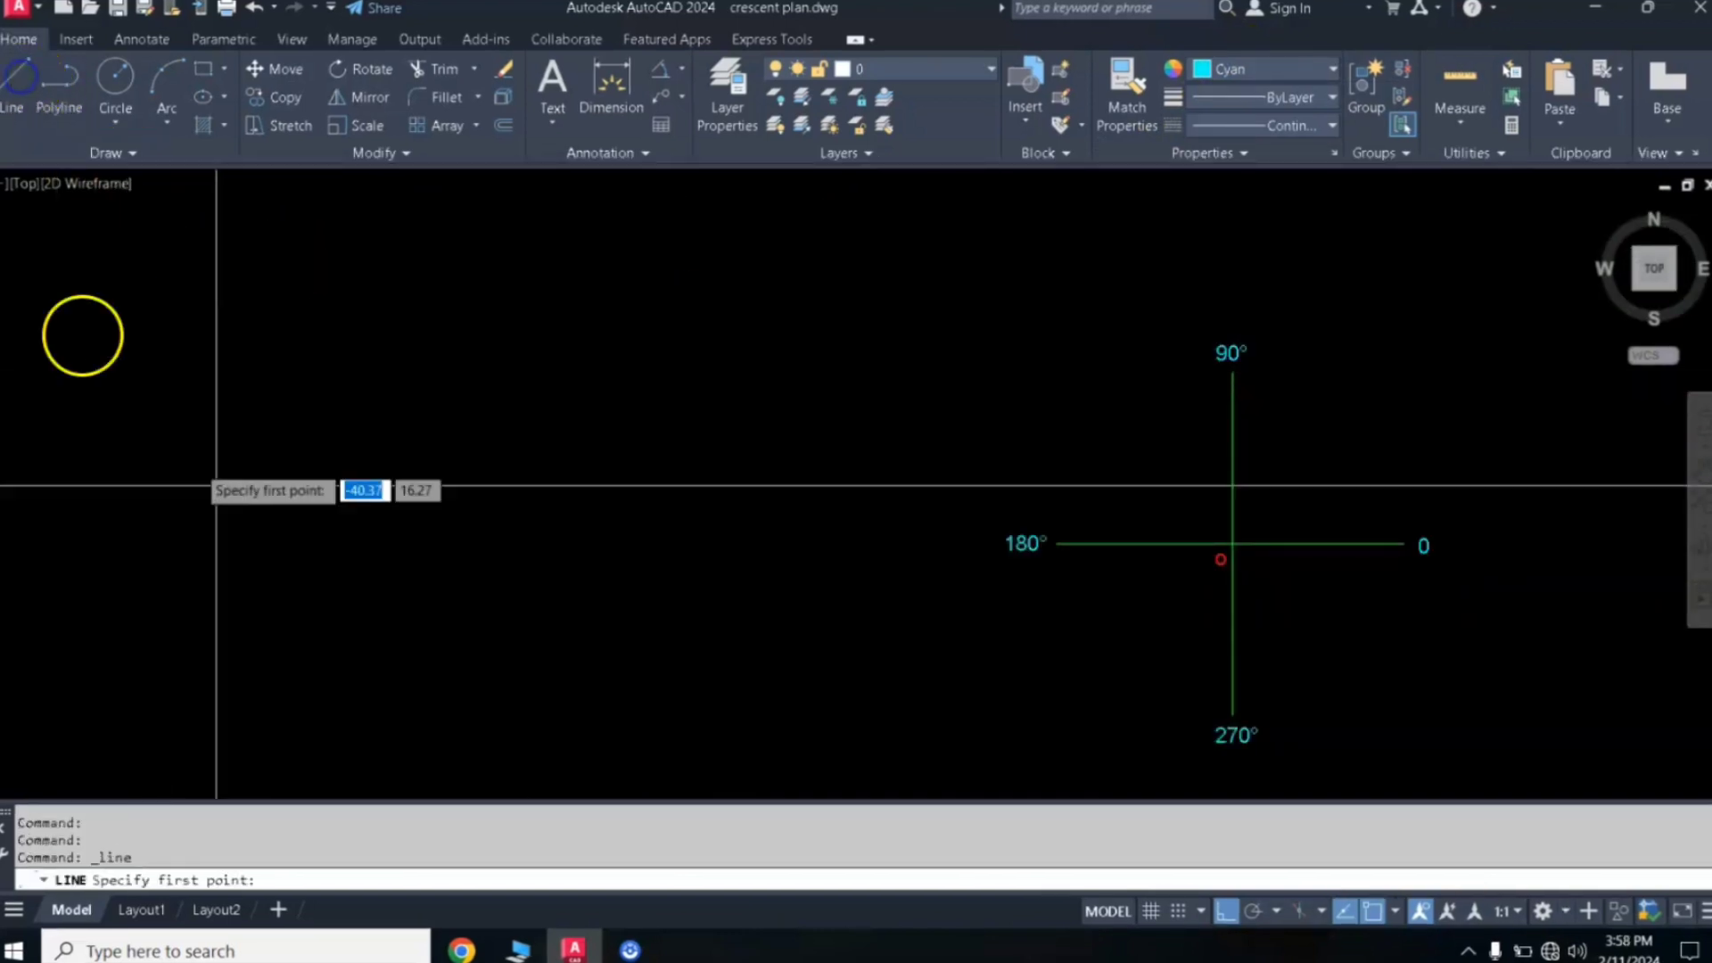
click(376, 652)
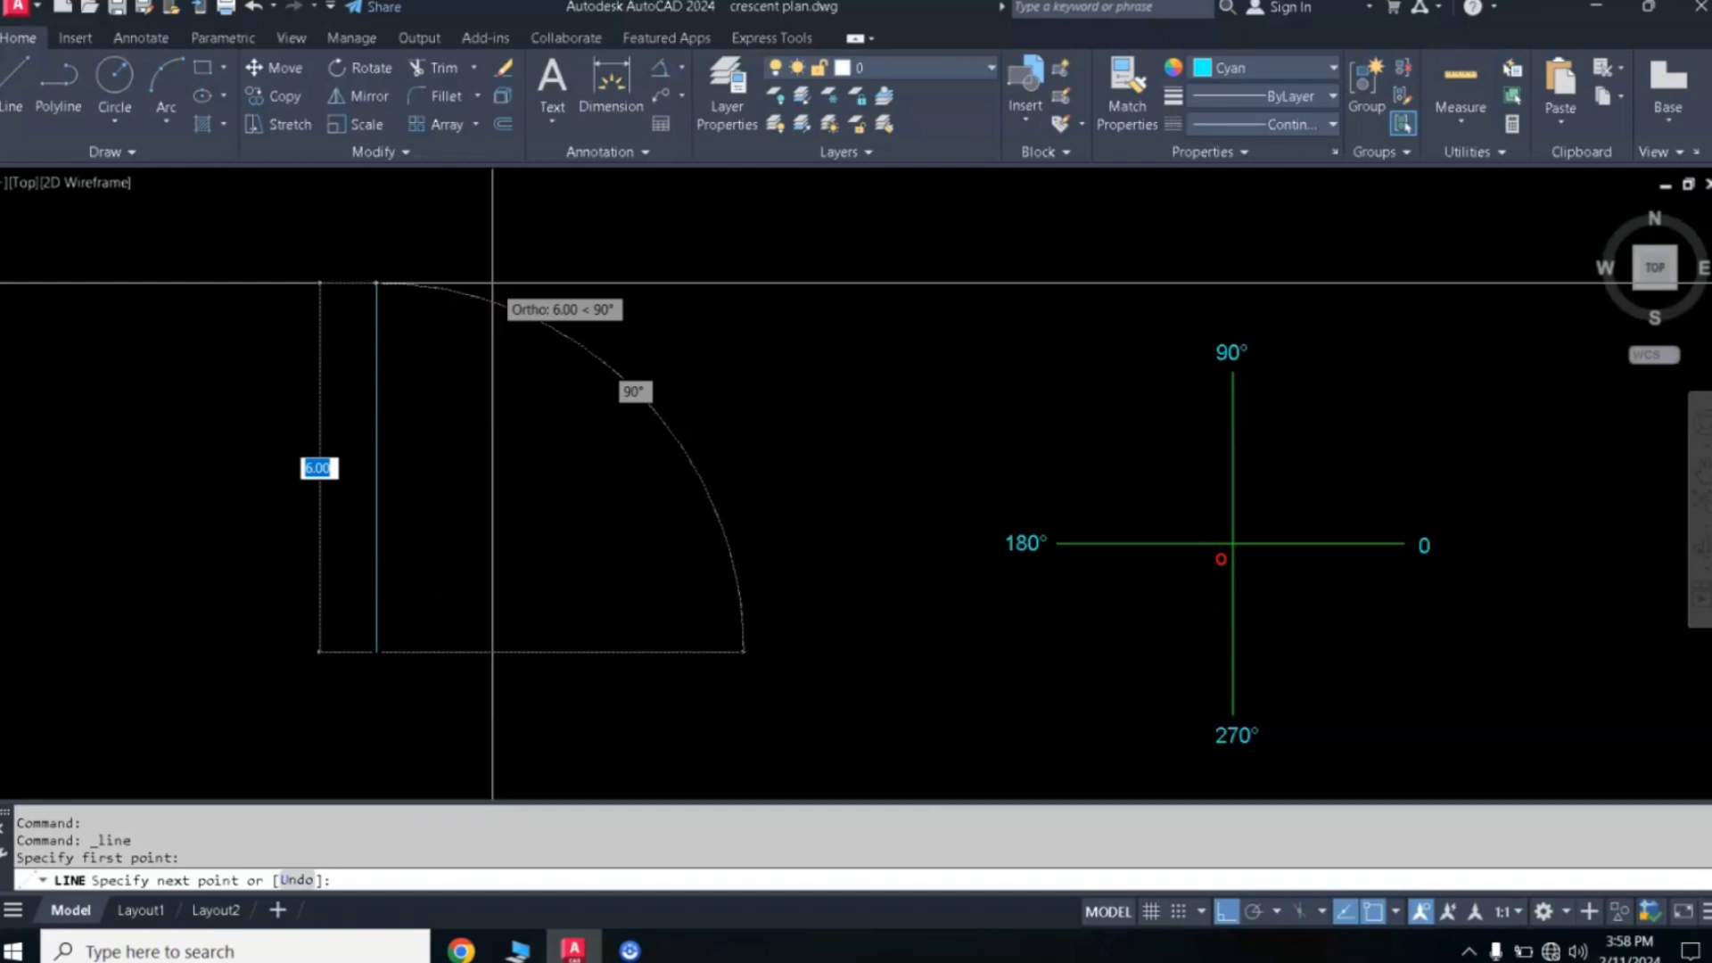
text(8)
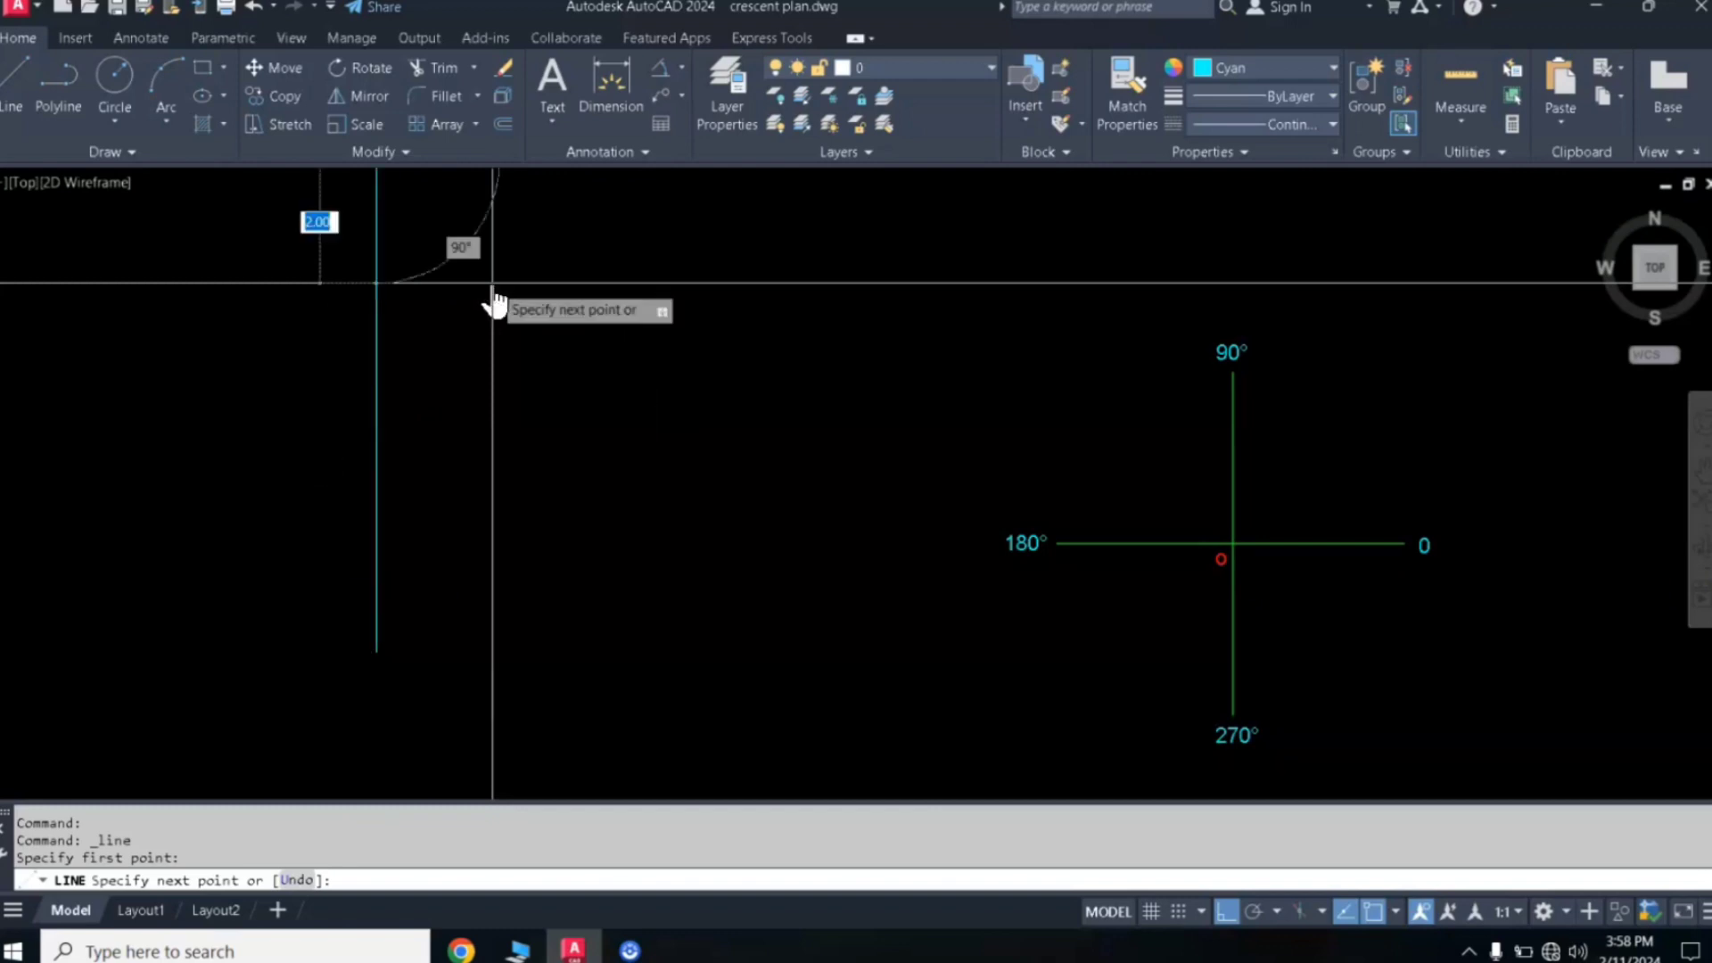
Step: Continue the outline 3 units right, 4 down, 2.5 right and 4 down, and close it into an L shape
scroll(612, 322, down, 4)
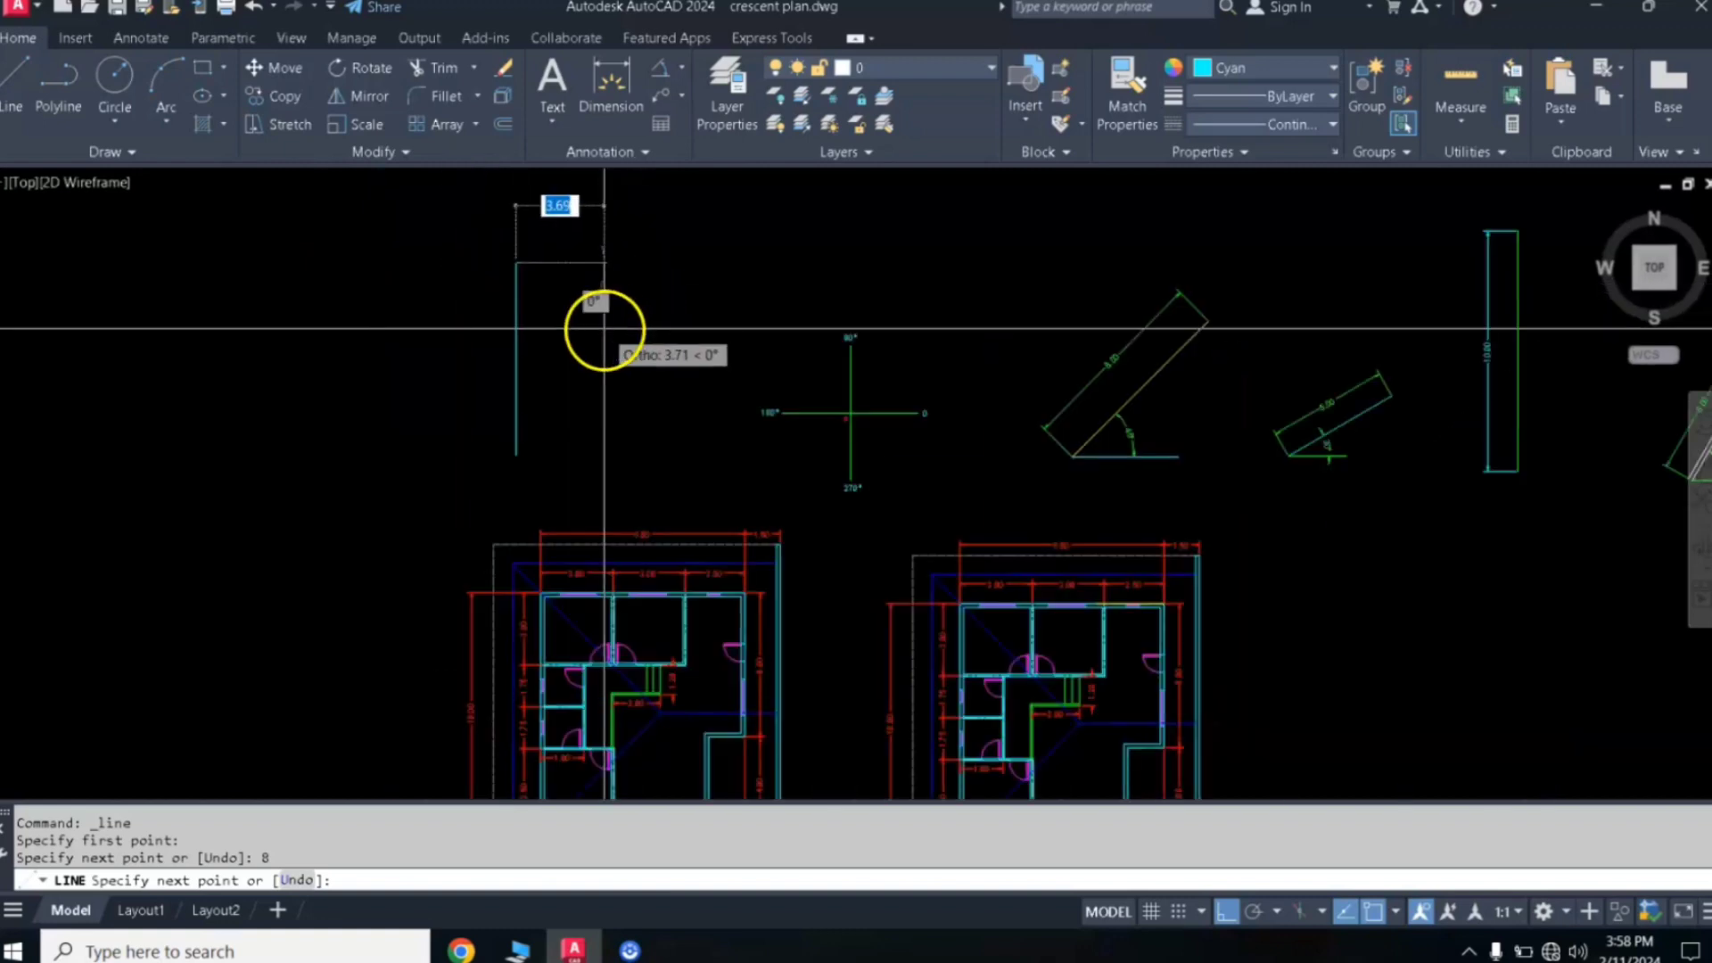
scroll(615, 314, up, 2)
middle_drag(614, 312, 553, 407)
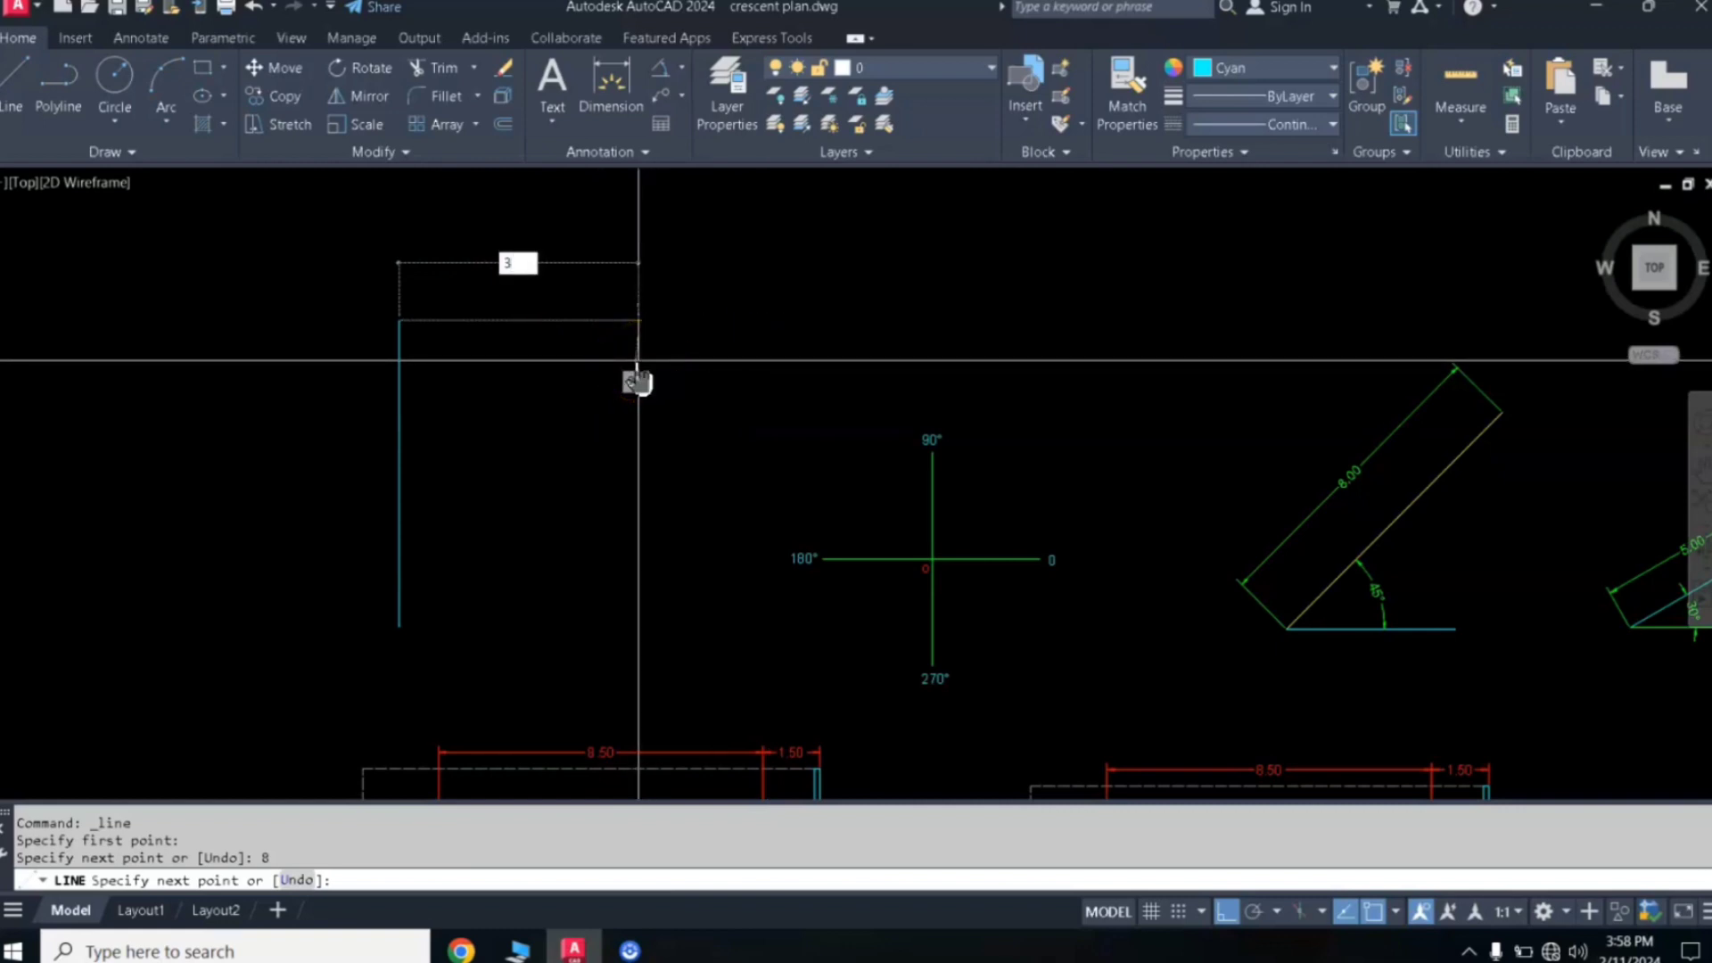
key(Return)
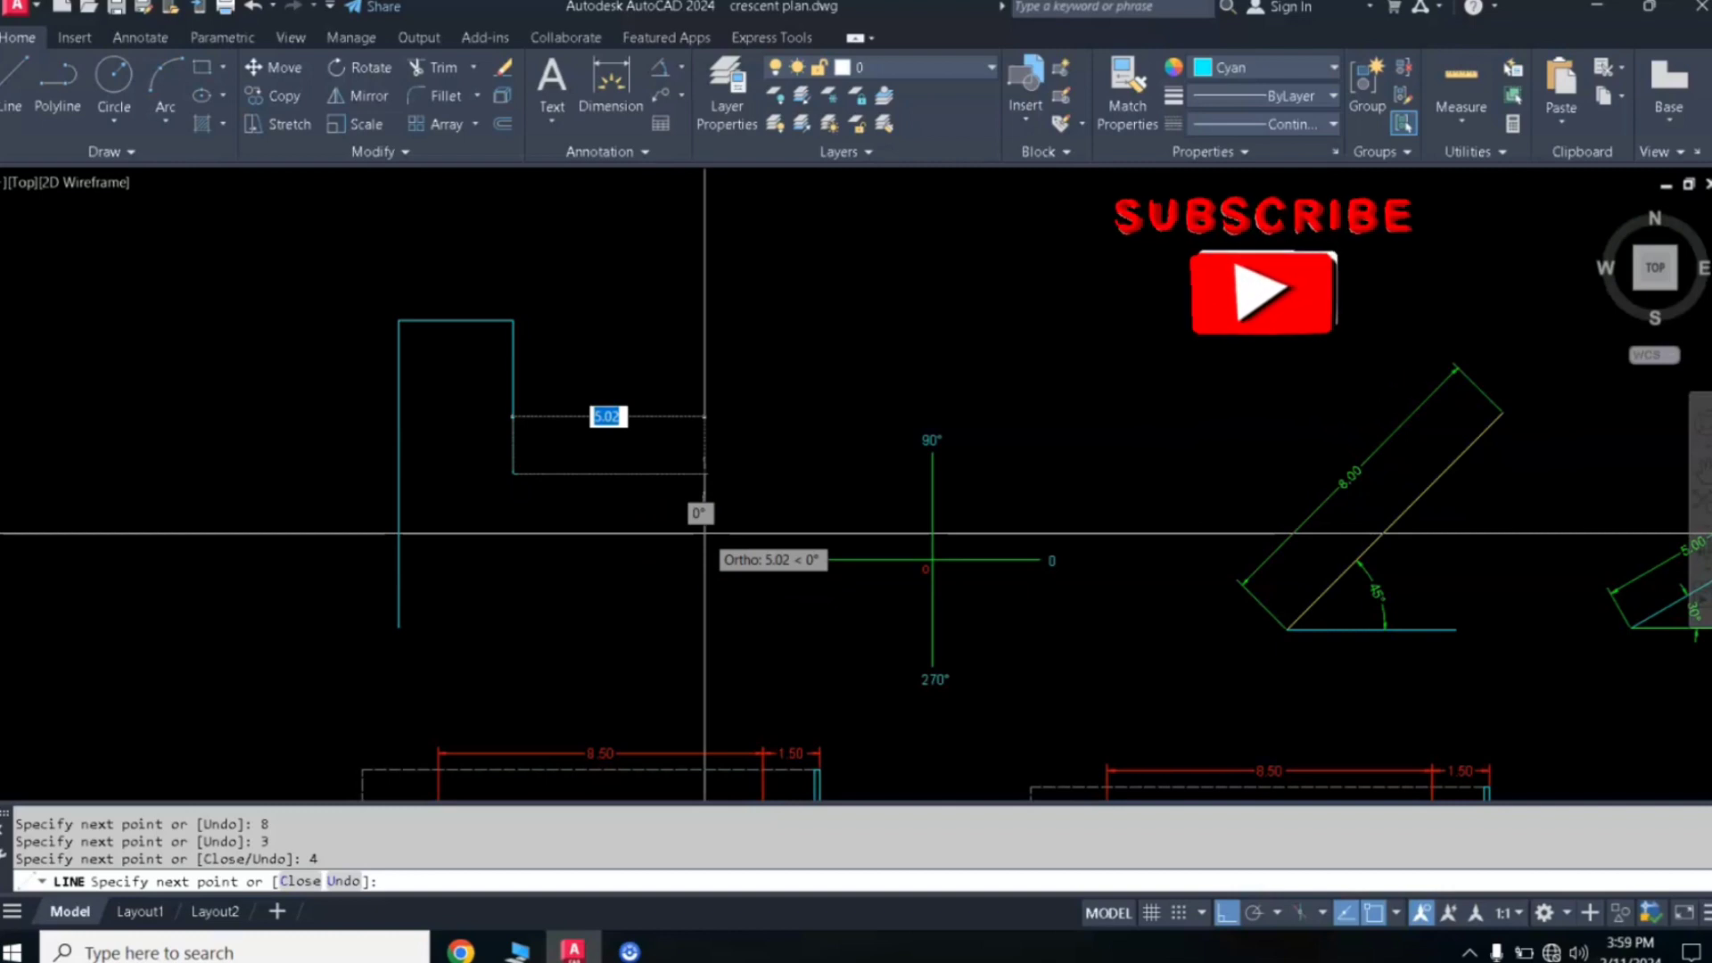
text(2)
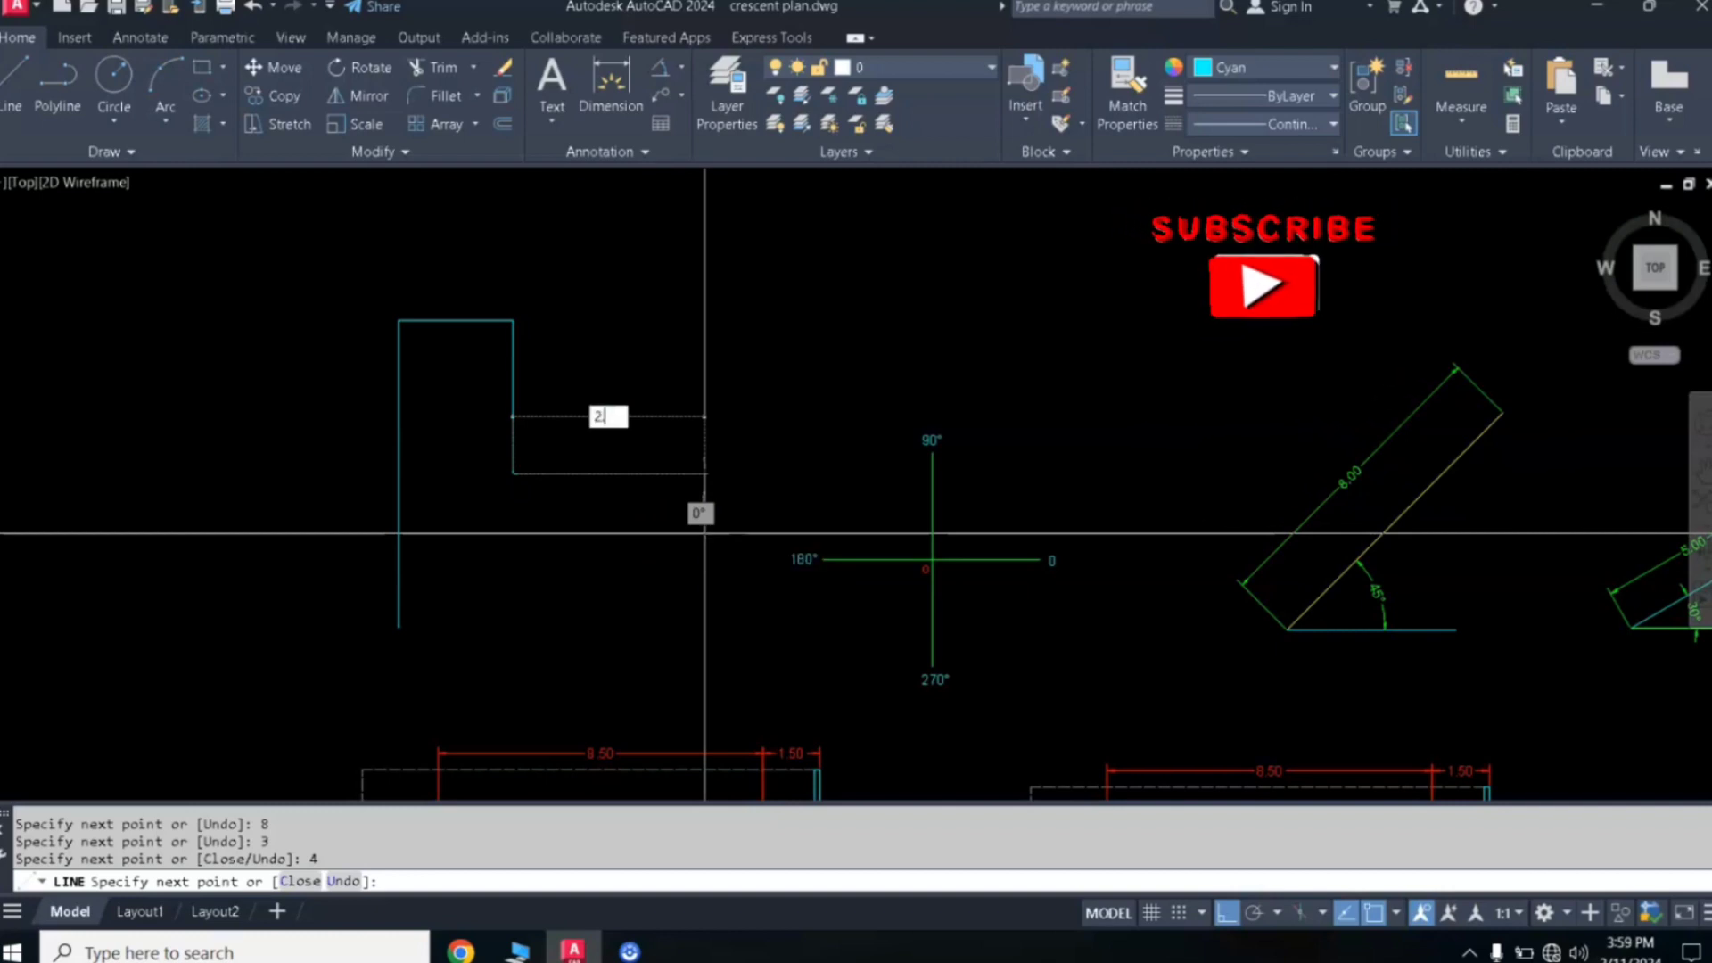
text(.5)
key(Return)
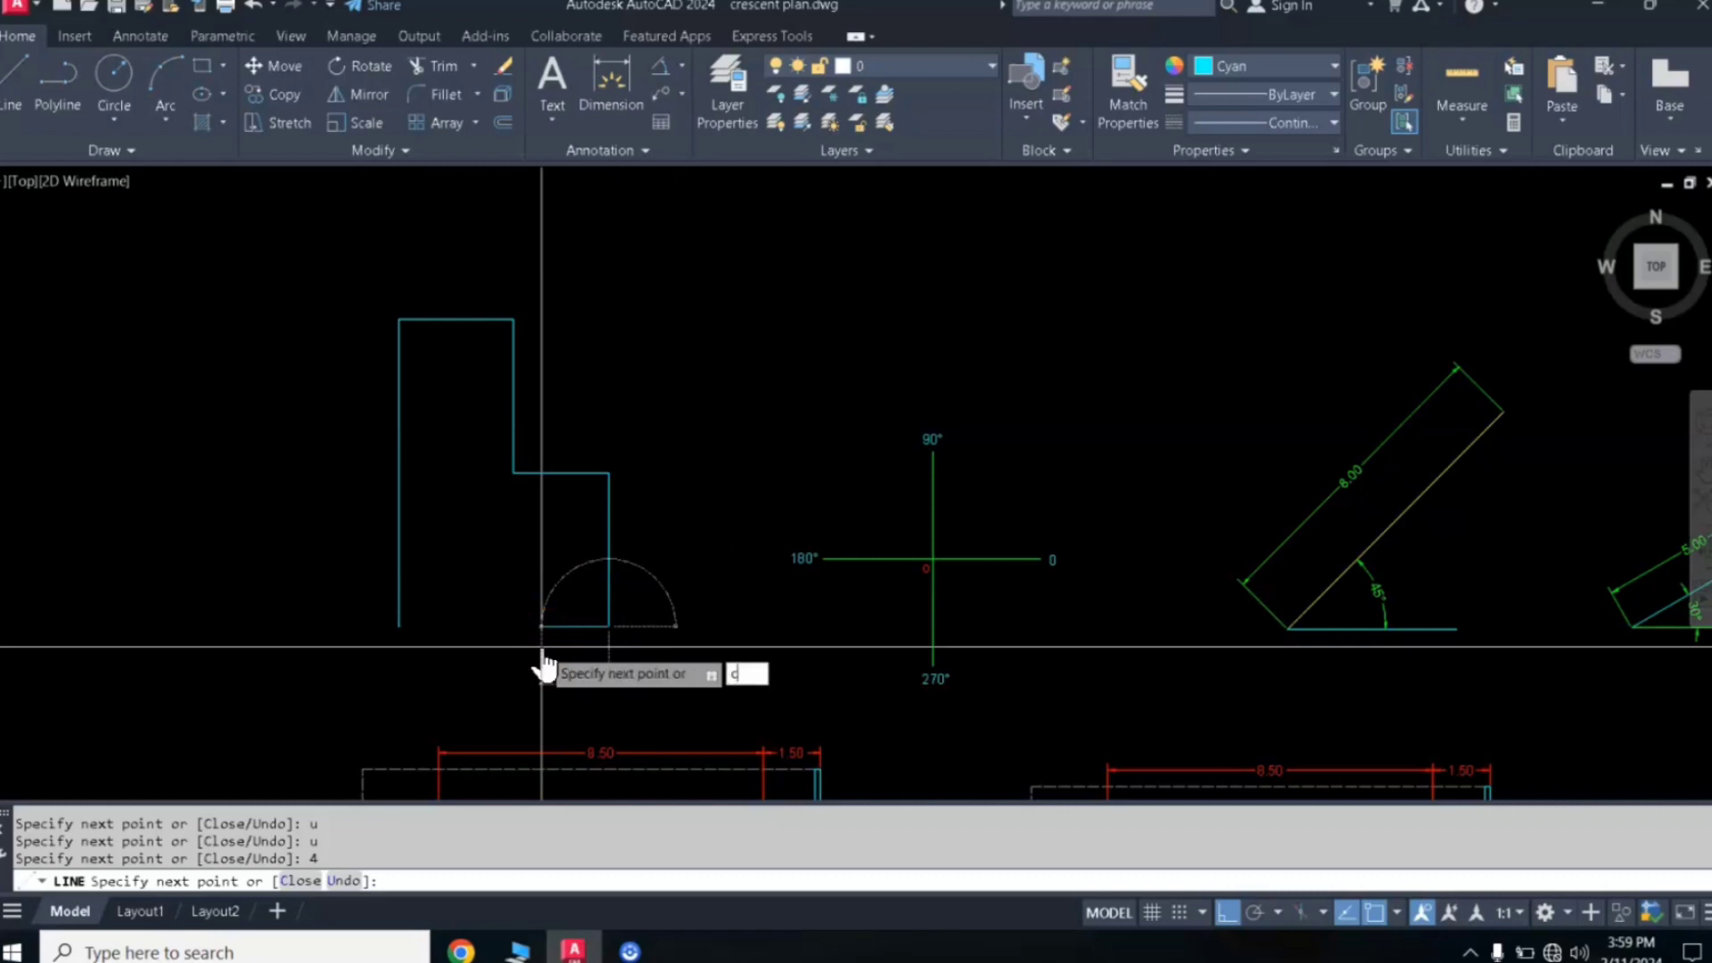
key(Return)
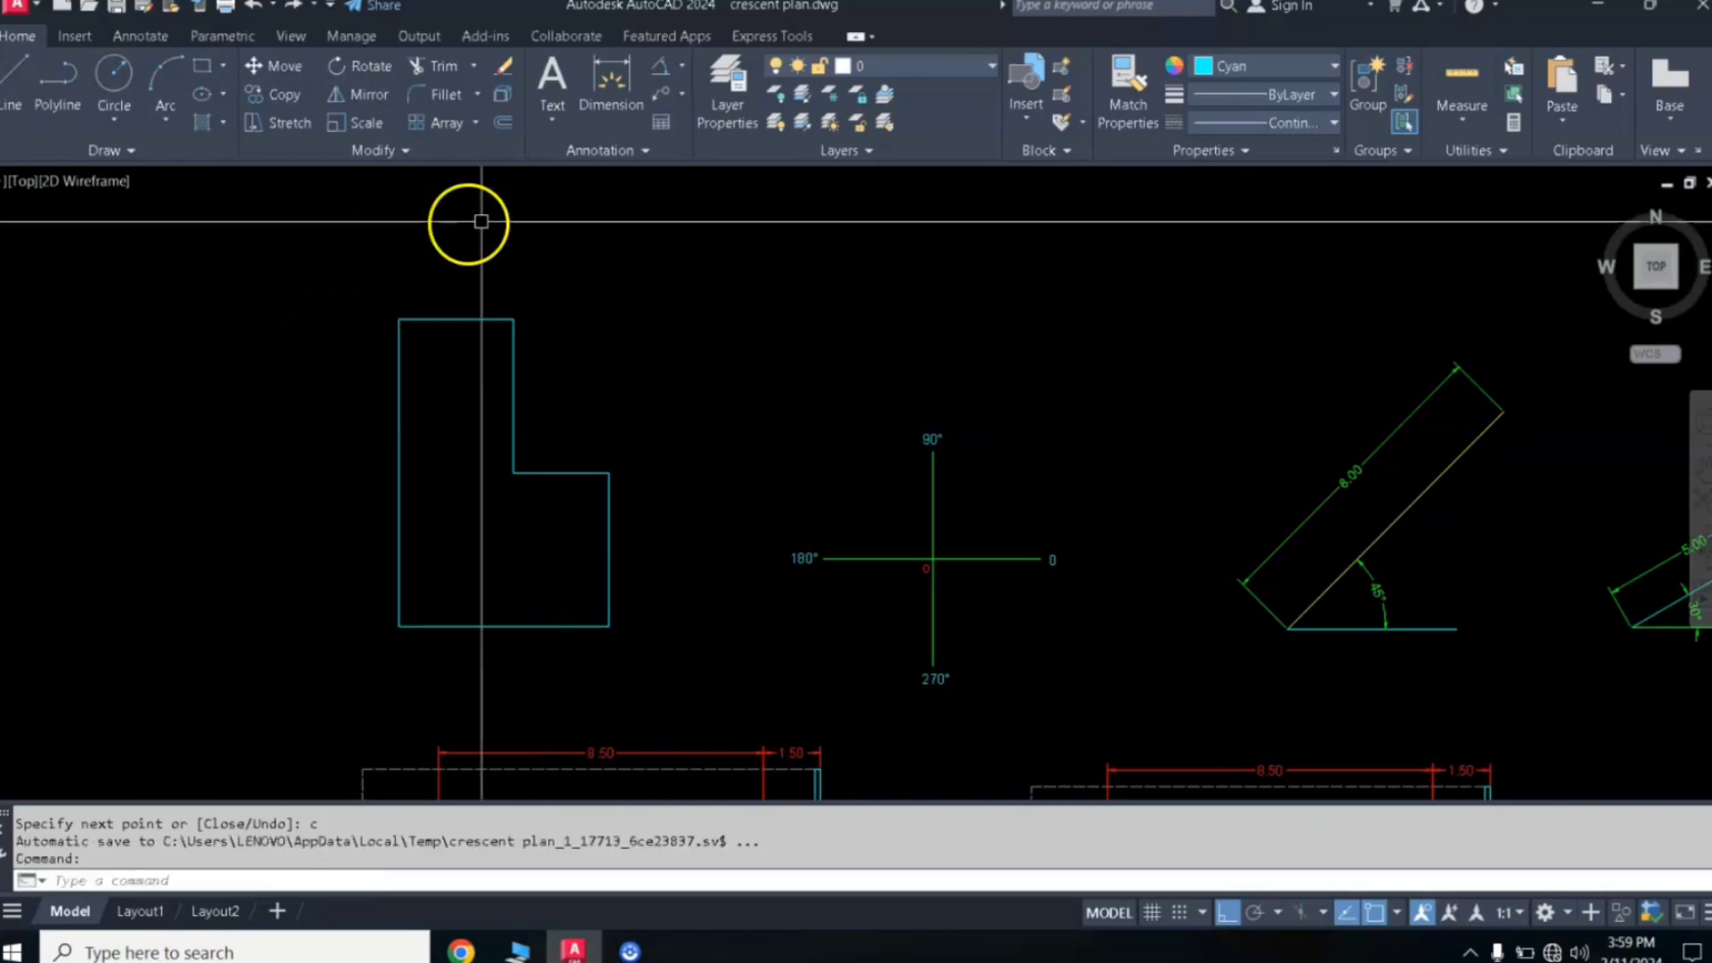
Step: Set the current colour to green and add quick dimensions (QDIM) for the two right-hand vertical edges of the L-shaped outline
middle_drag(480, 535, 723, 556)
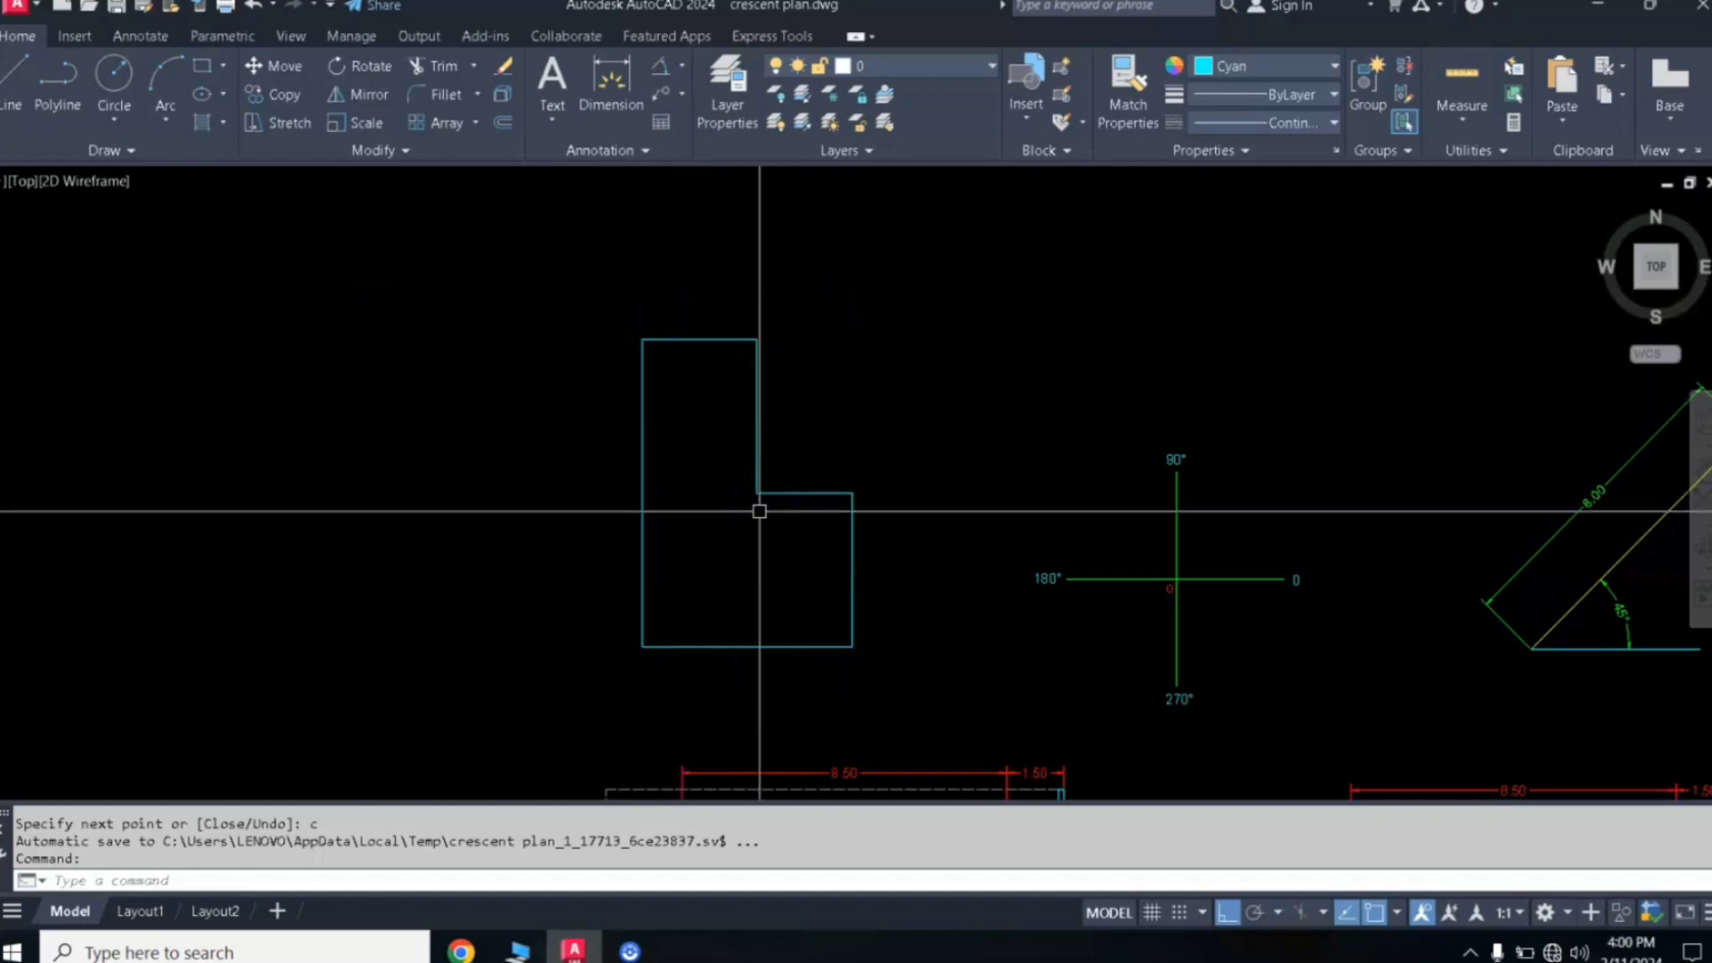
middle_drag(759, 510, 872, 520)
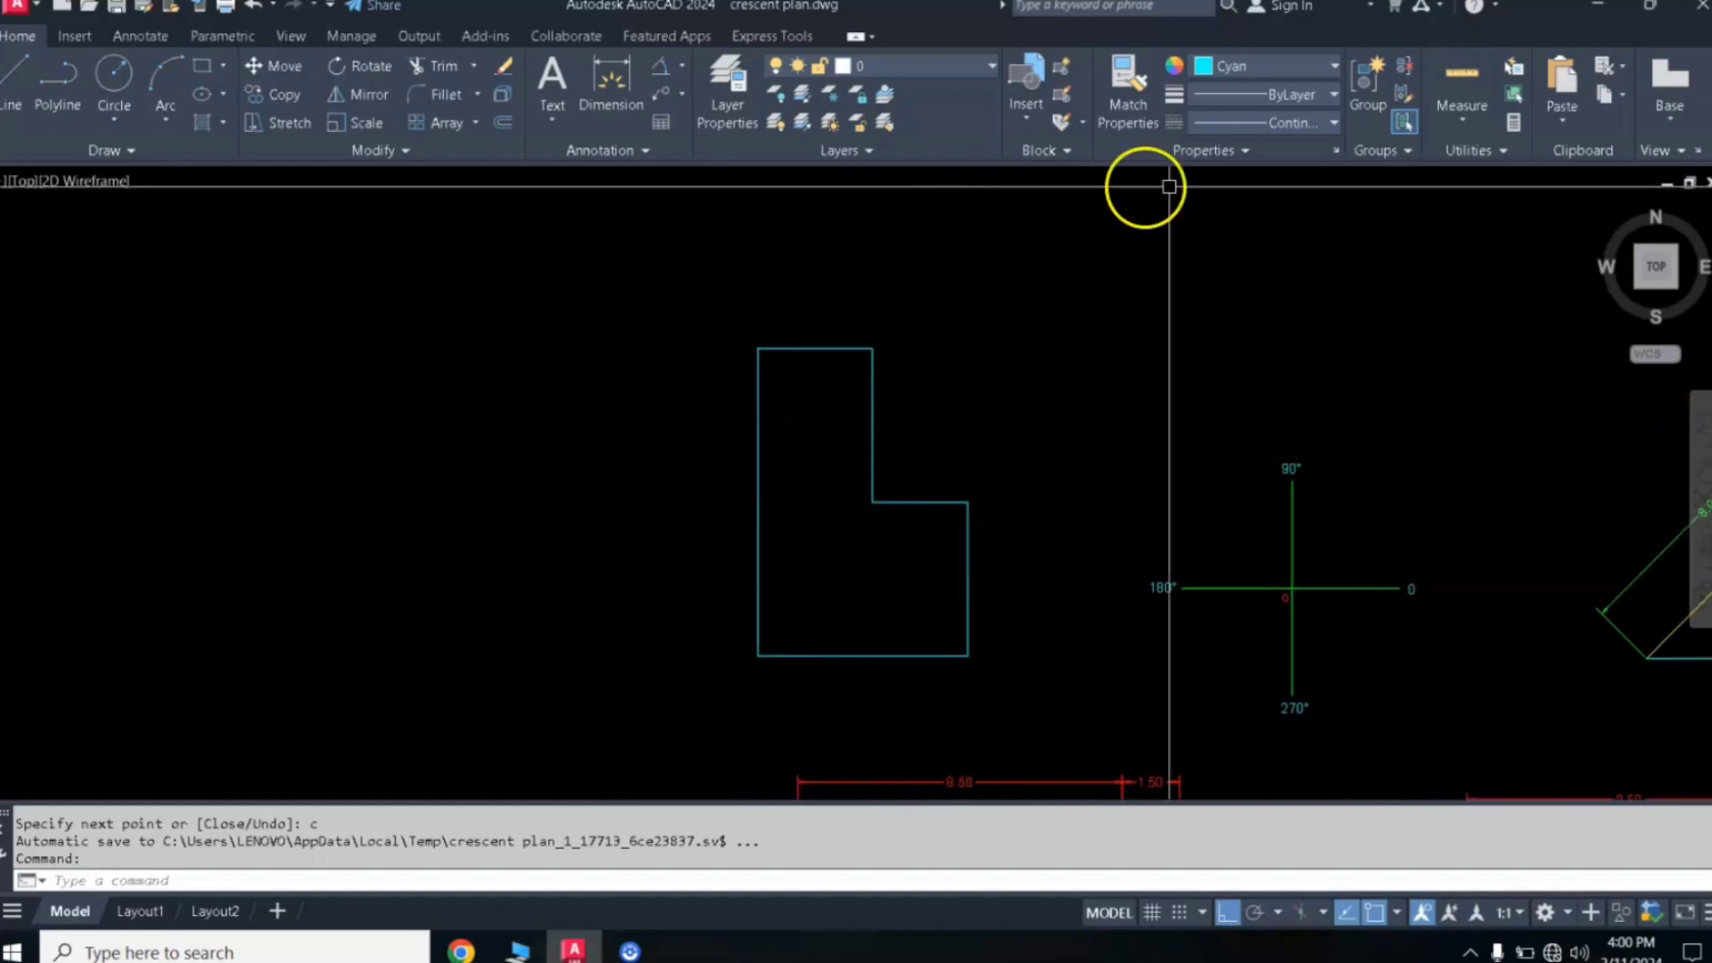
click(1233, 67)
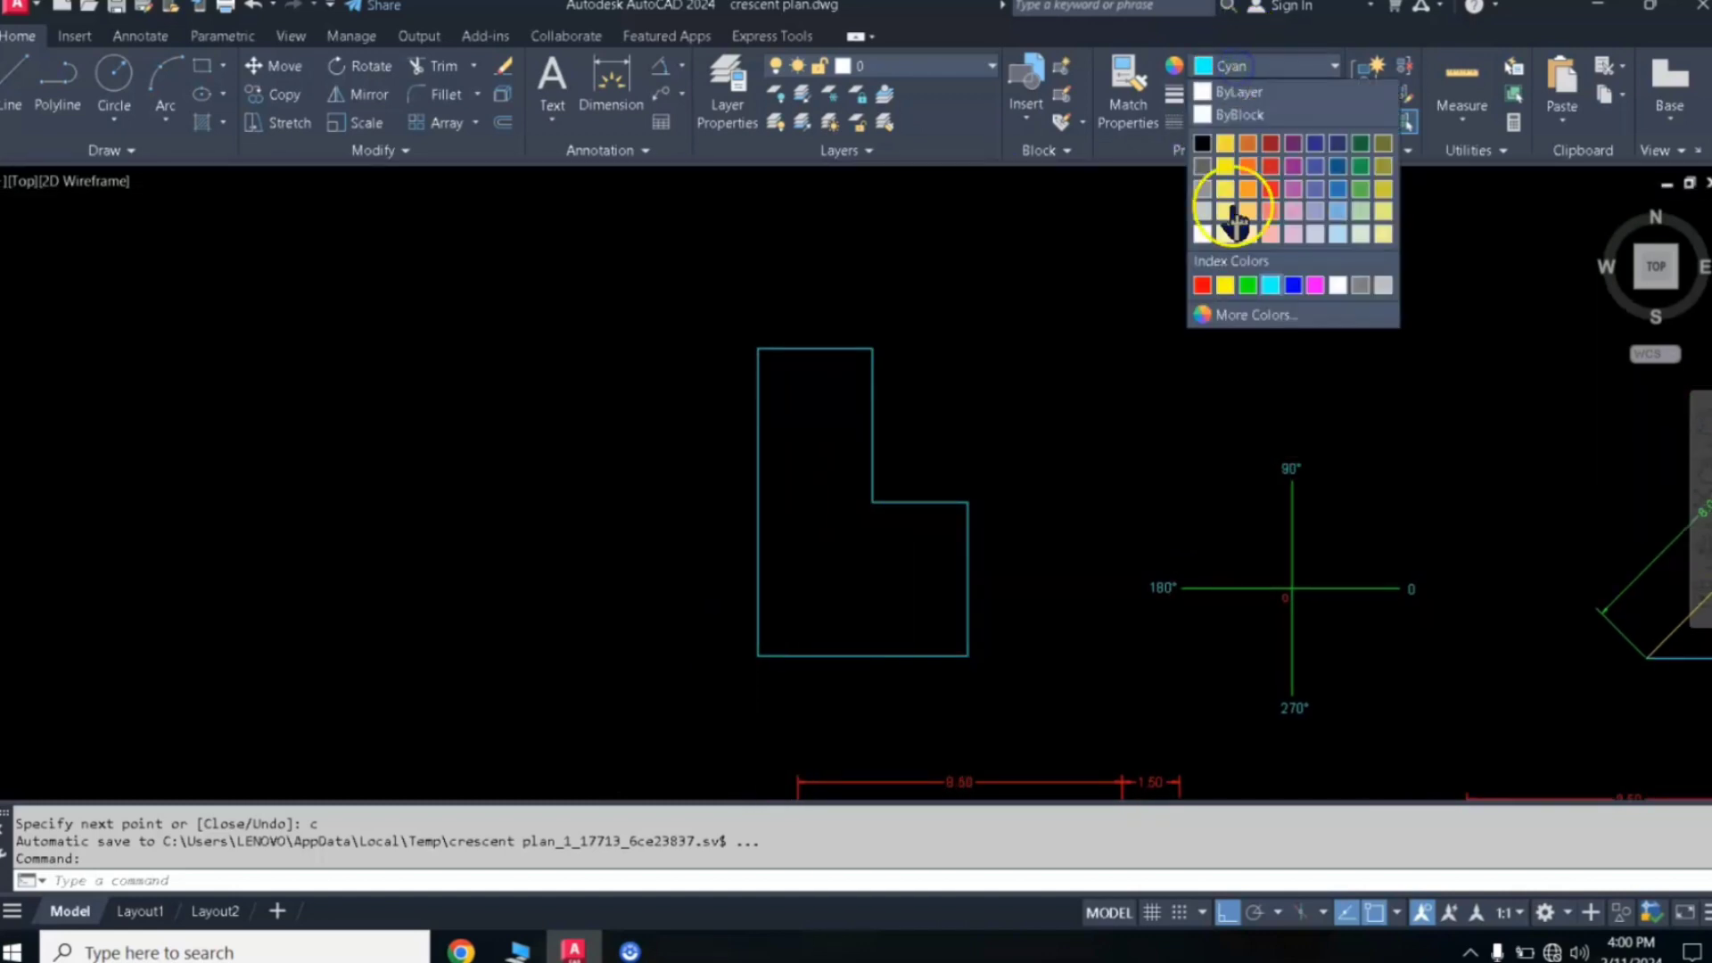
click(1244, 284)
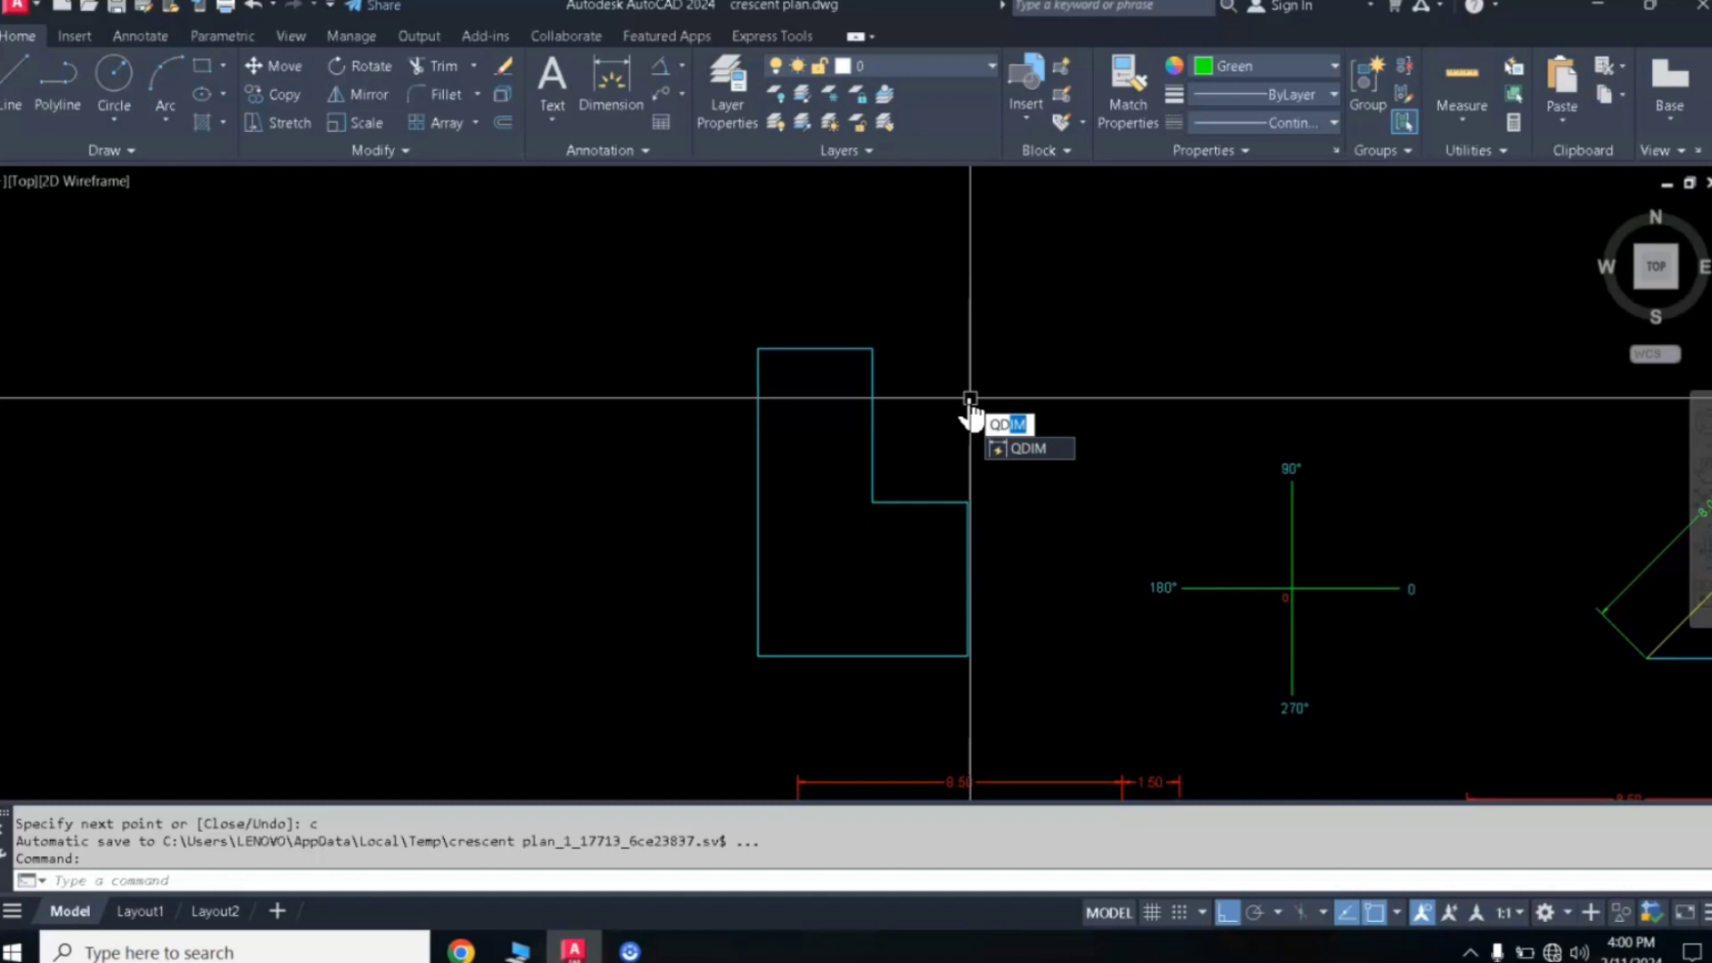
click(1035, 448)
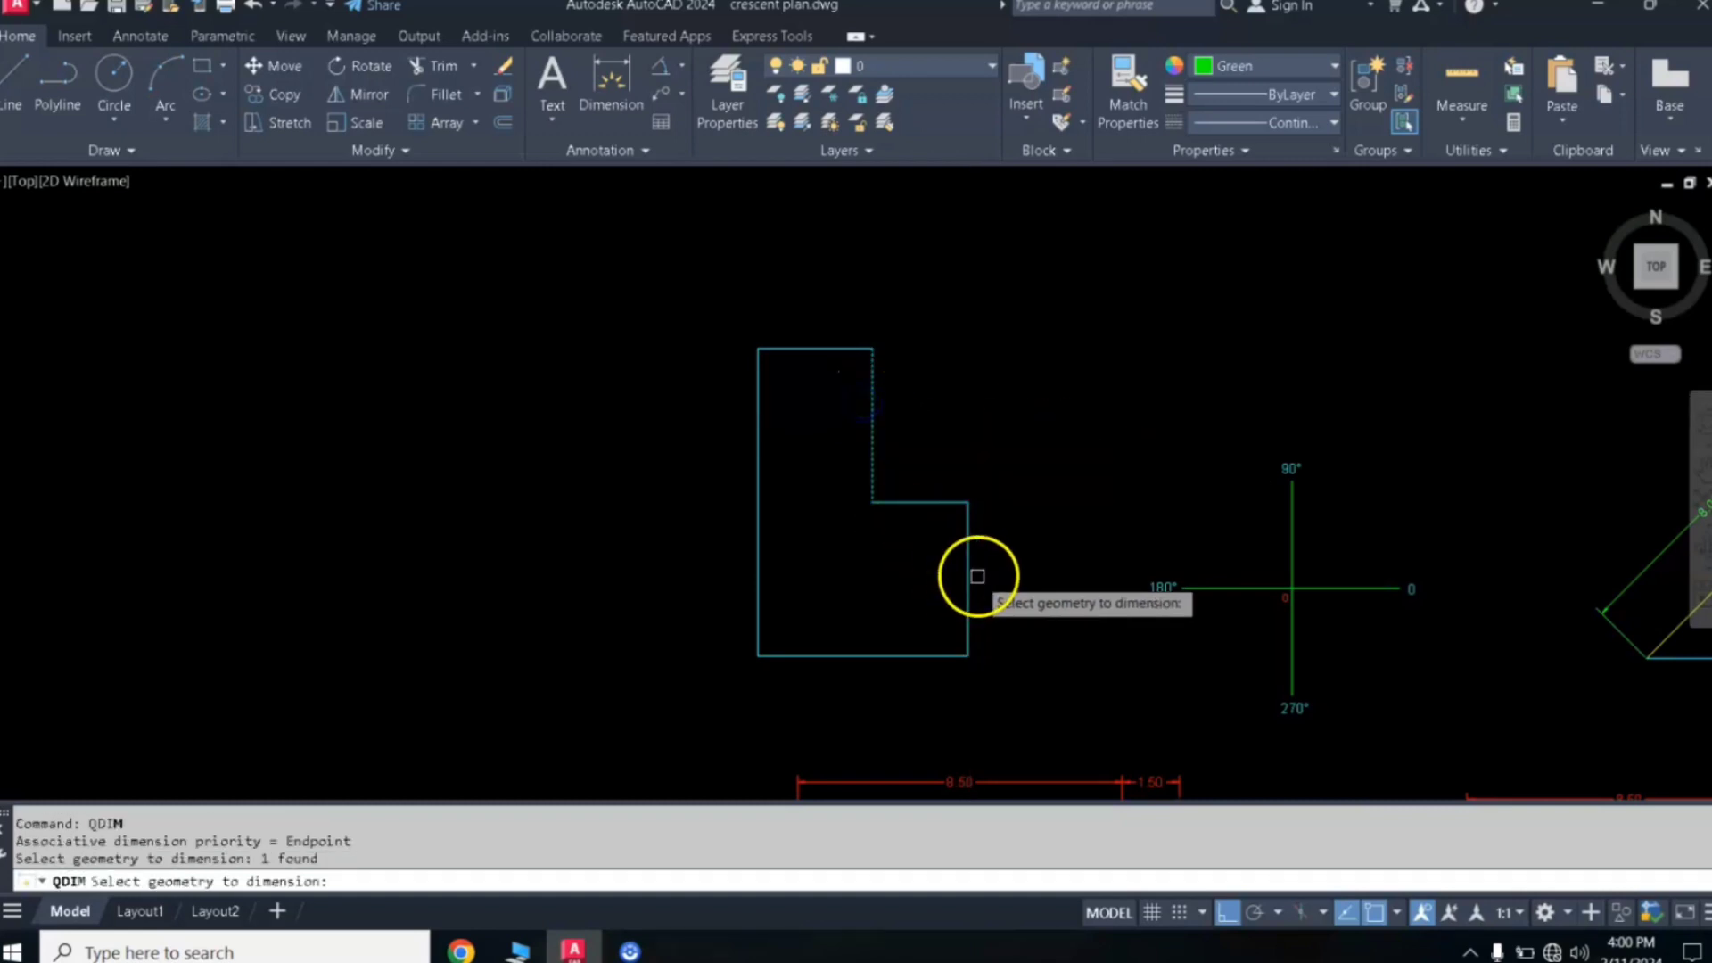
key(Return)
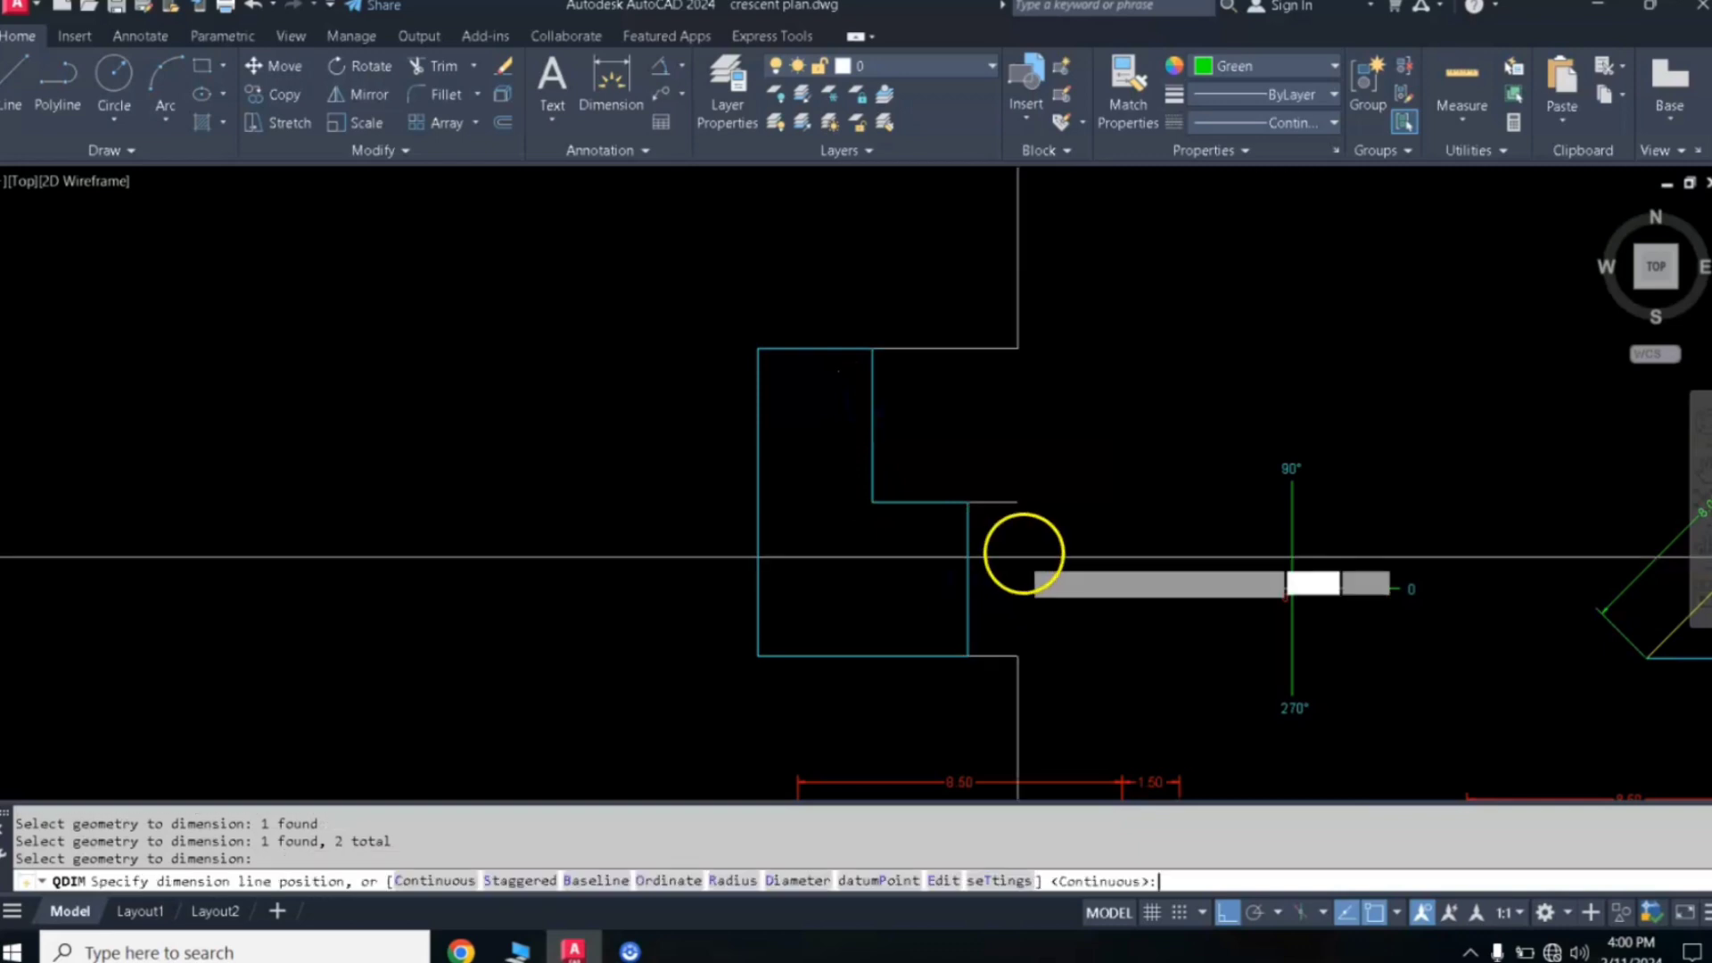
click(910, 504)
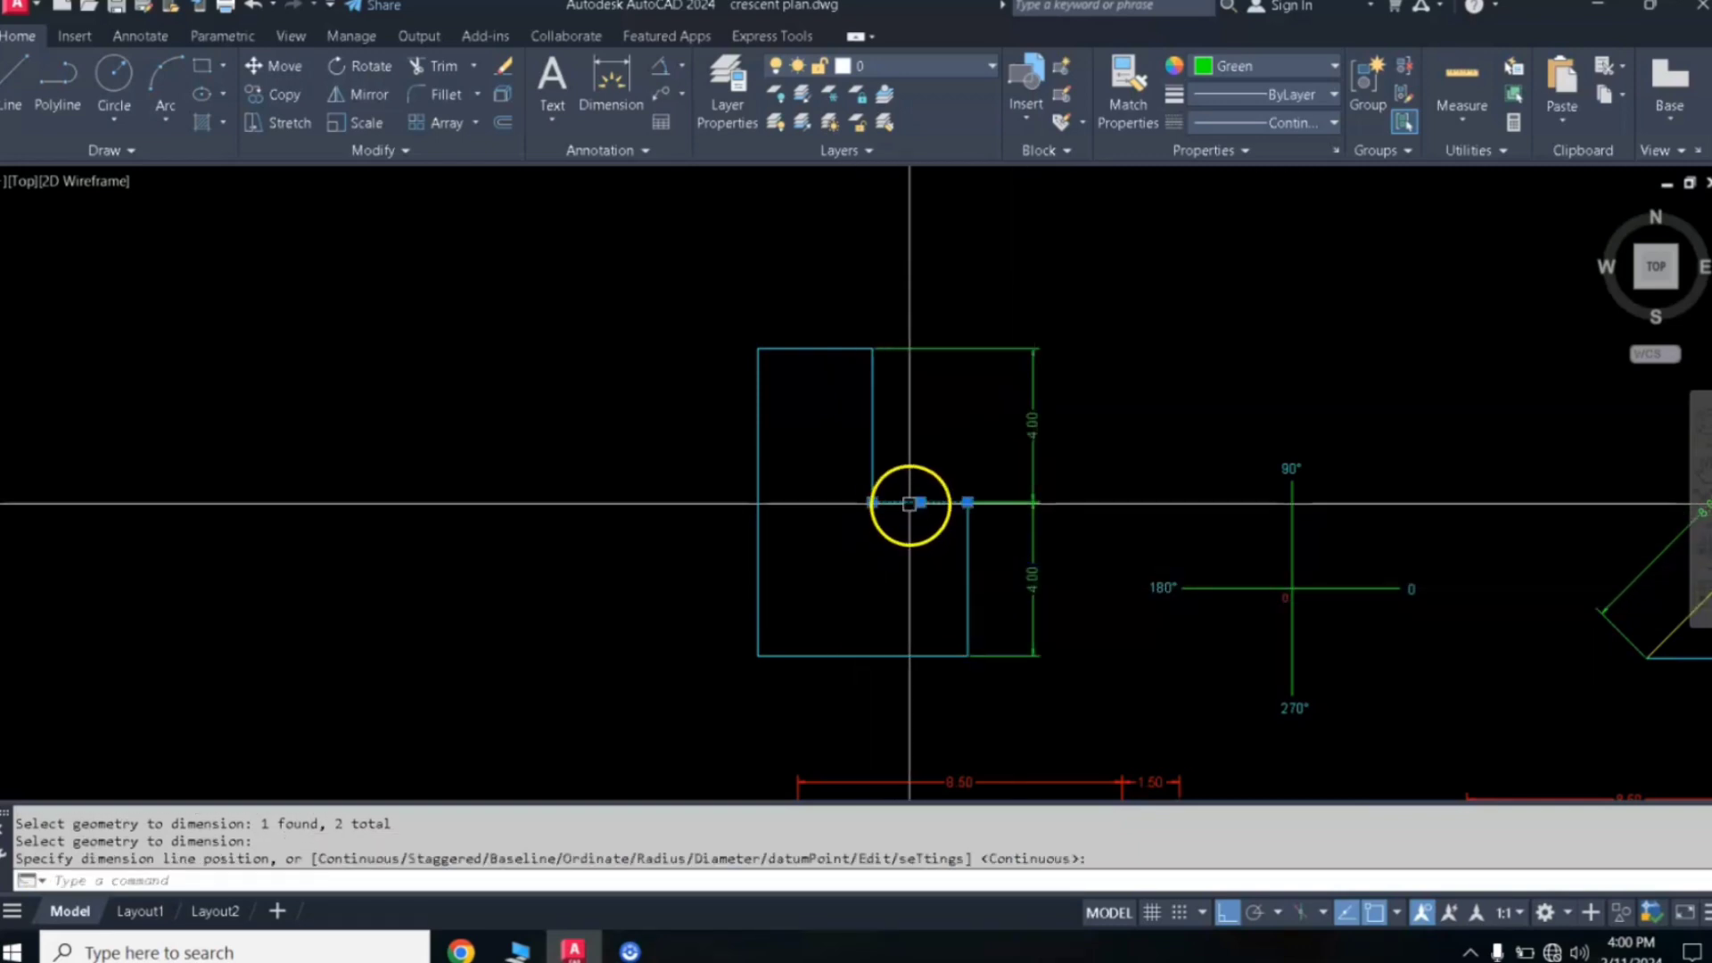
Step: Add quick dimensions above the L-shaped outline for its top edge and inner horizontal edge
click(852, 348)
key(Return)
click(859, 282)
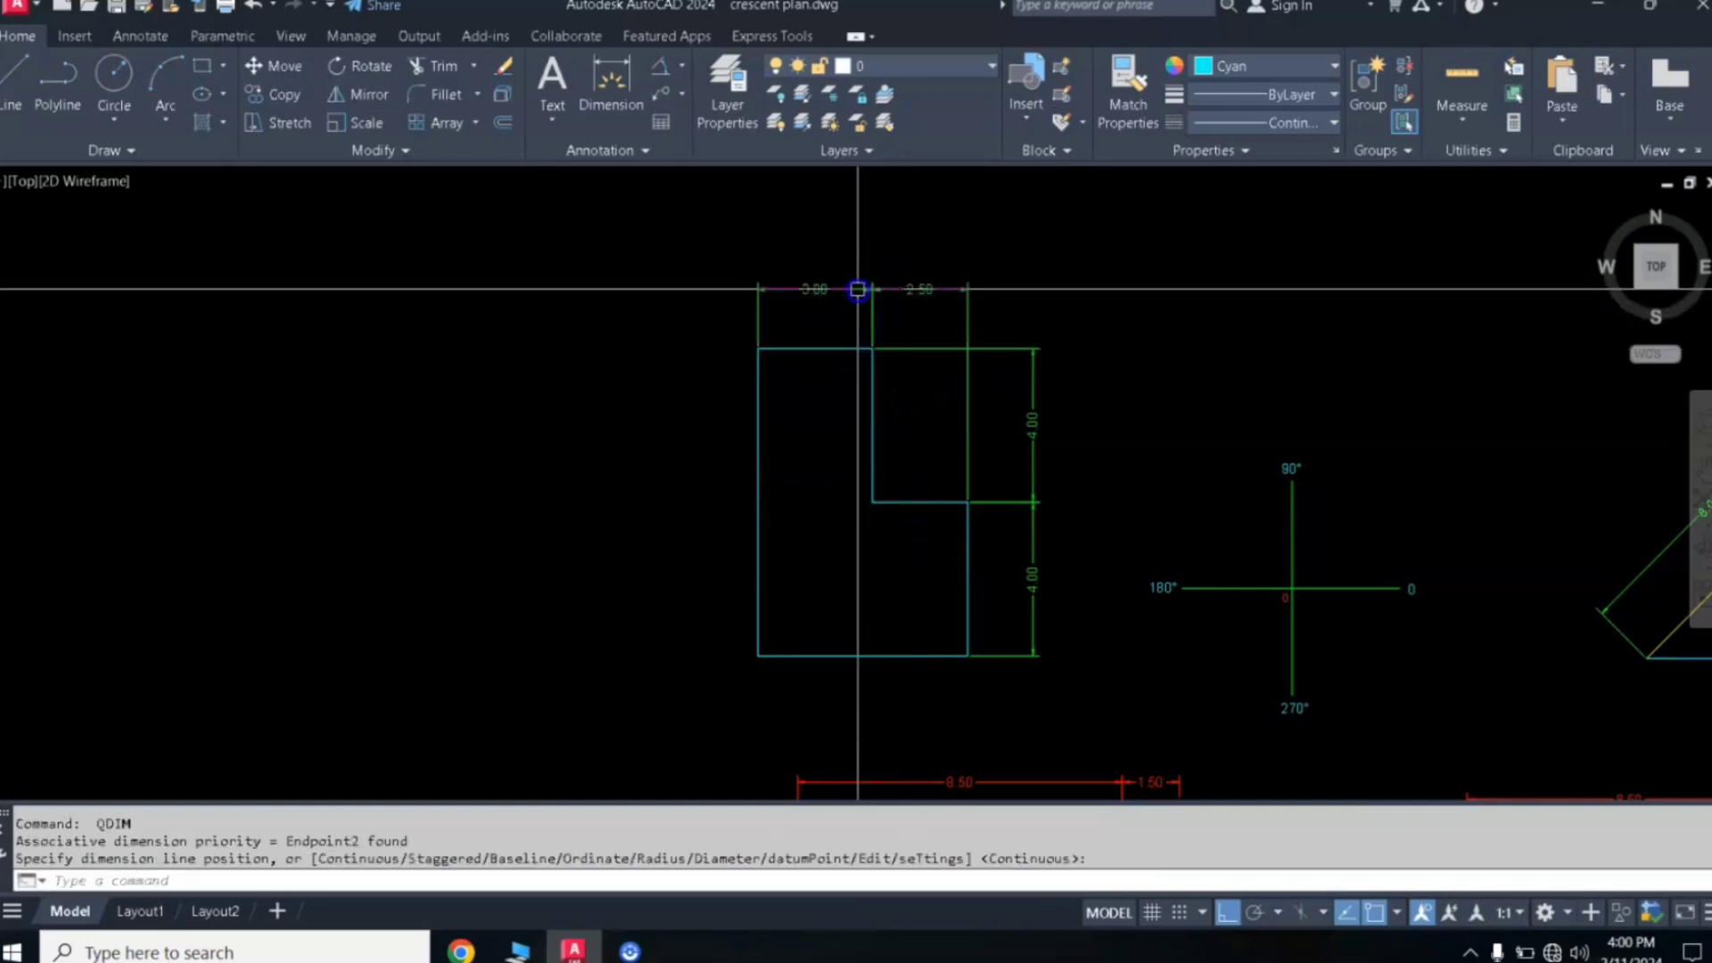
Step: Add quick dimensions beside the outline's long left edge and below its bottom edge
click(757, 444)
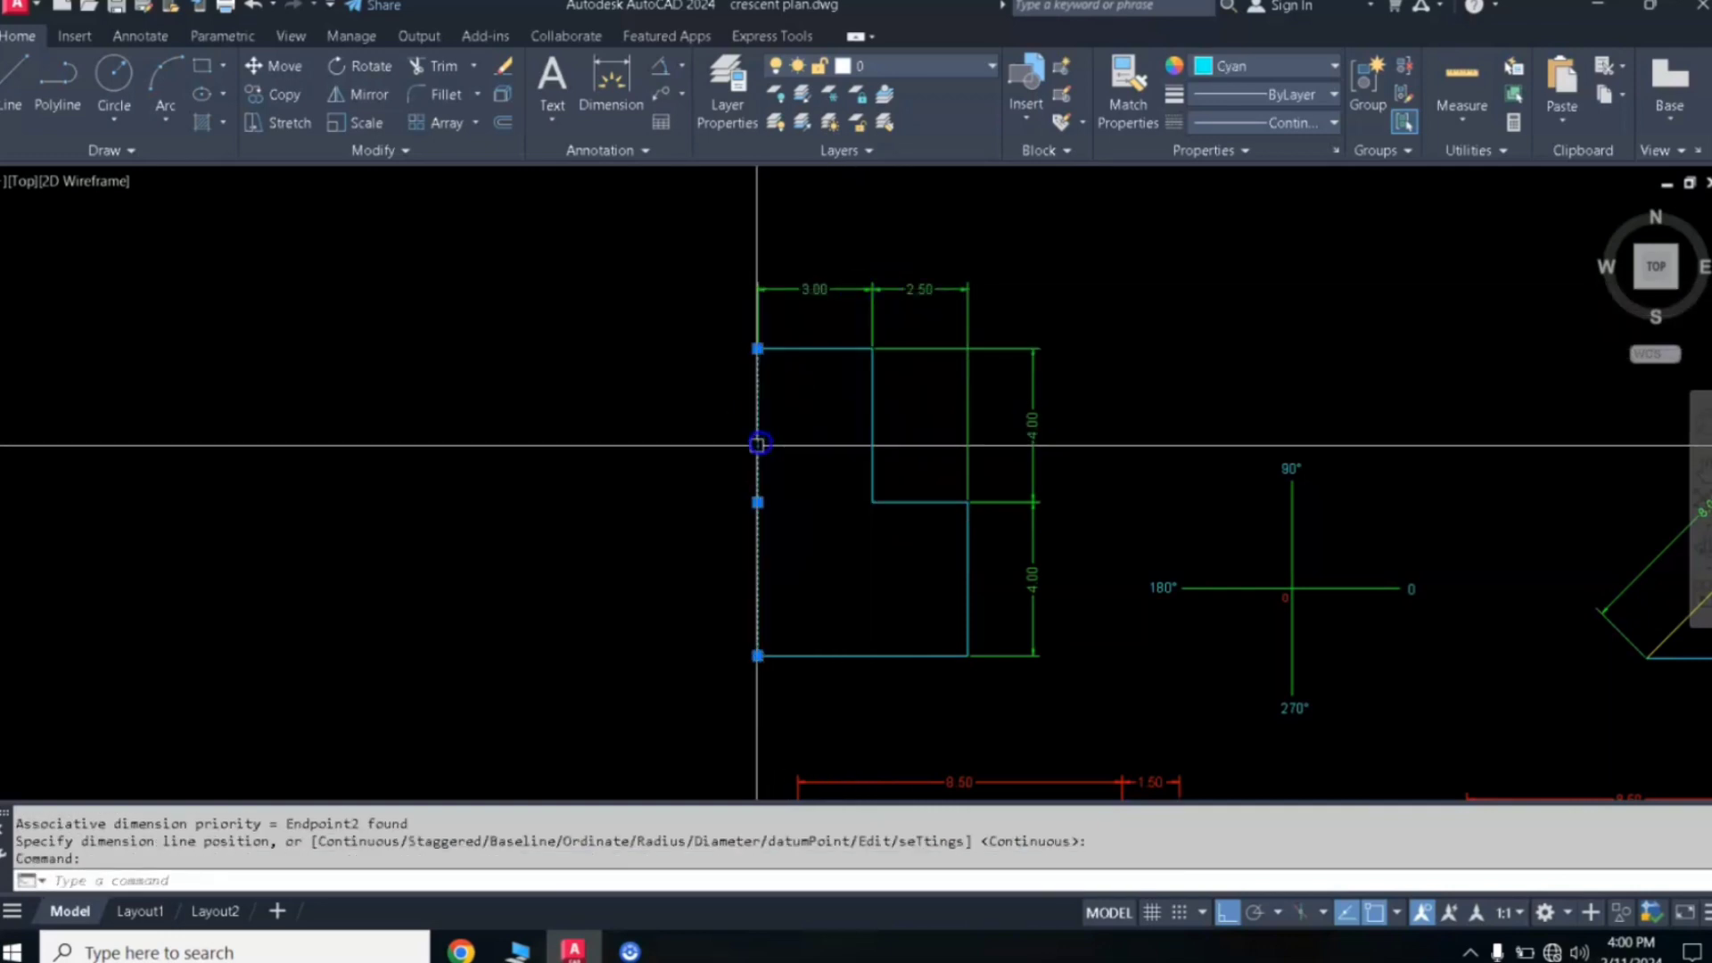
key(Return)
click(702, 473)
click(874, 653)
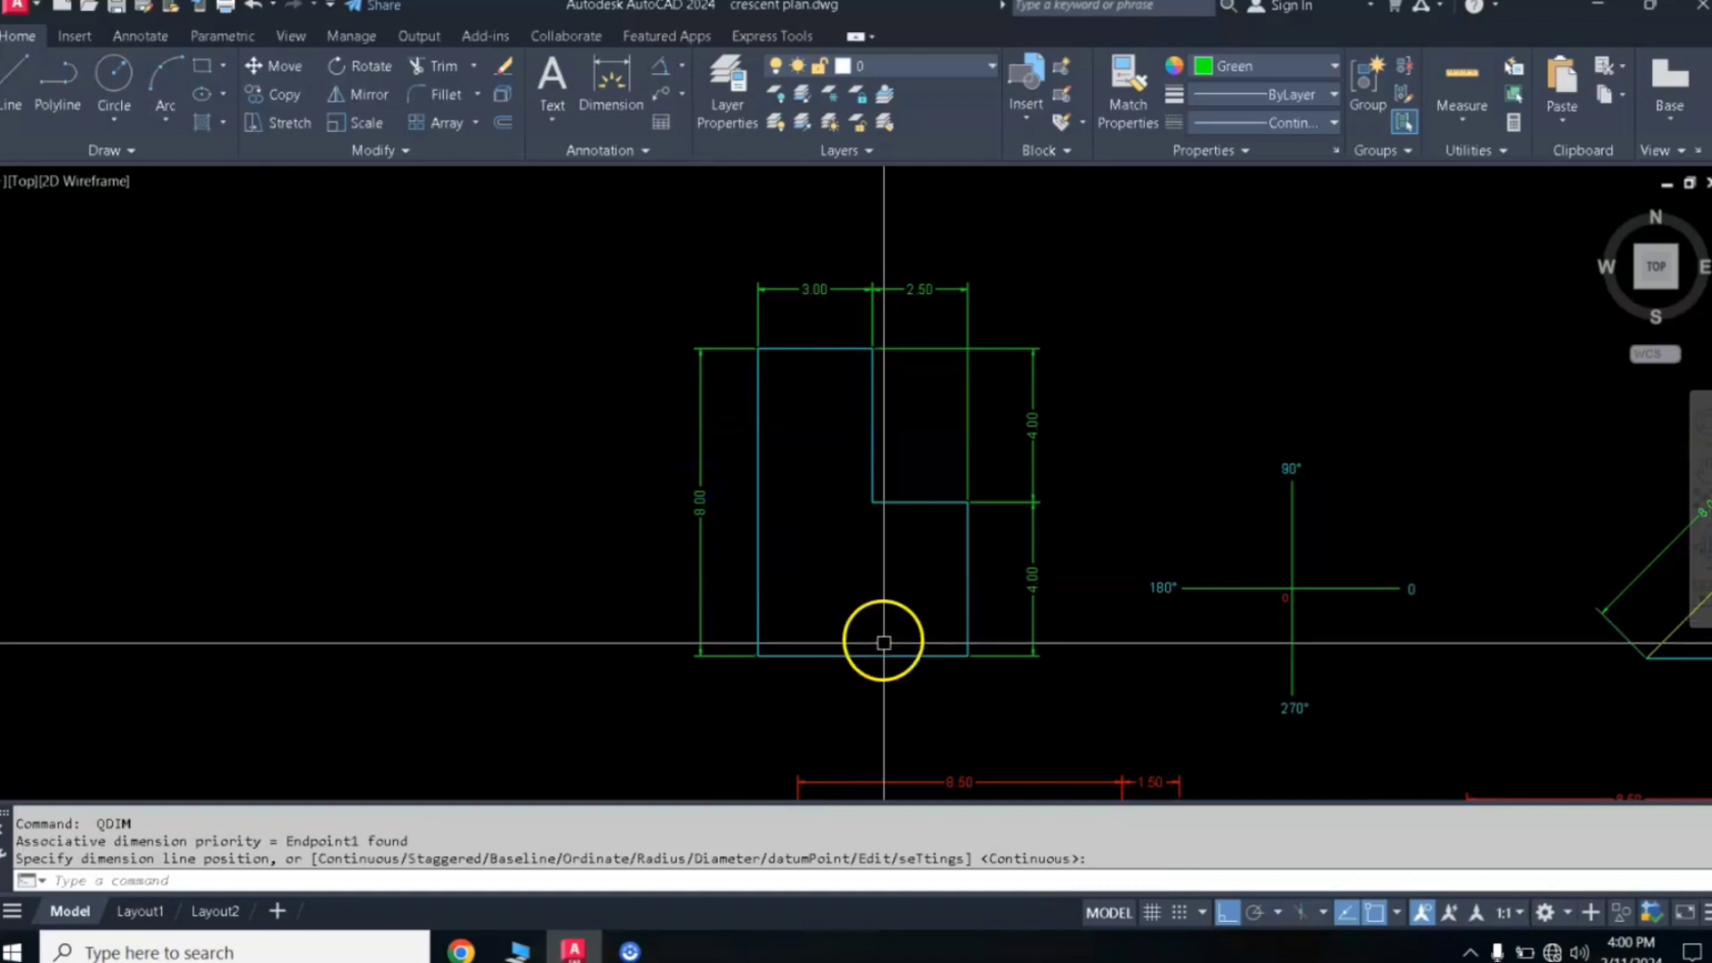
key(Return)
click(864, 707)
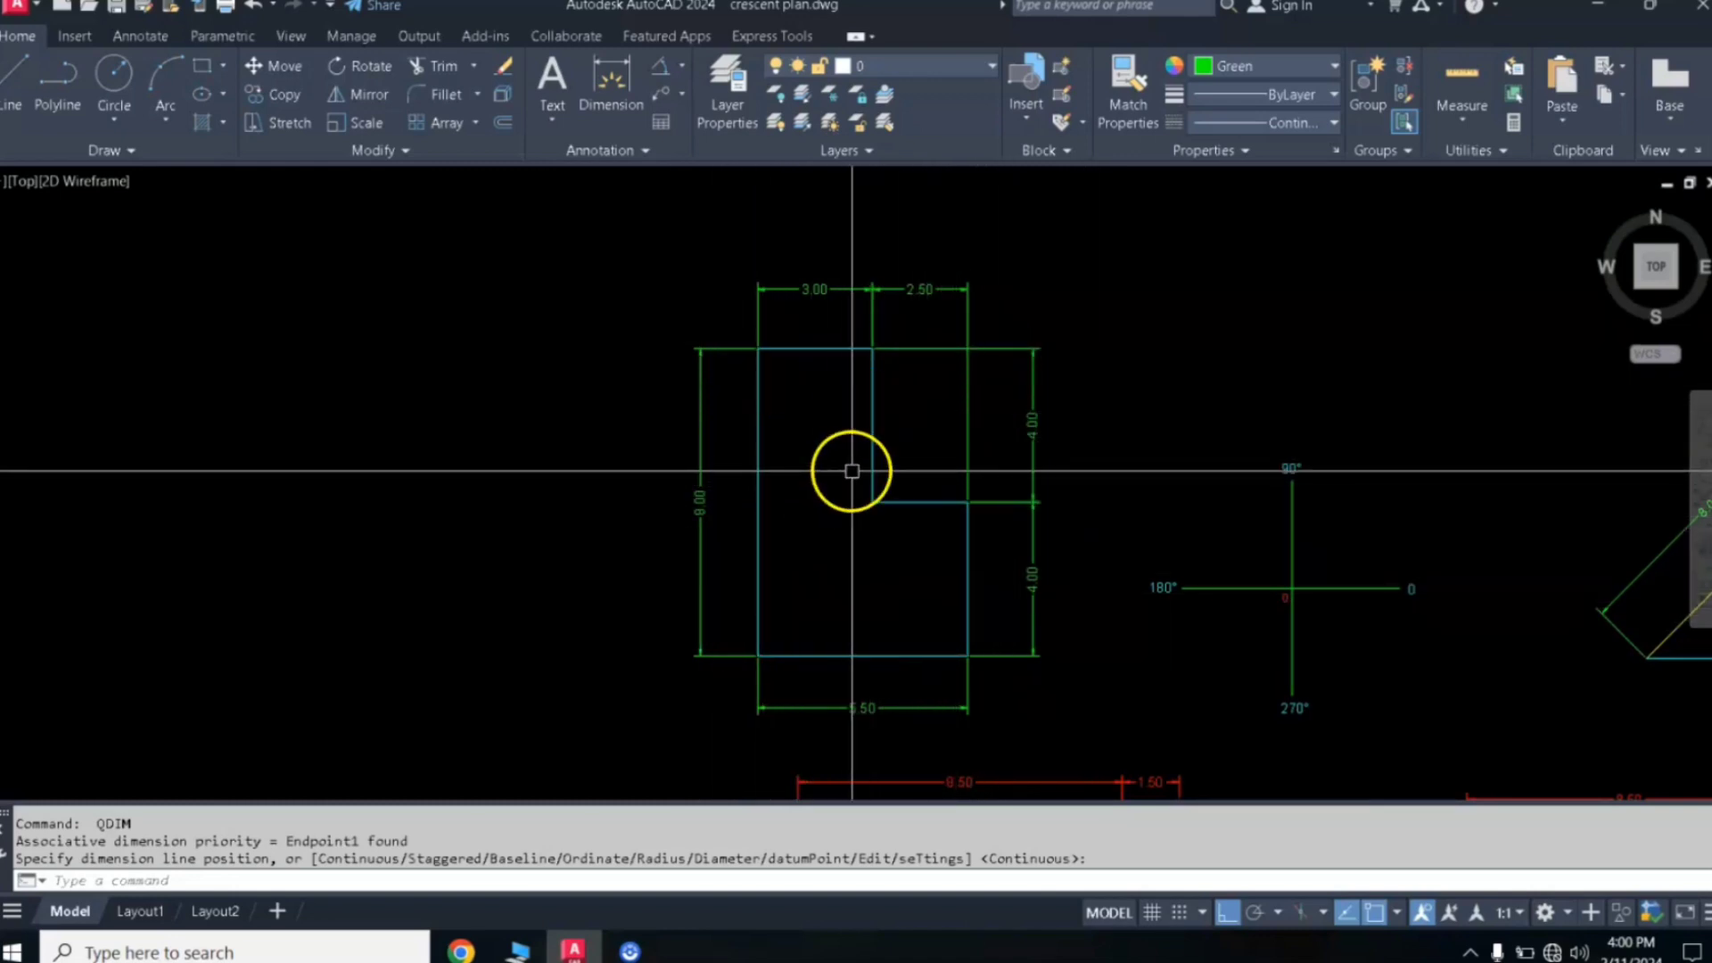
Step: Select the outline's left edge and inner horizontal edge to check whether they are separate objects, and clear the selection
middle_drag(772, 436, 960, 428)
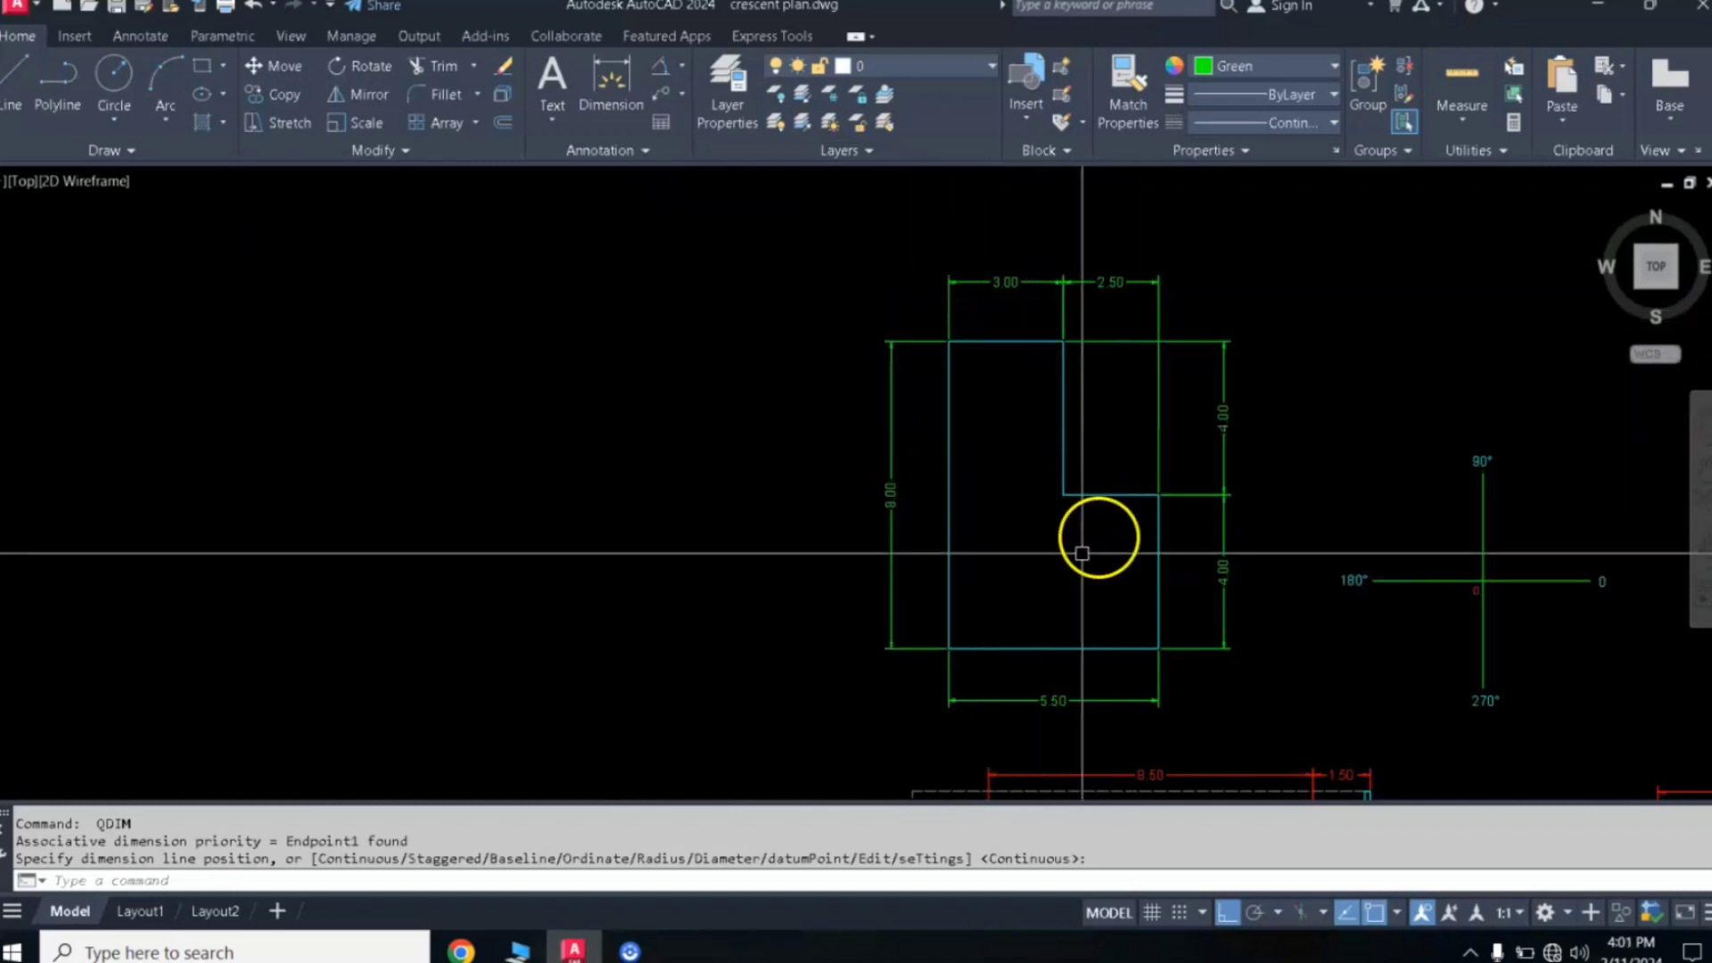
key(Escape)
click(947, 458)
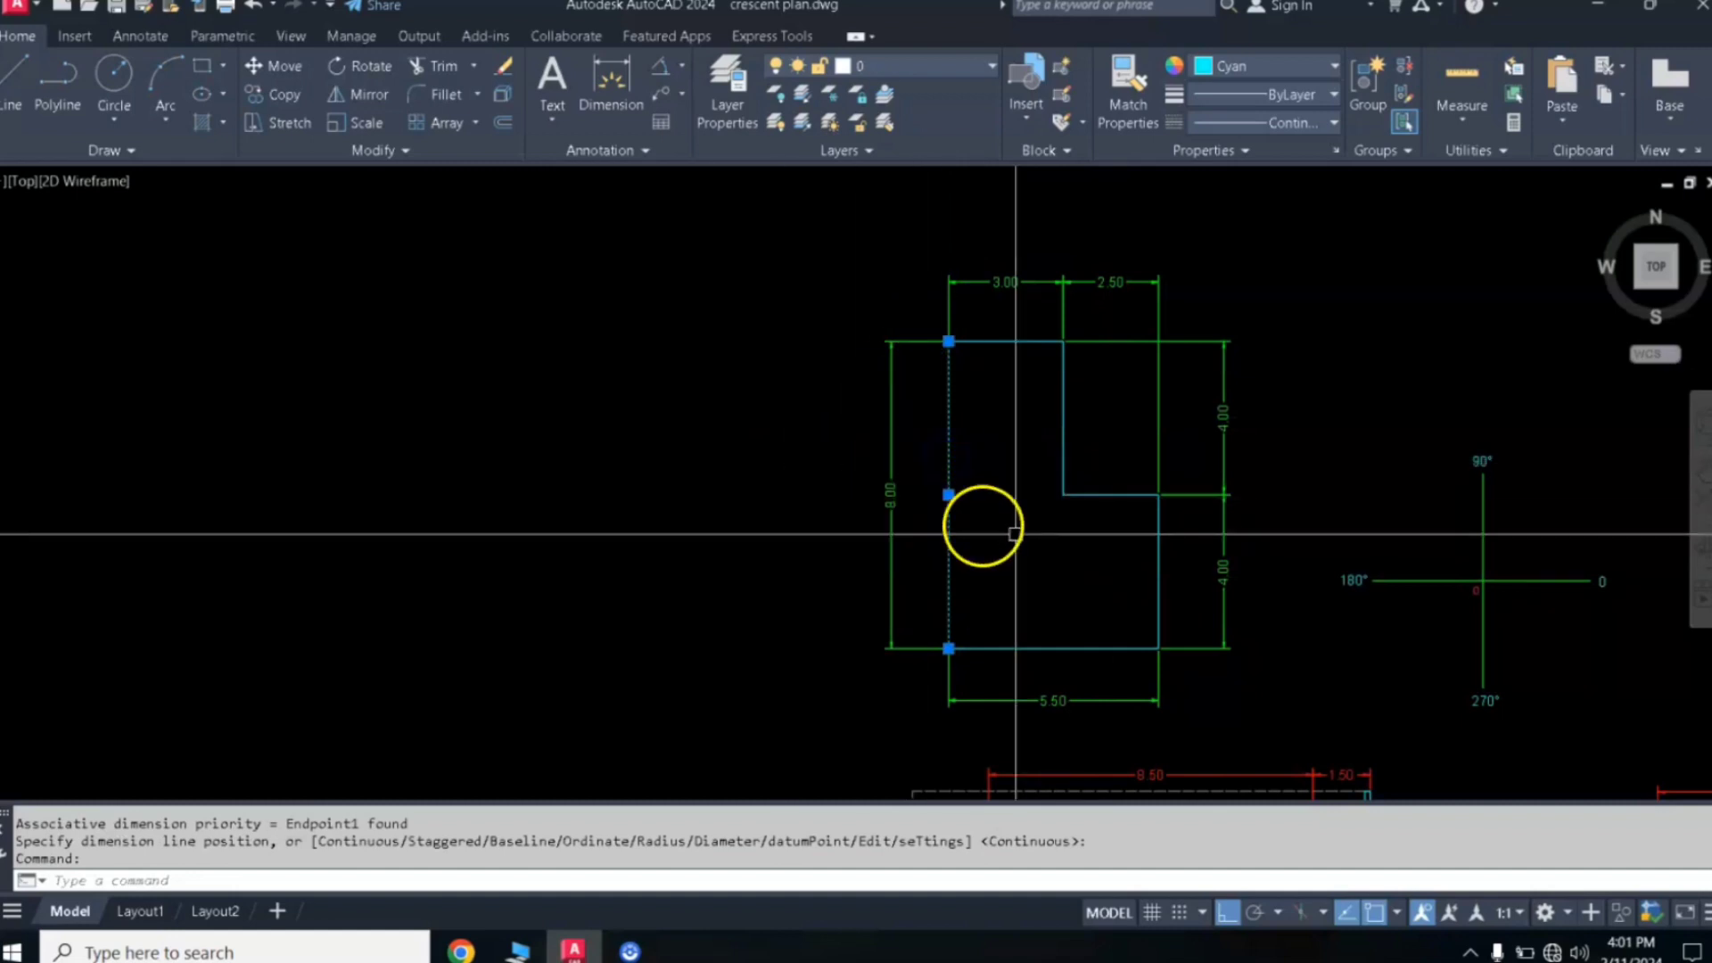
click(1108, 496)
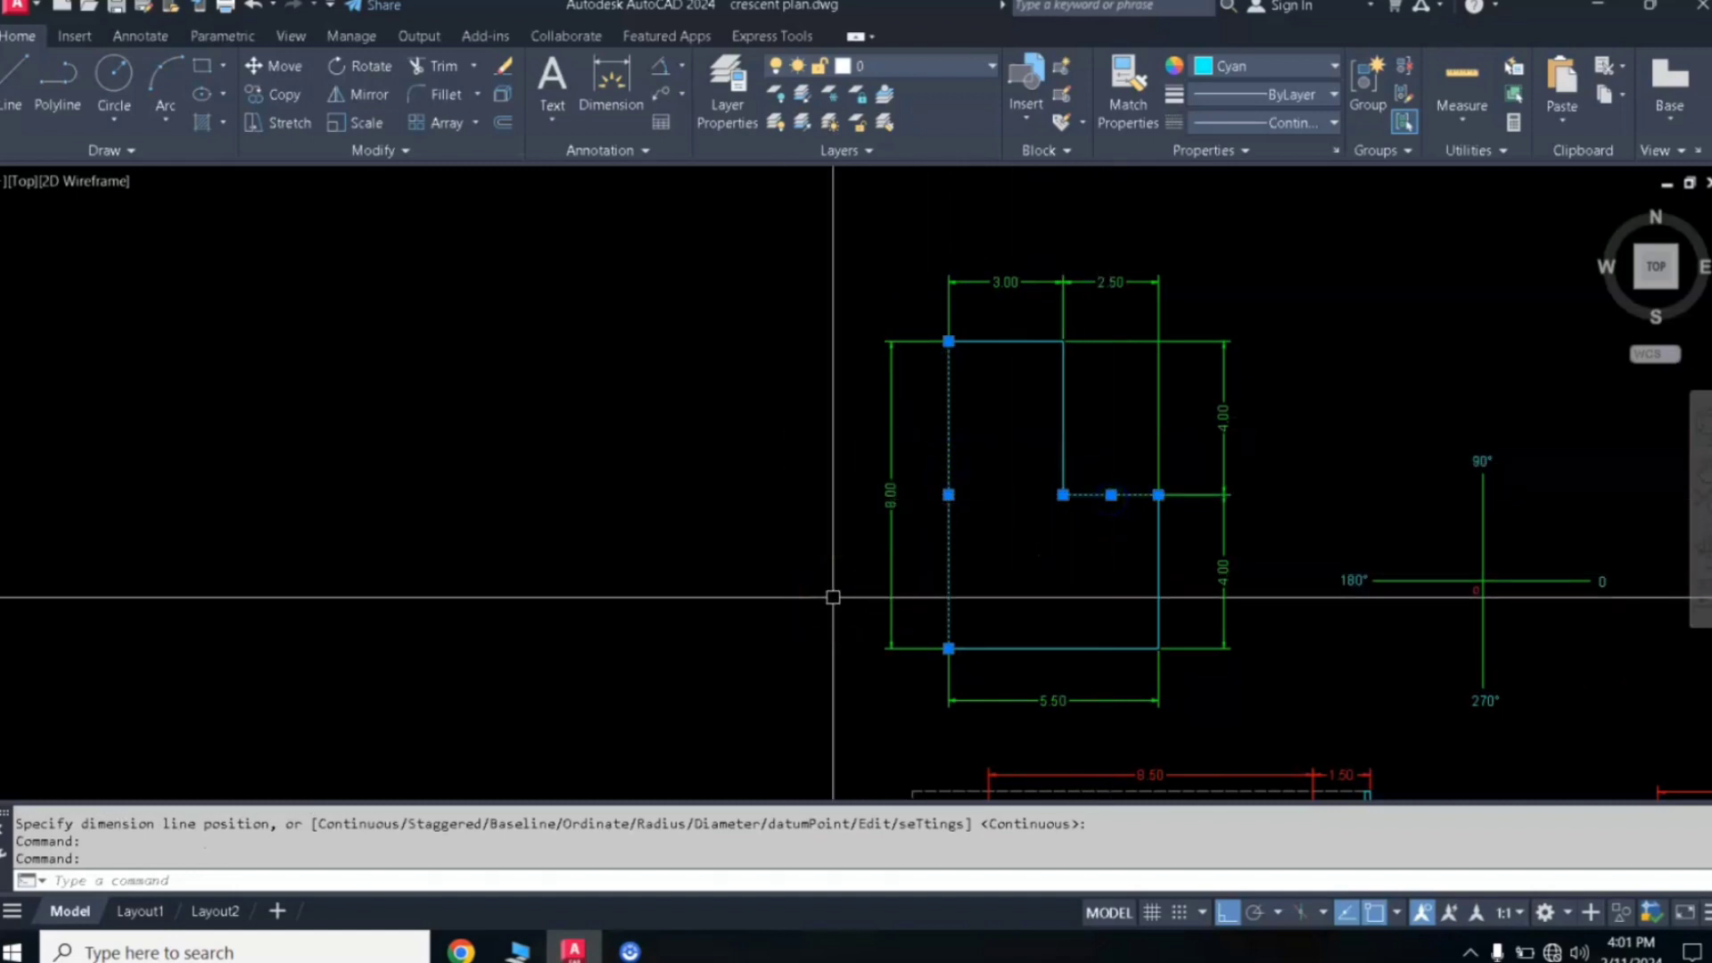
key(Escape)
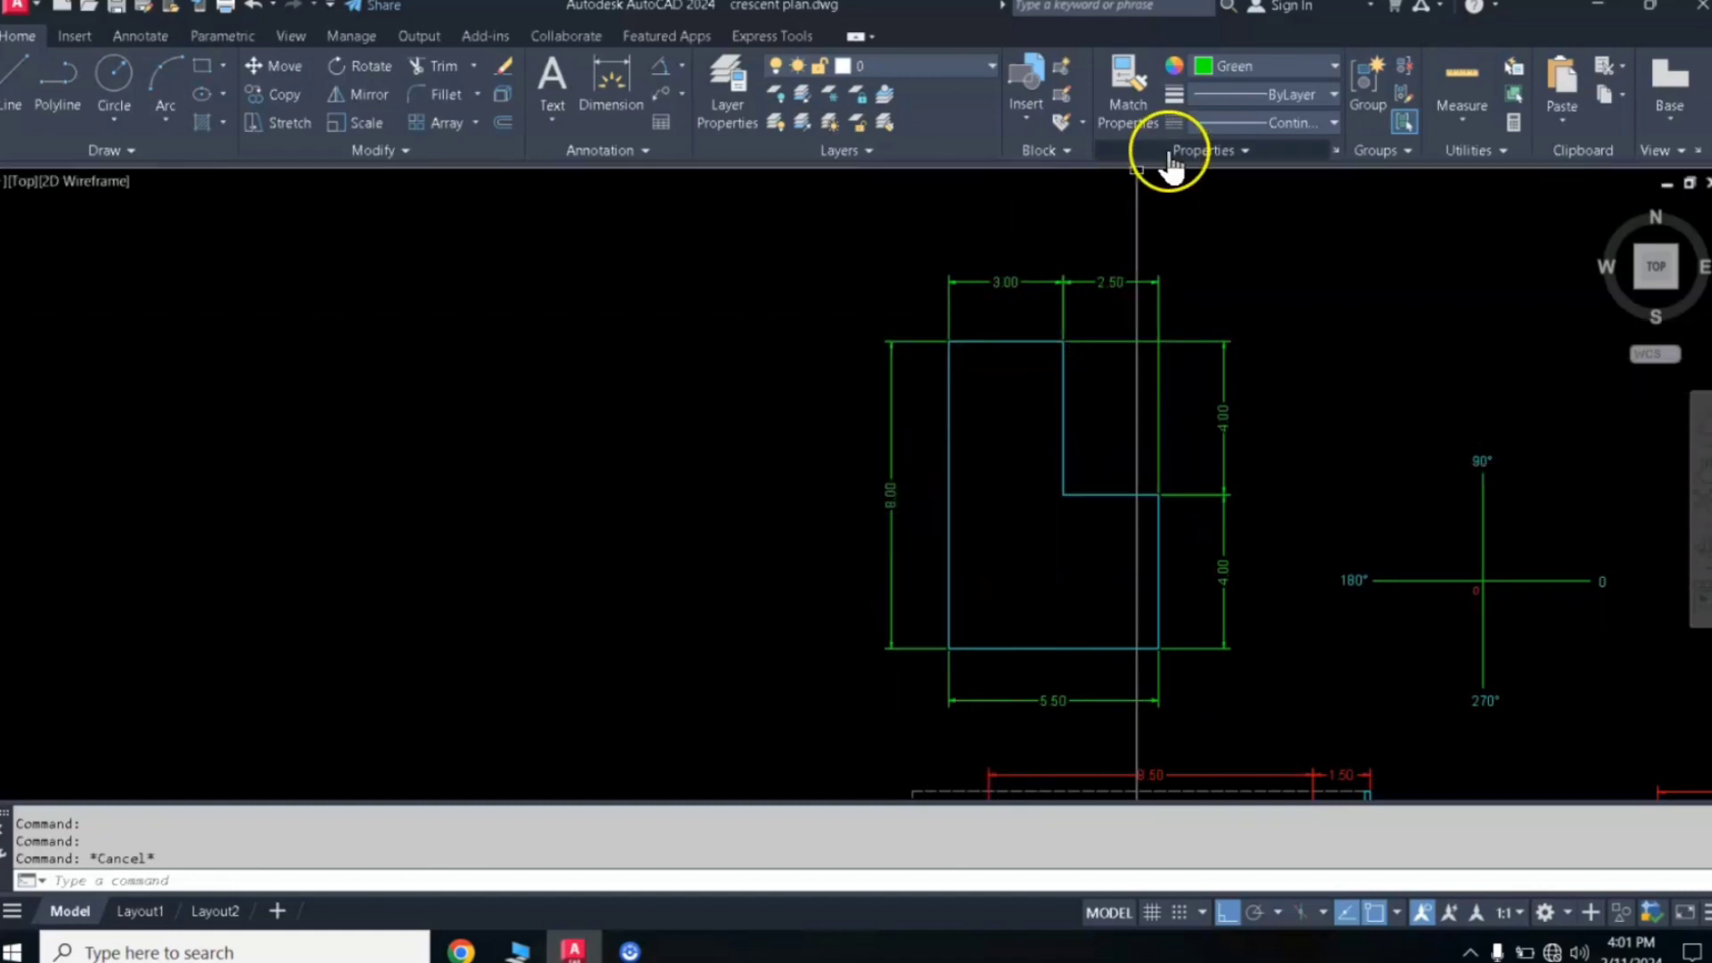
Step: Set the current colour to cyan and start a polyline with a 6-unit segment upward in the empty space left of the L-shaped outline
click(1256, 67)
click(1271, 286)
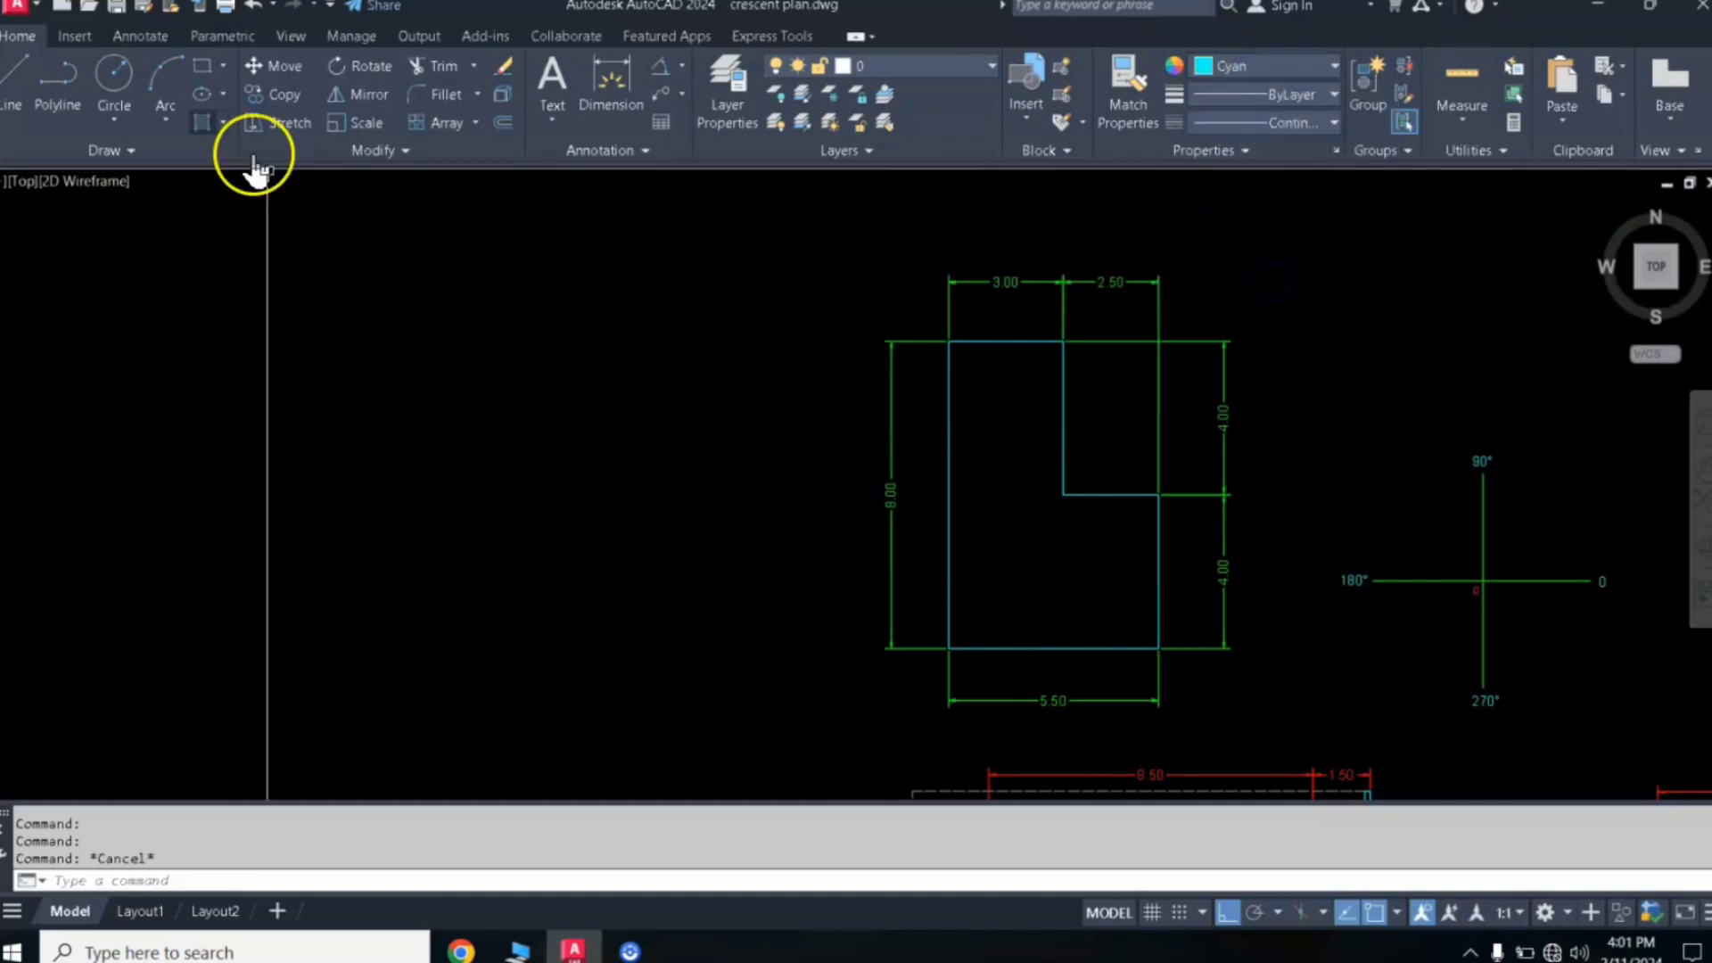
click(55, 89)
click(395, 702)
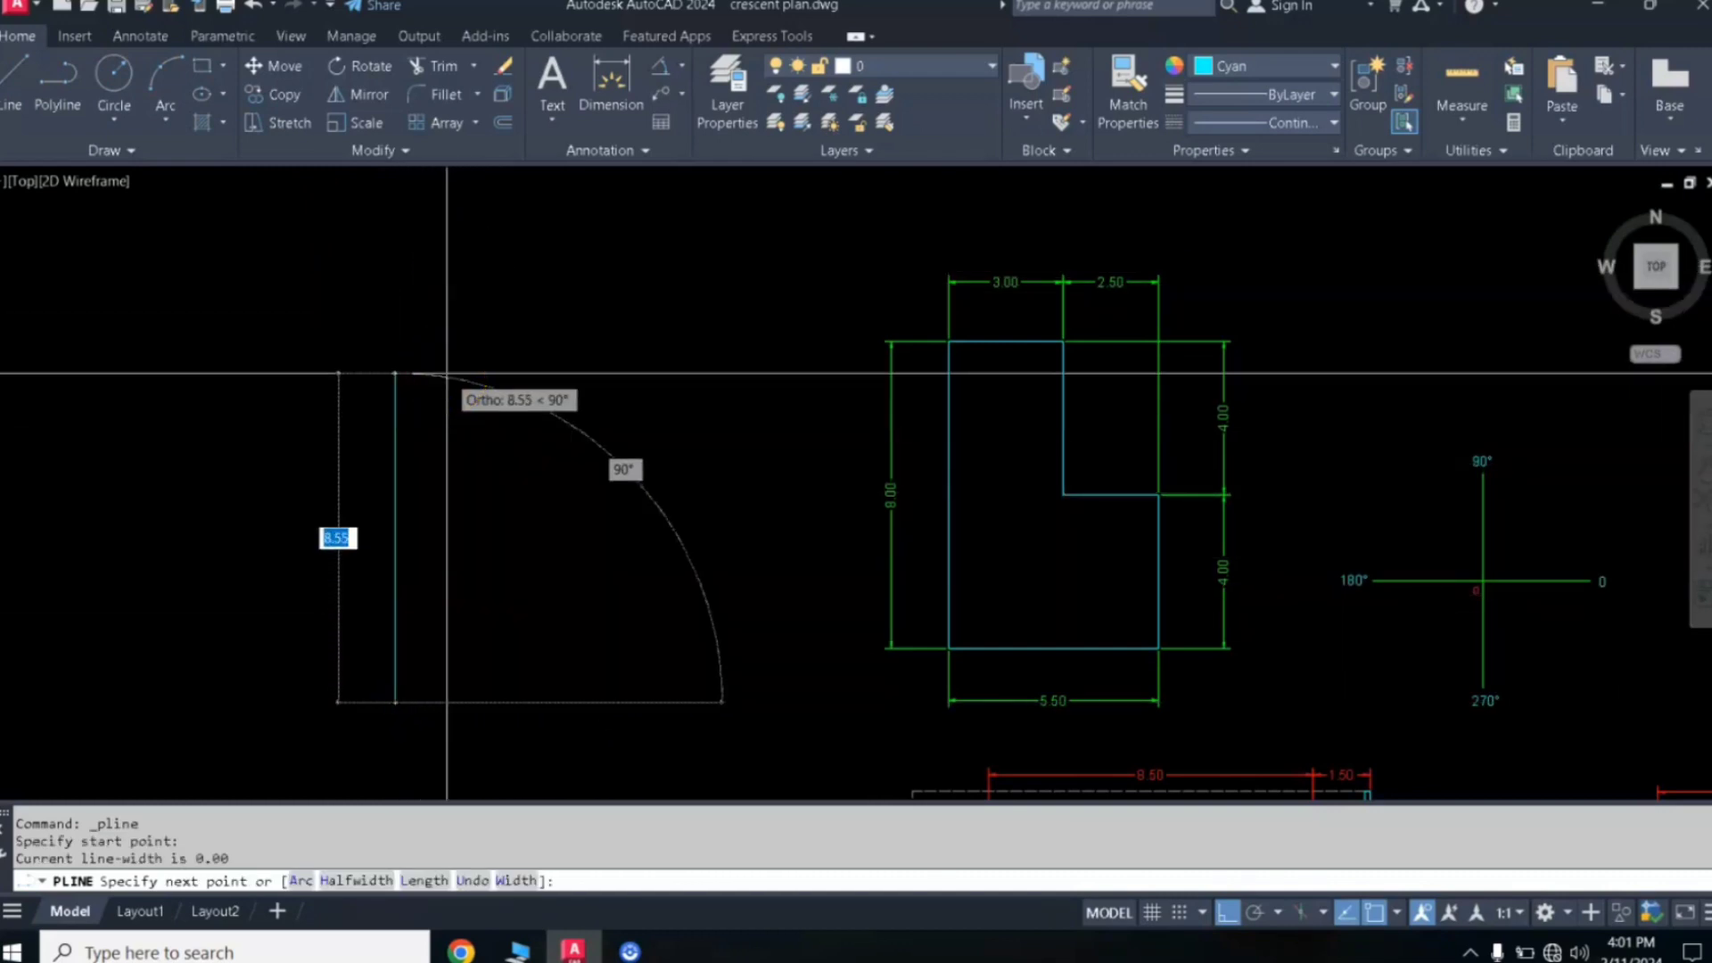
text(6)
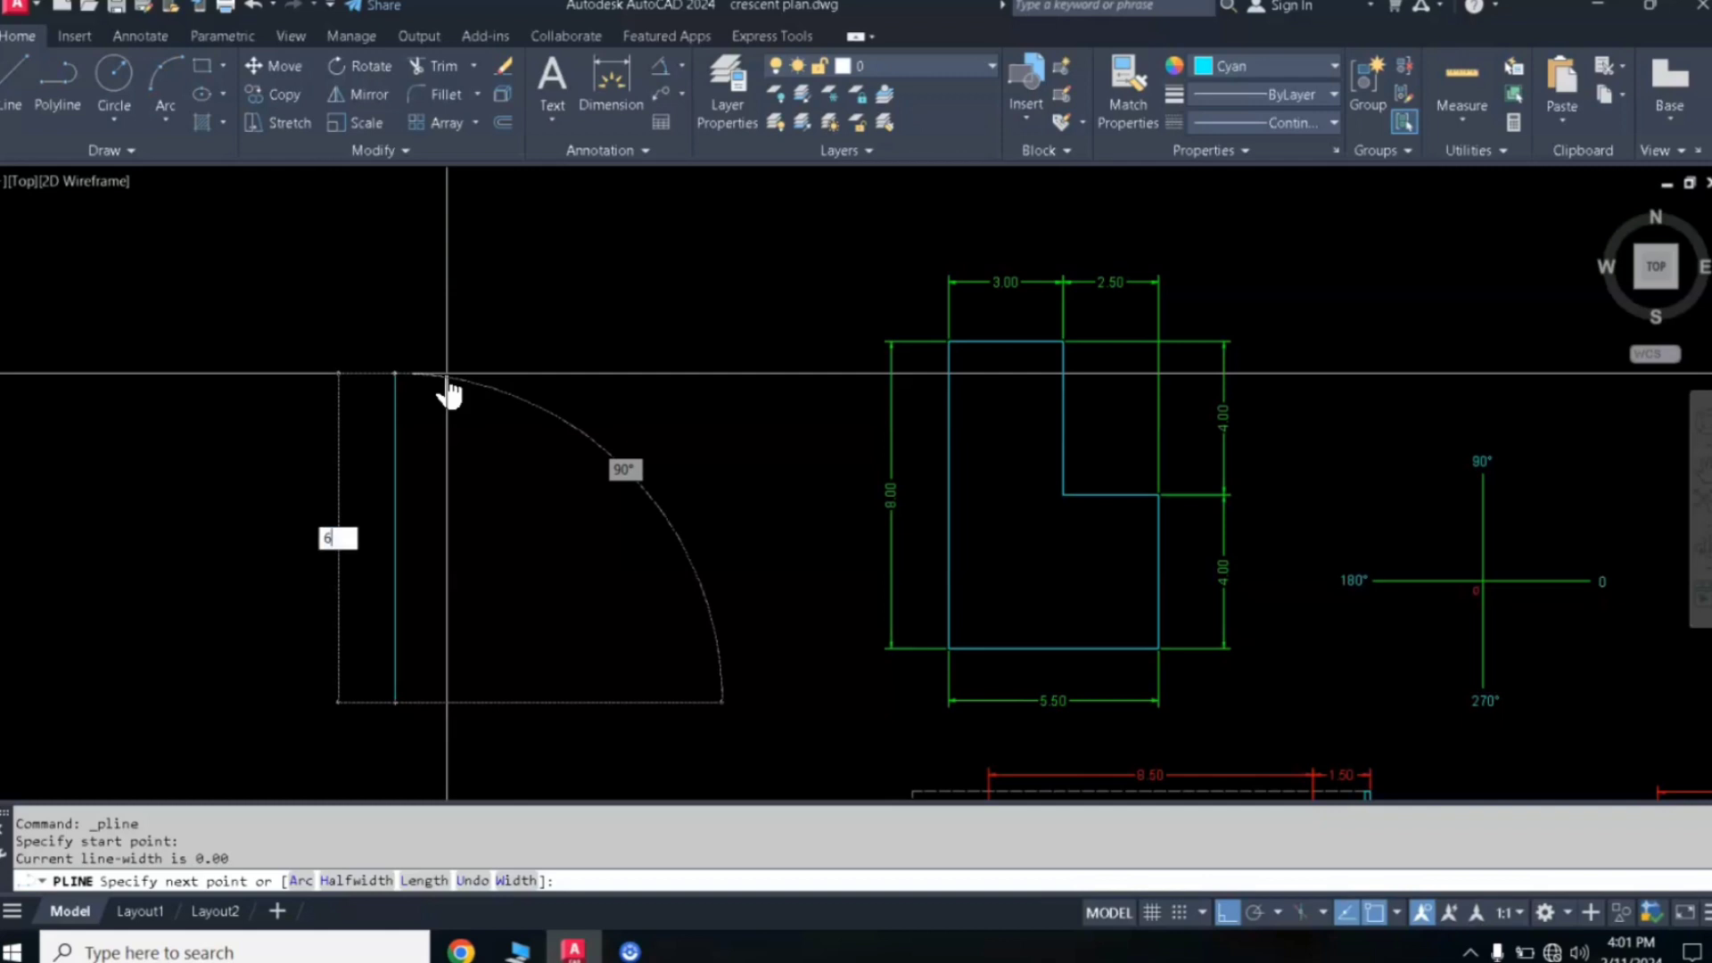
key(Return)
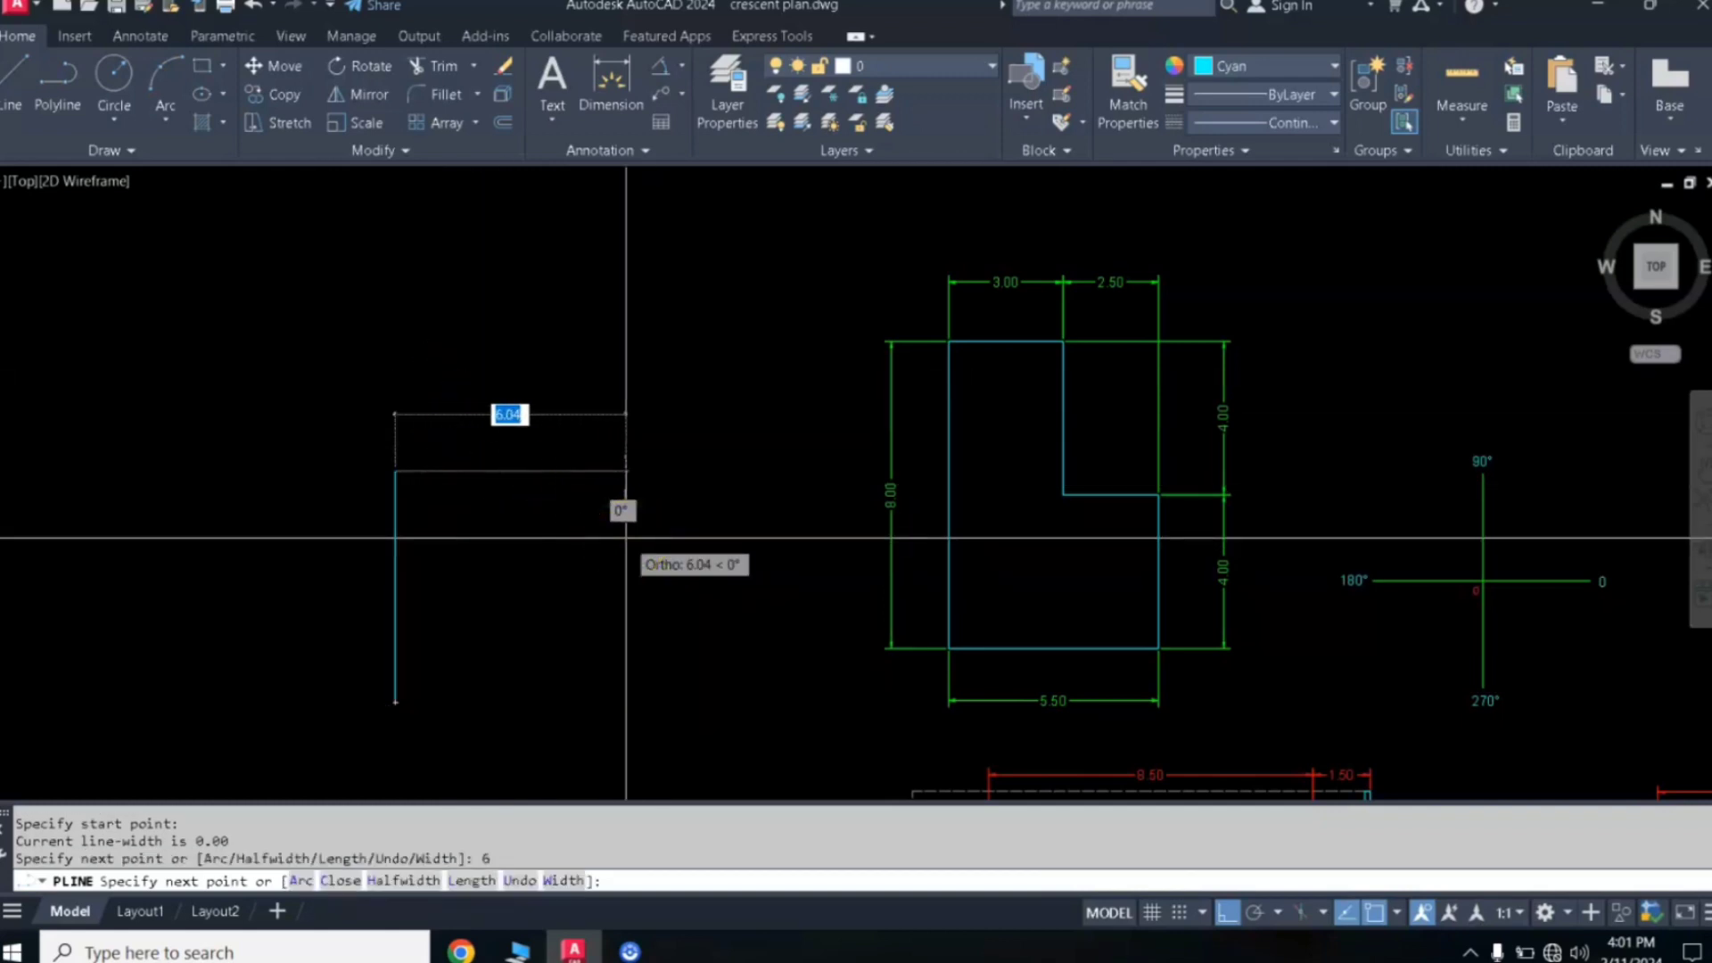
Step: Continue the polyline 3 units right, 2 down, 3.5 right and 4 down, and close it into an L shape
text(3)
key(Return)
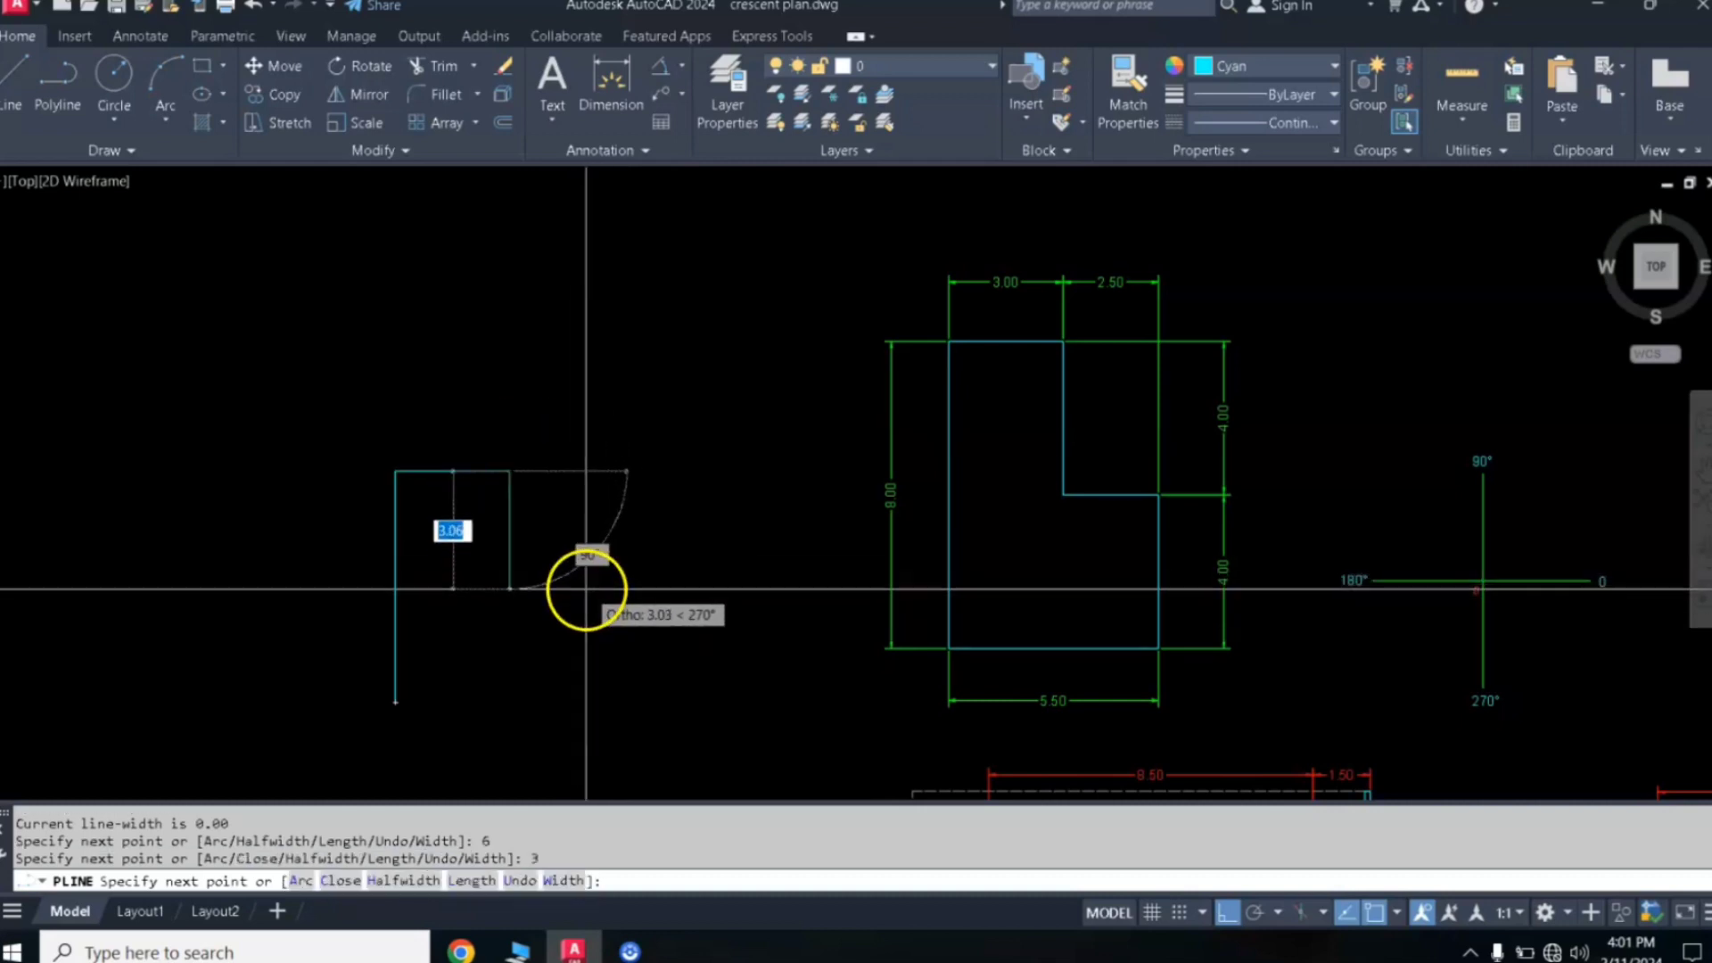
text(2)
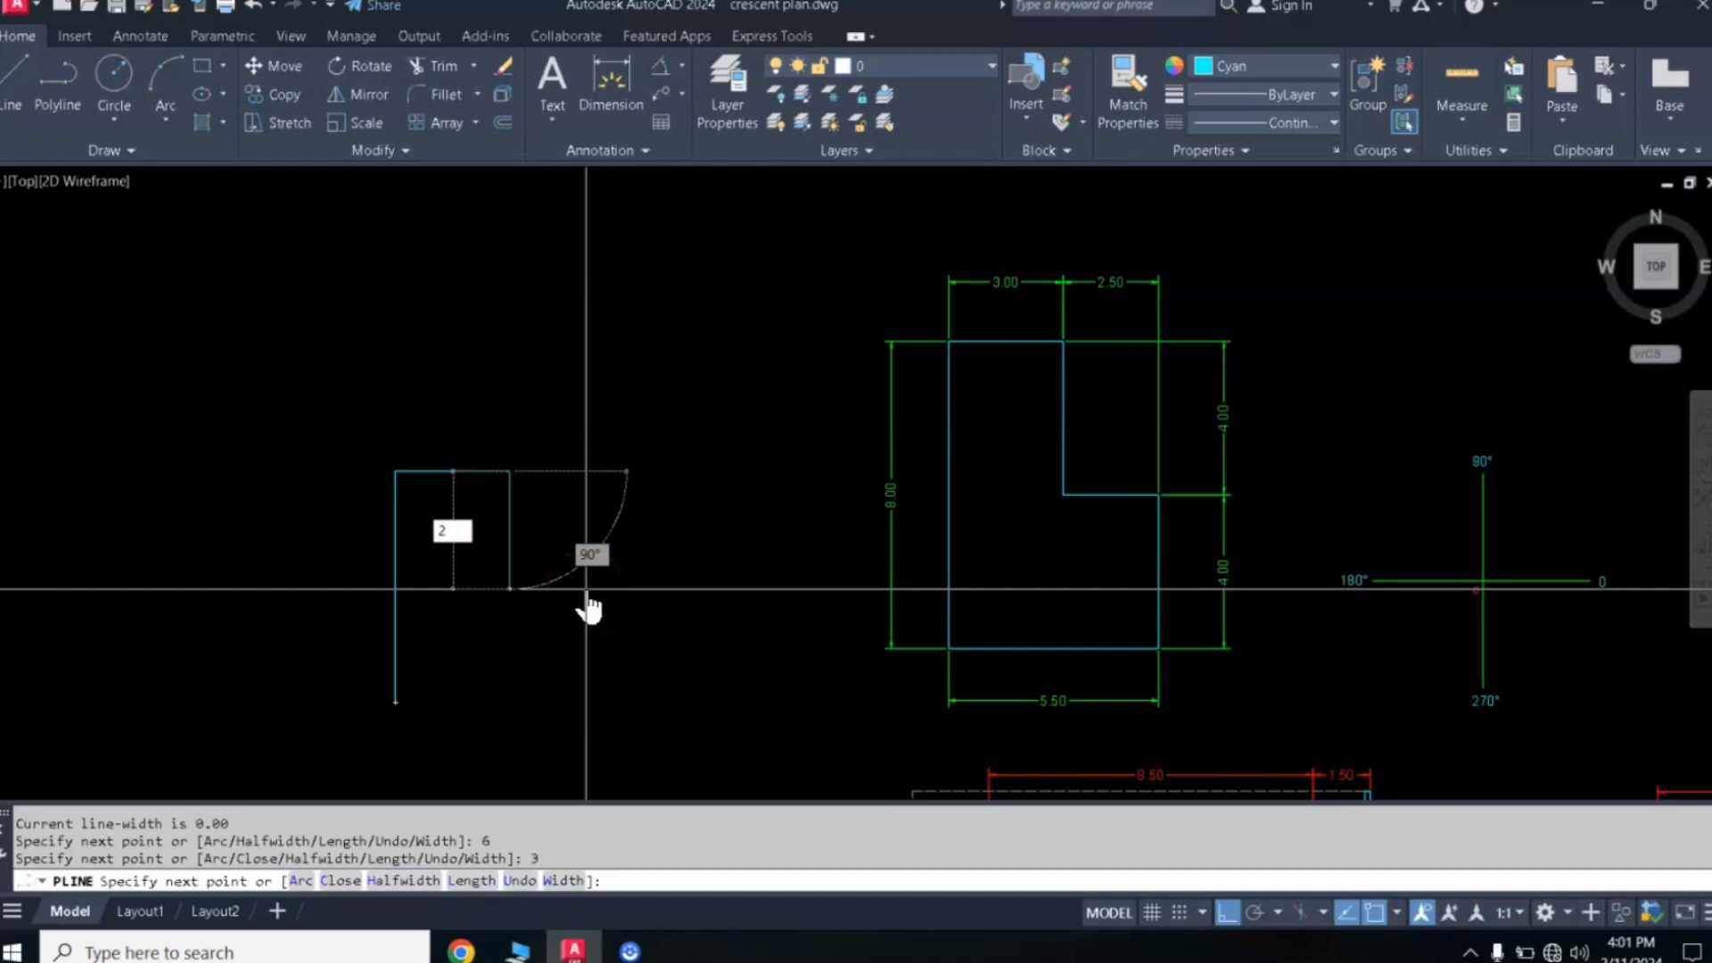
key(Return)
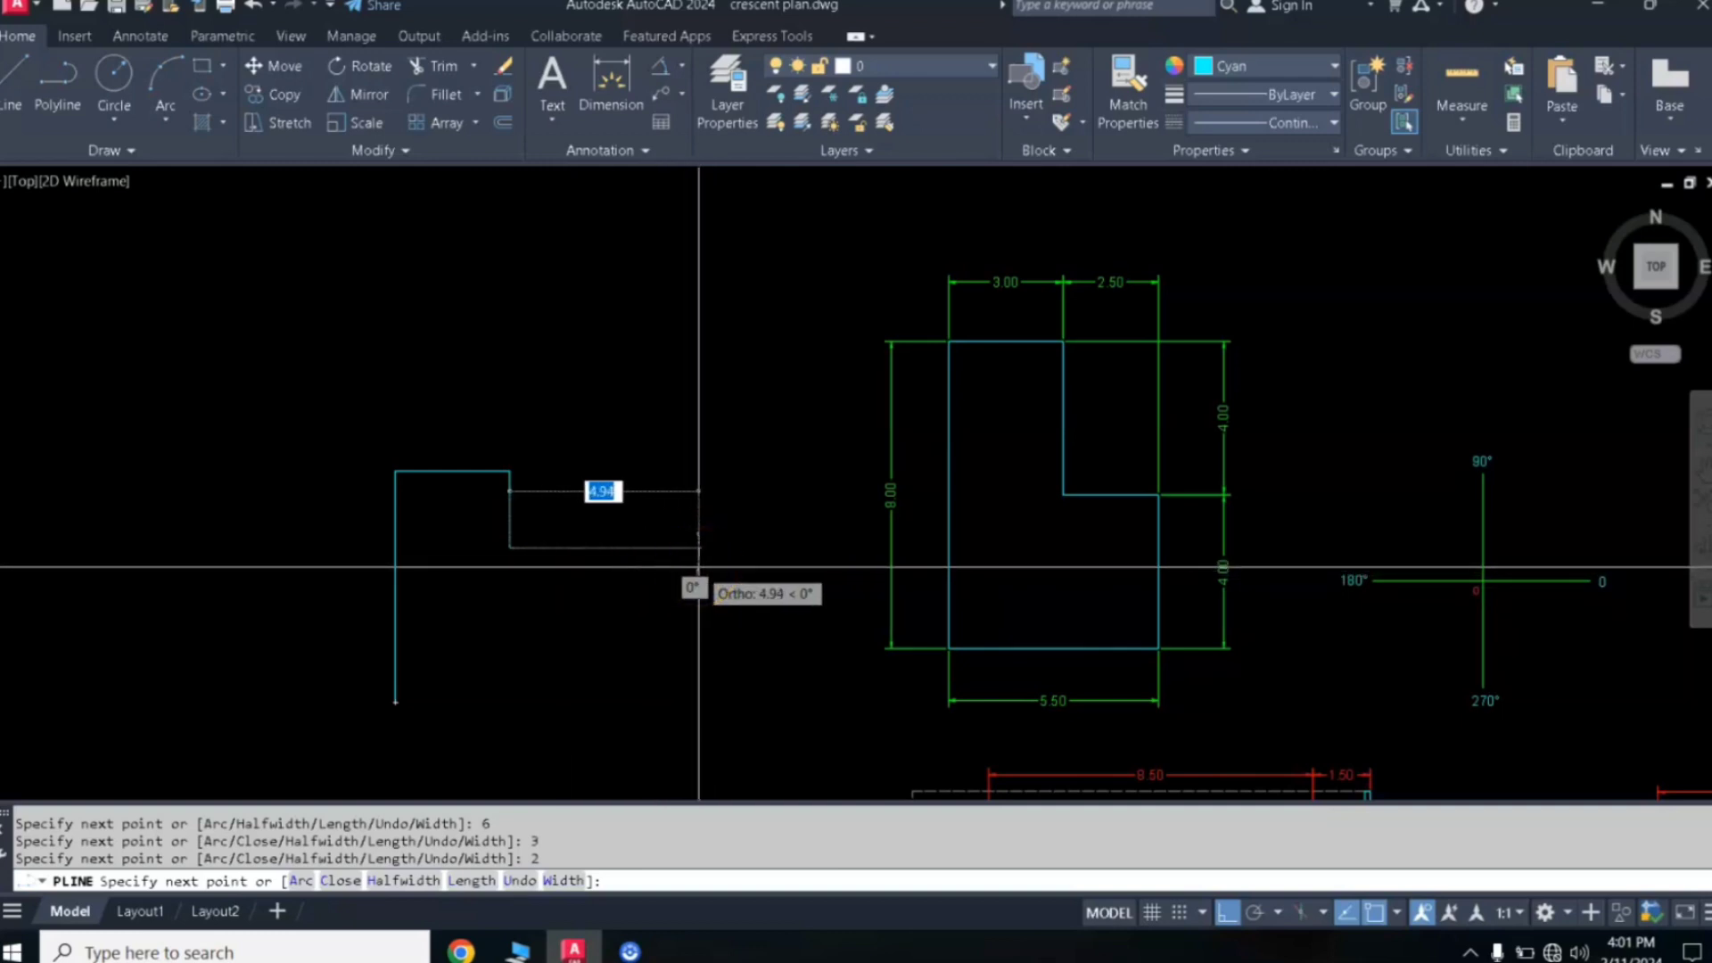
text(3.)
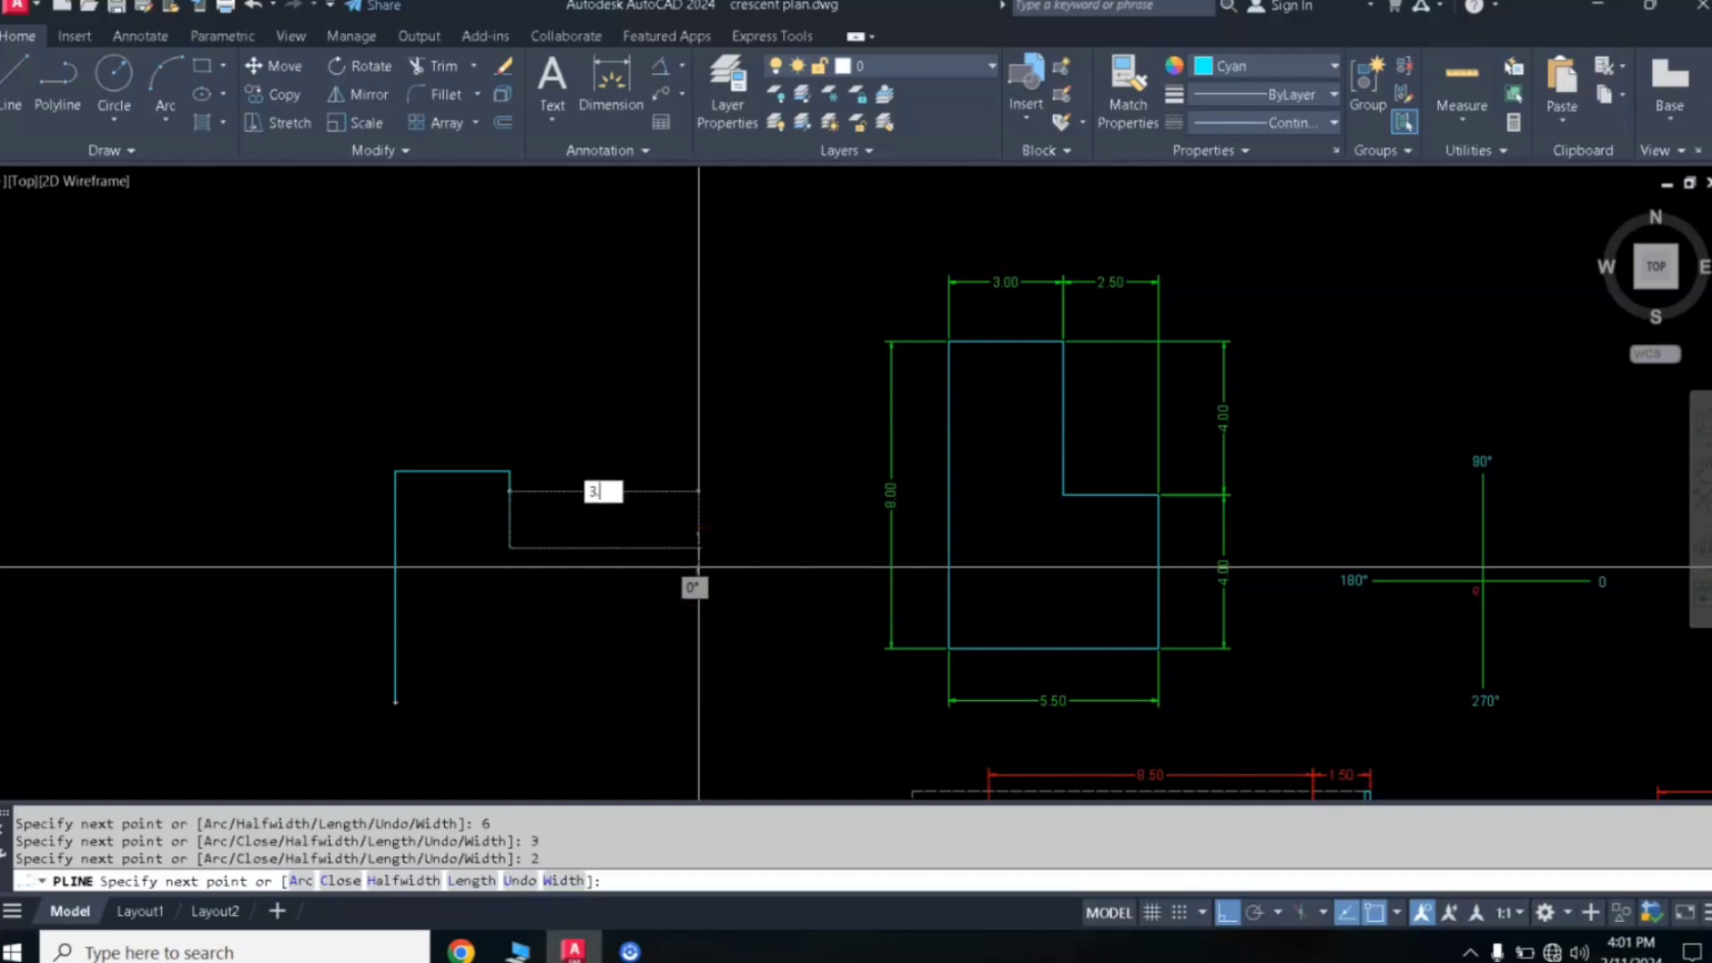
text(5)
key(Return)
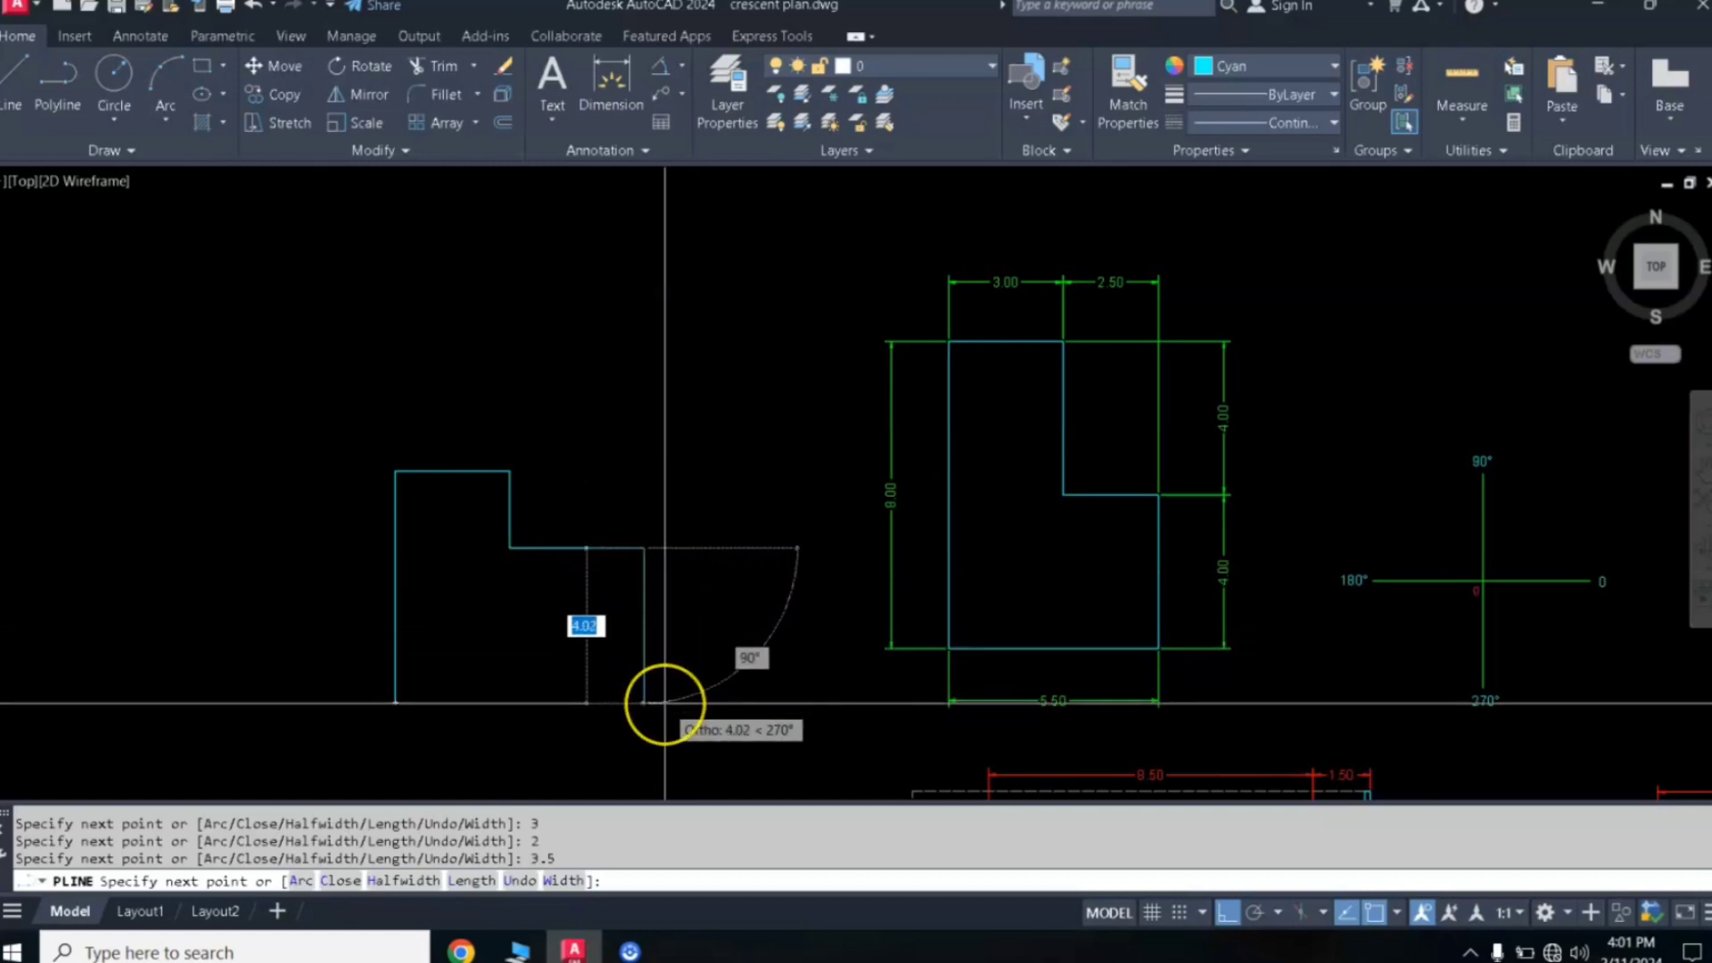
text(4)
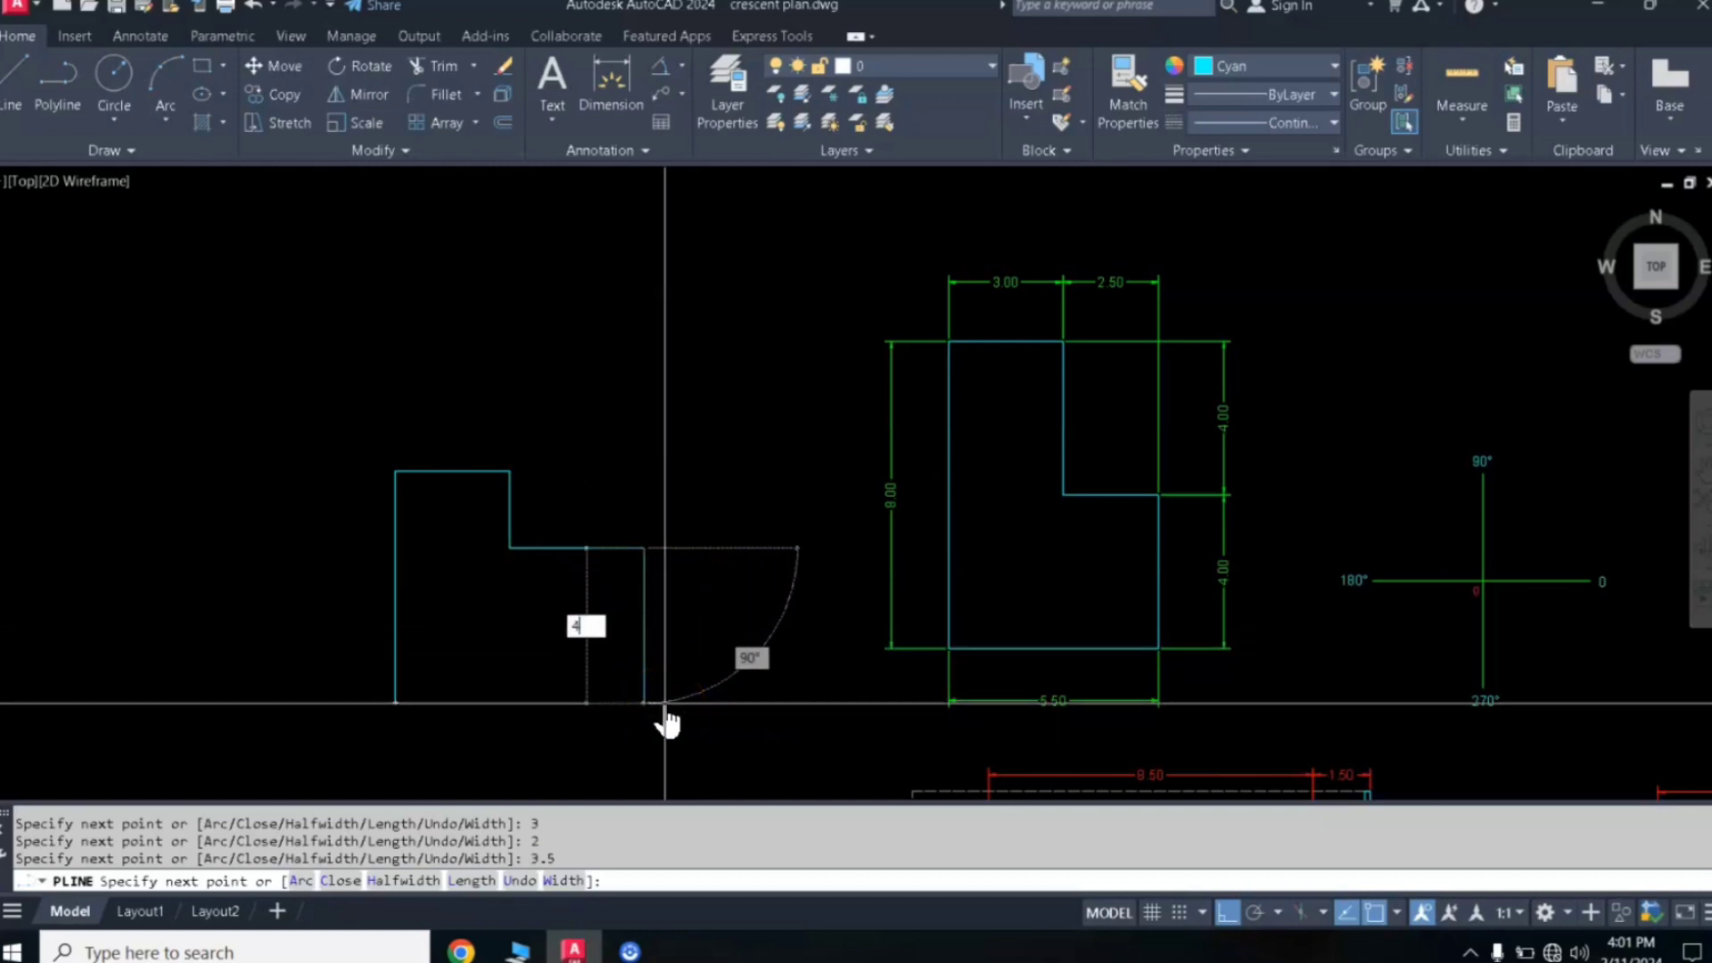
key(Return)
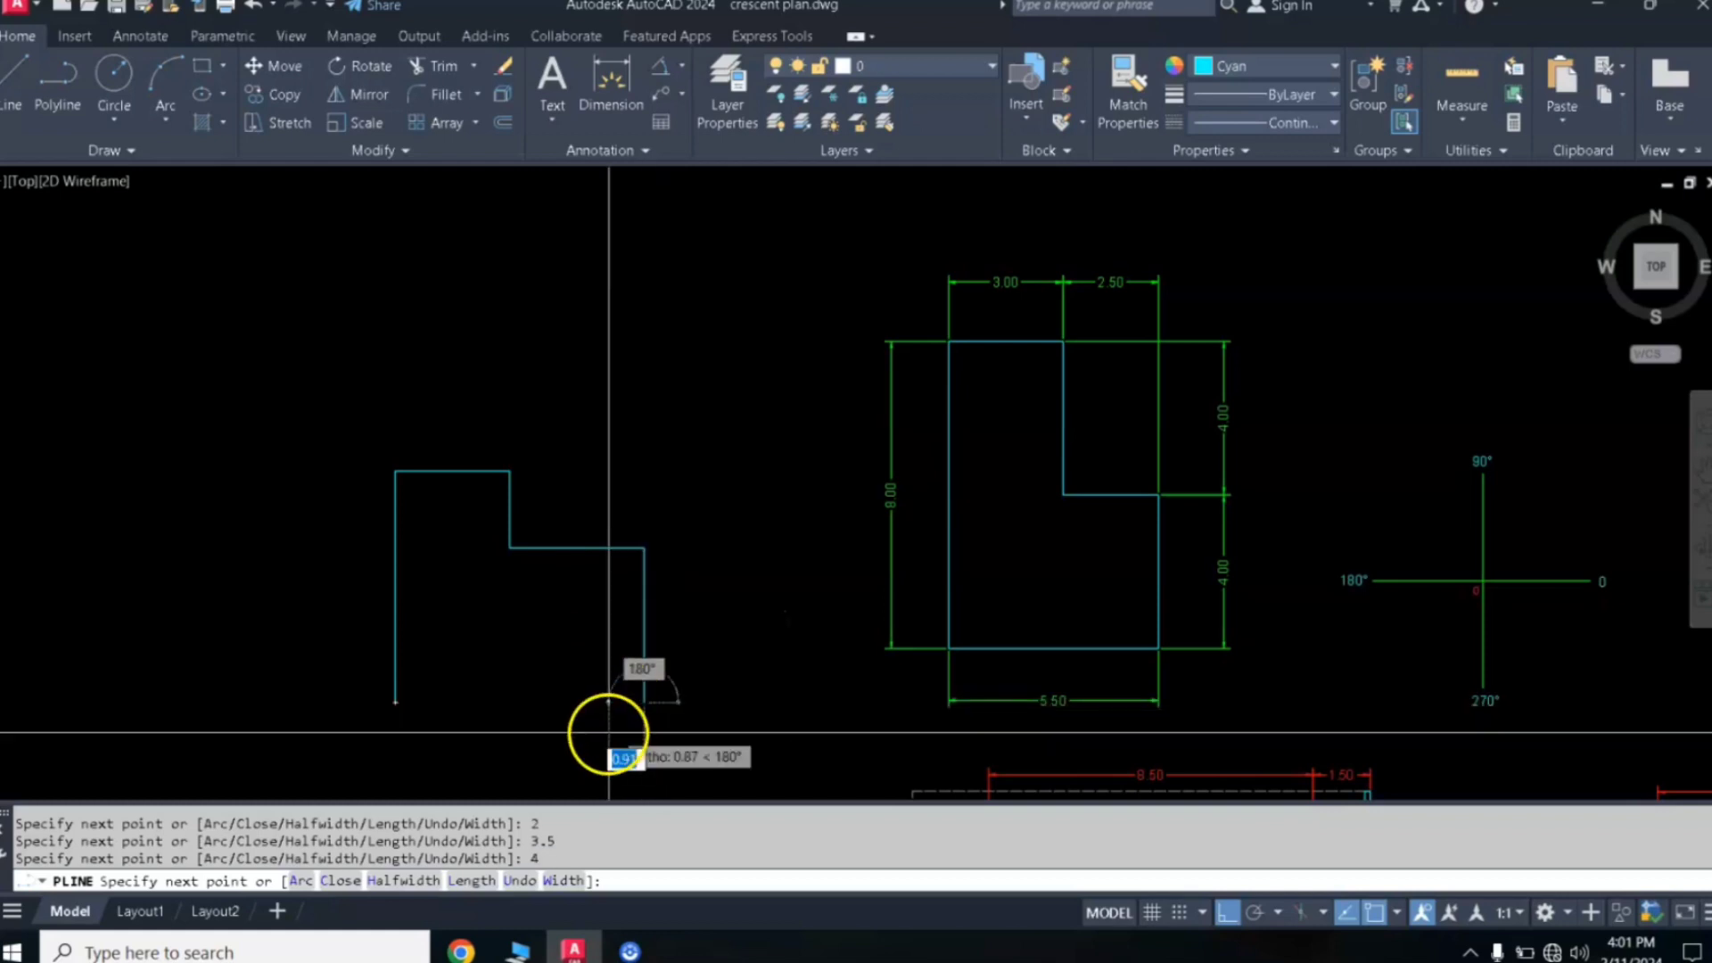
text(c)
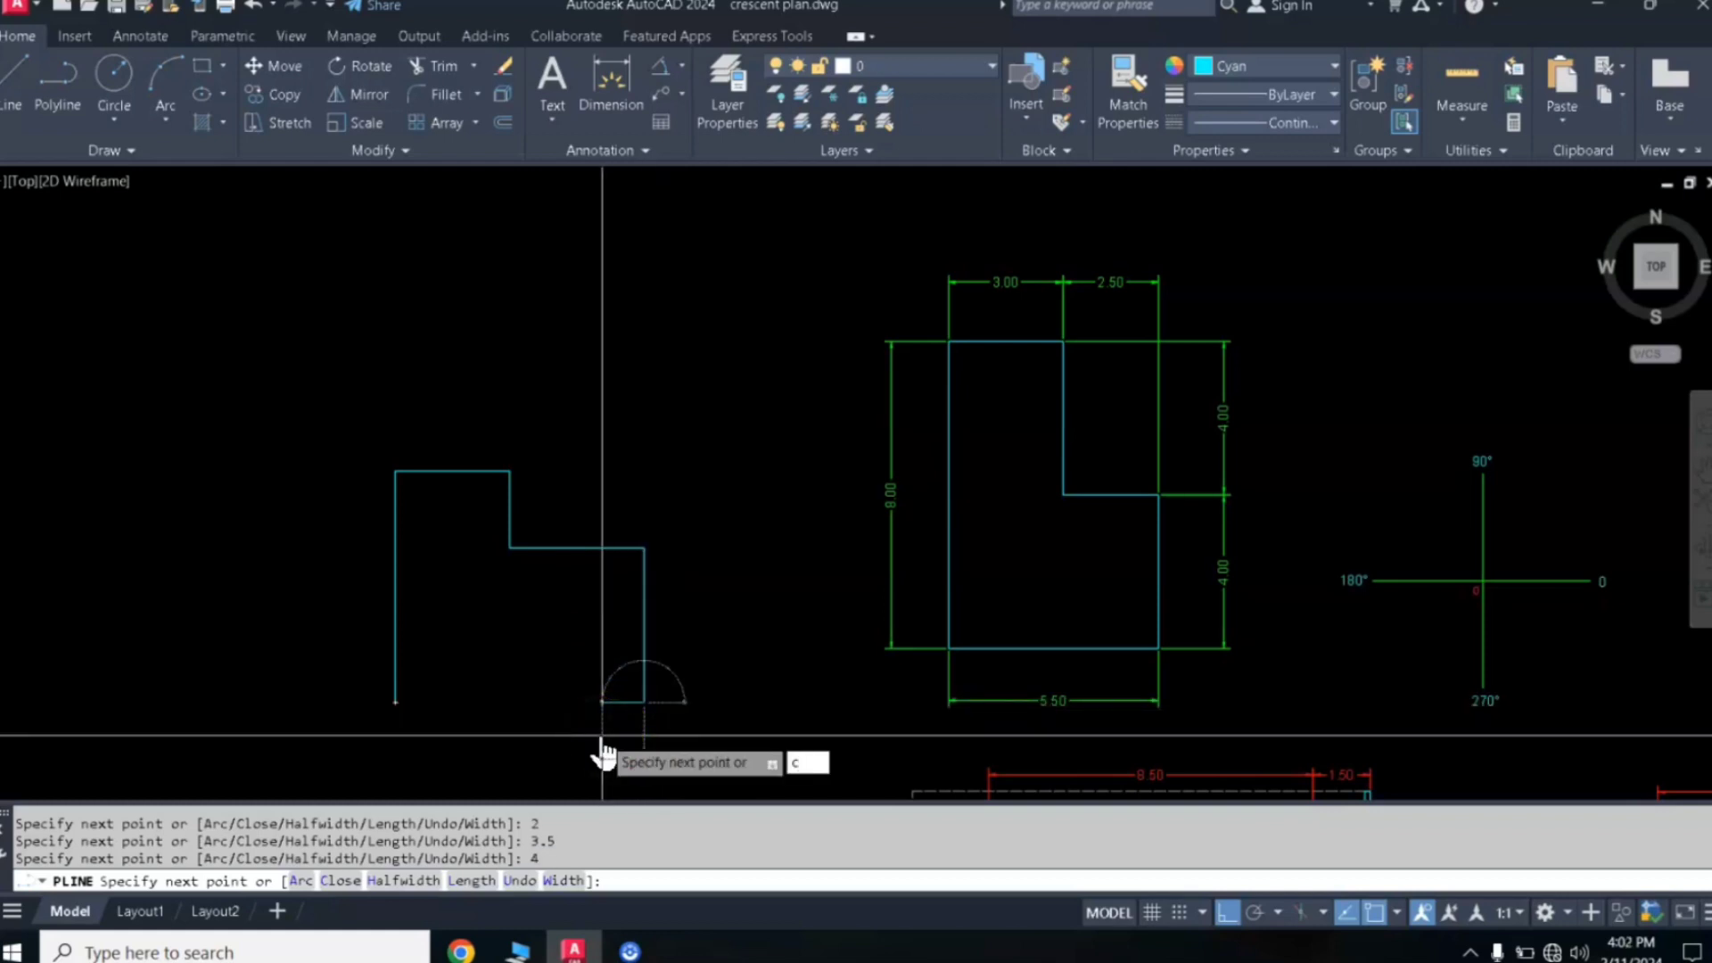
key(Return)
Step: Compare how the new polyline and the left edge of the line-drawn outline are selected, clearing each selection
click(558, 547)
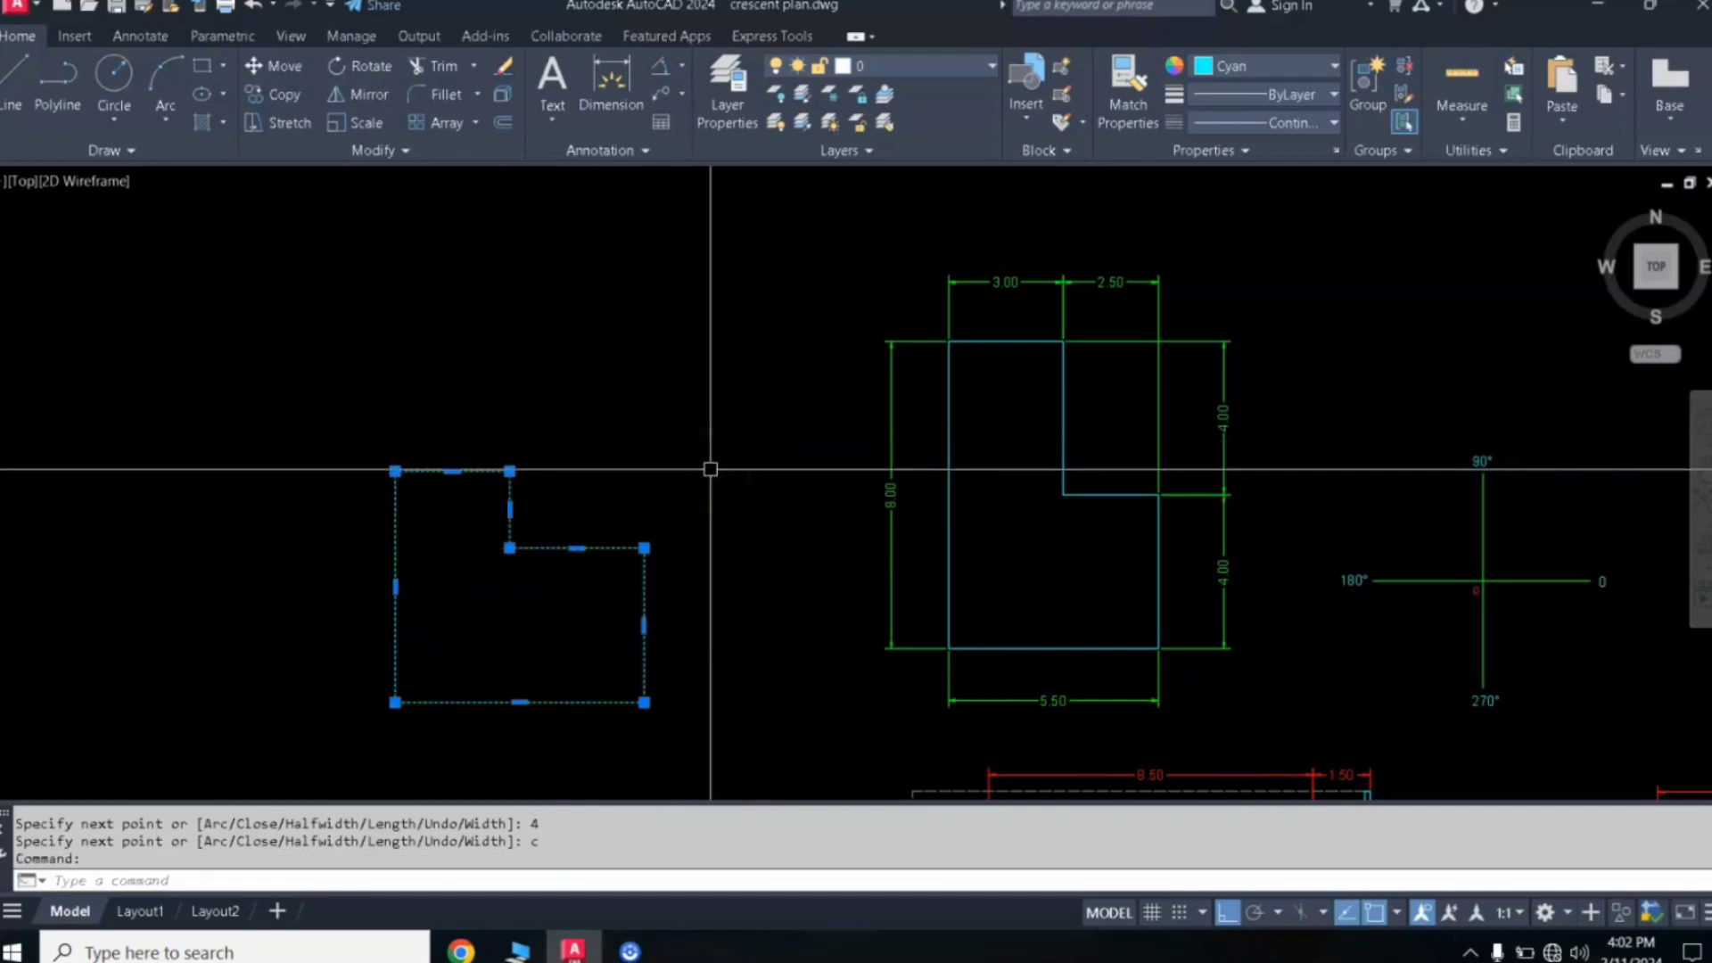
key(Escape)
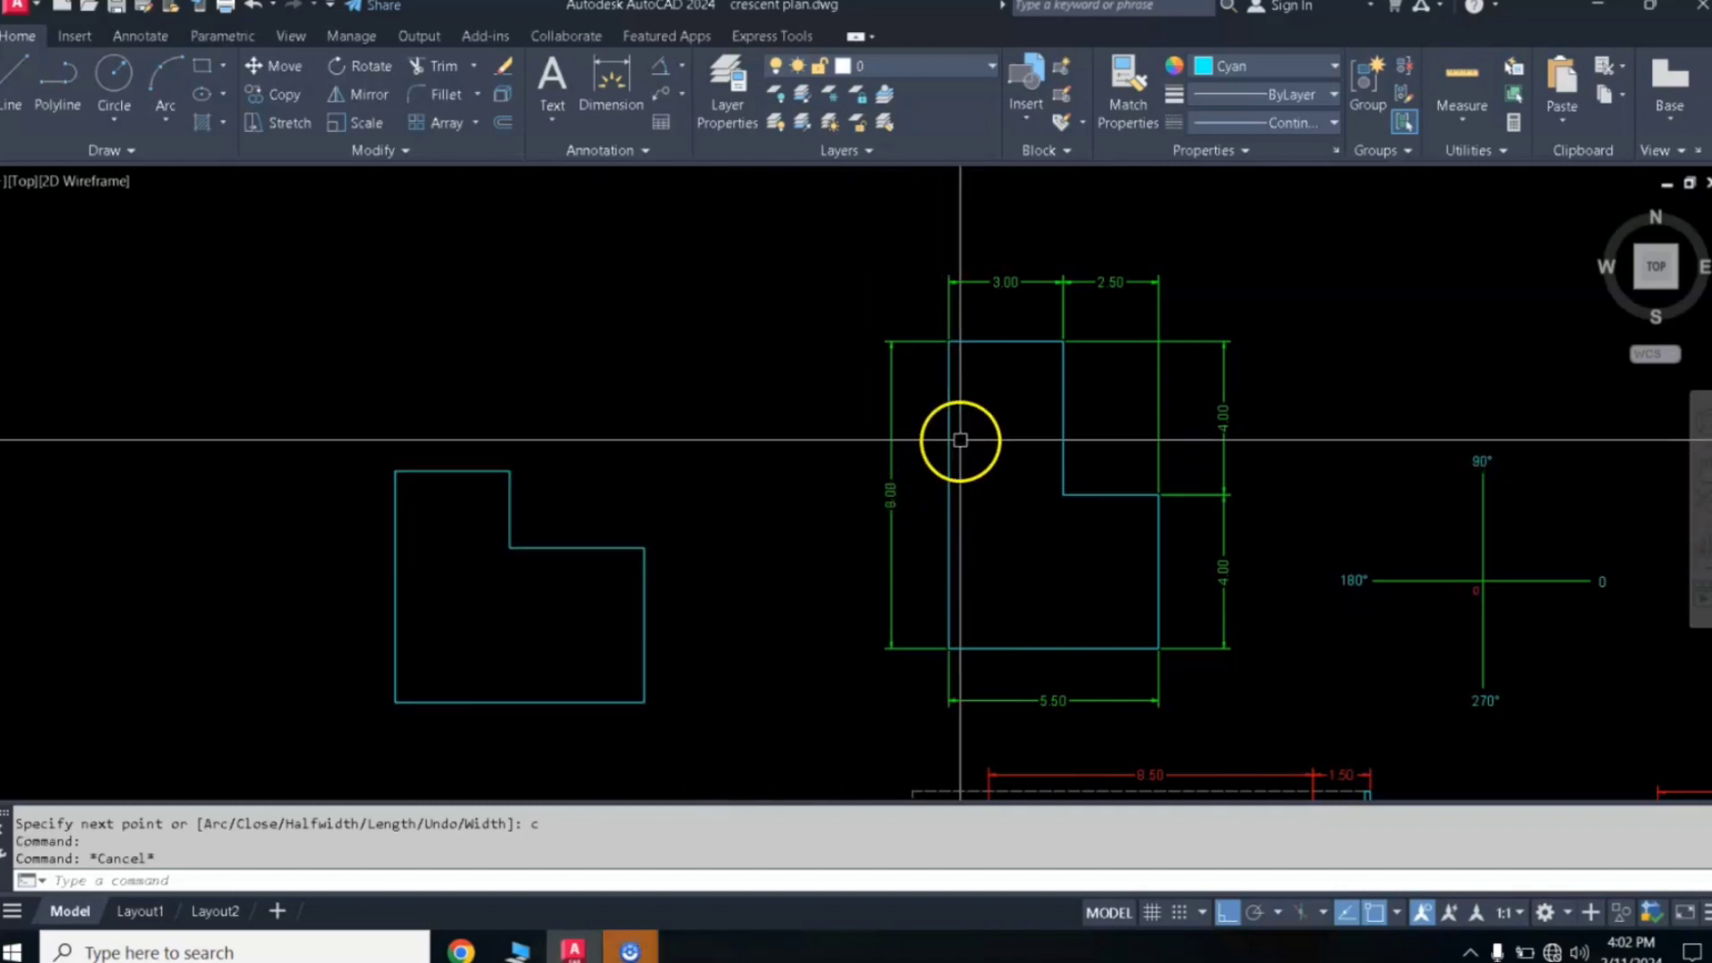
click(949, 430)
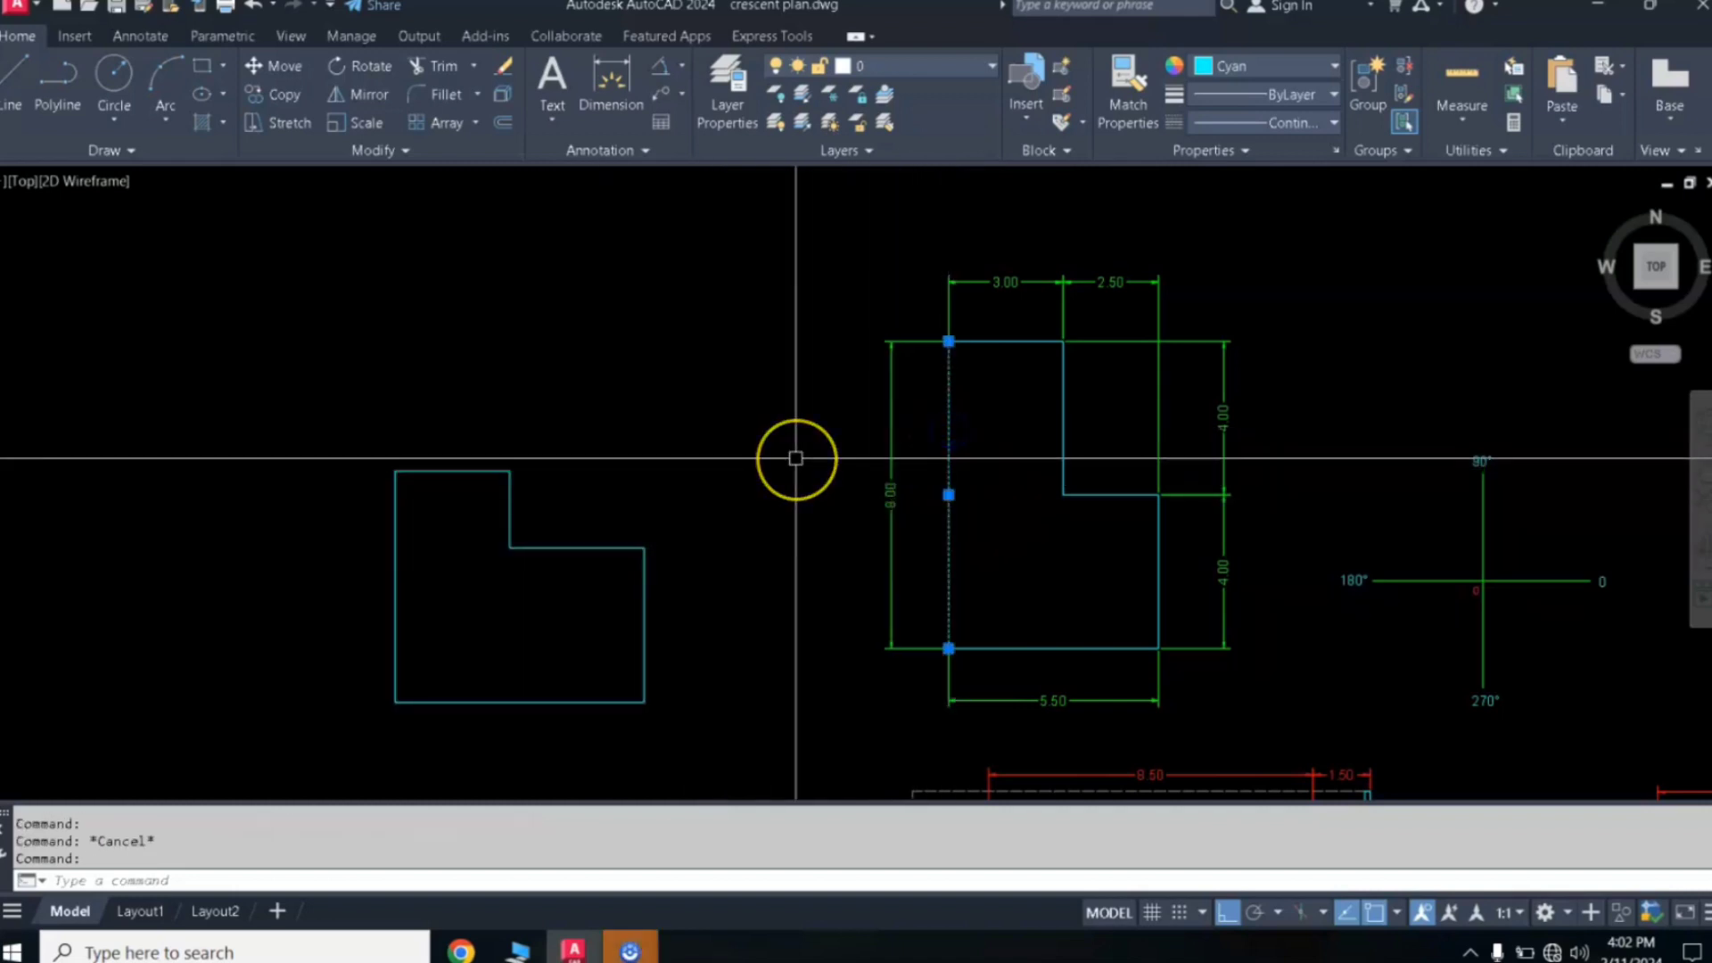
key(Escape)
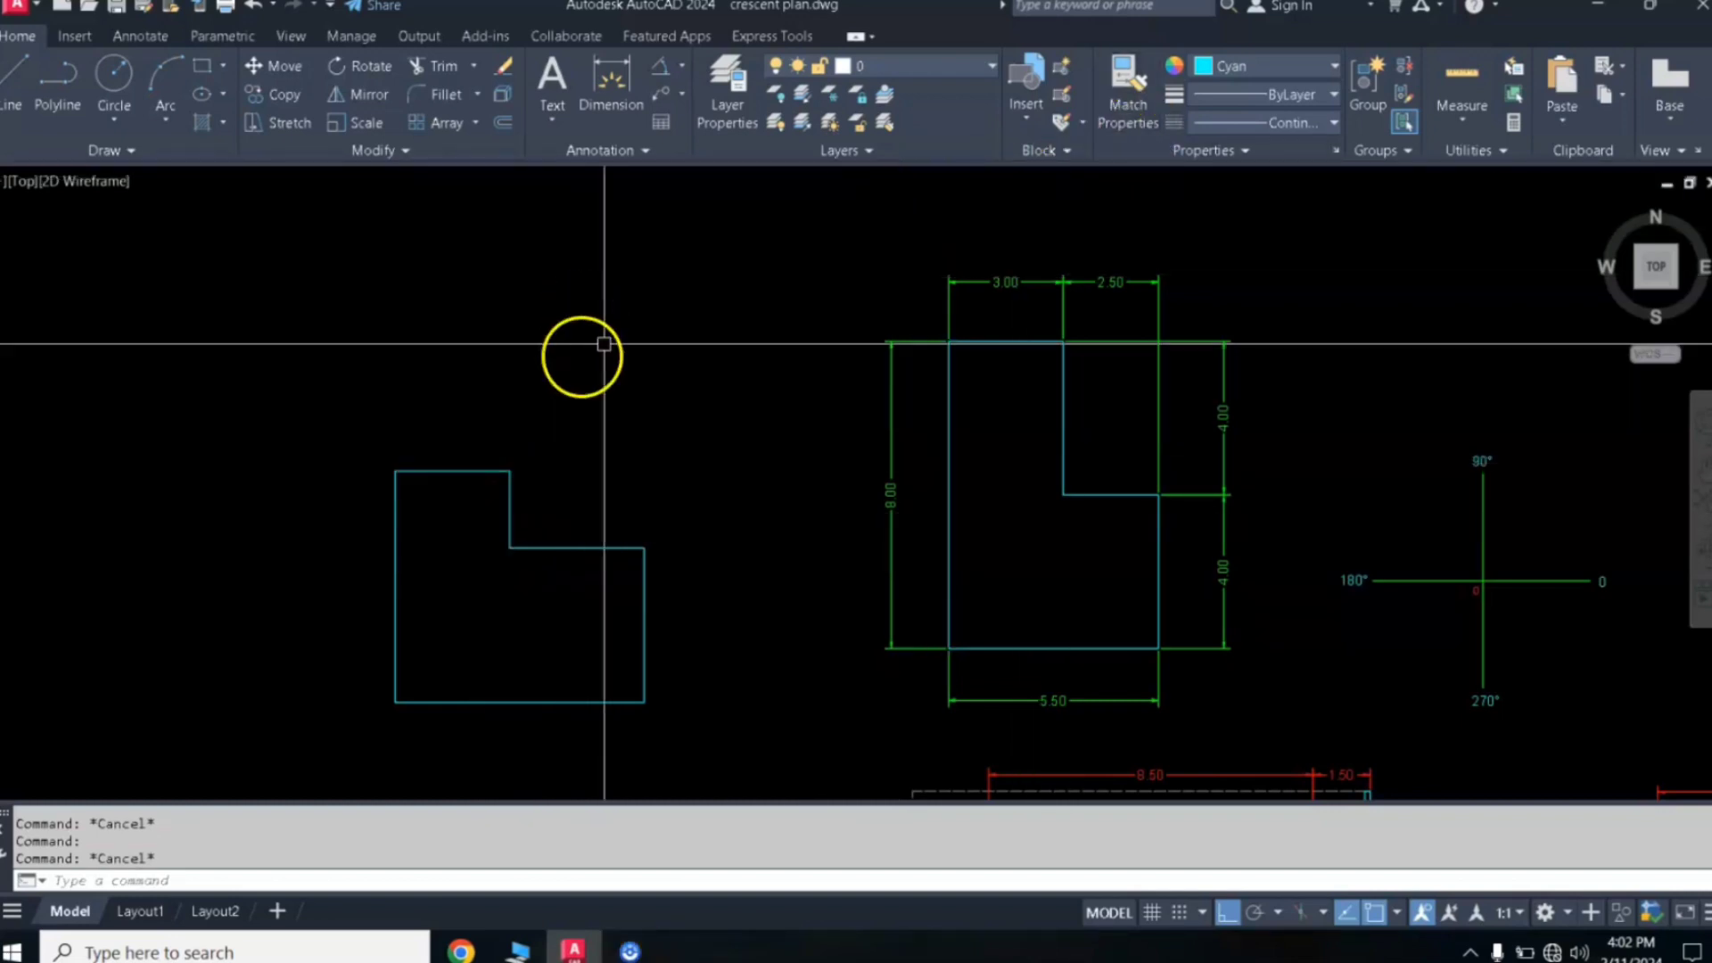
Step: Set the current colour to magenta and add quick dimensions (QDIM) above the polyline's two upper horizontal segments
click(1235, 65)
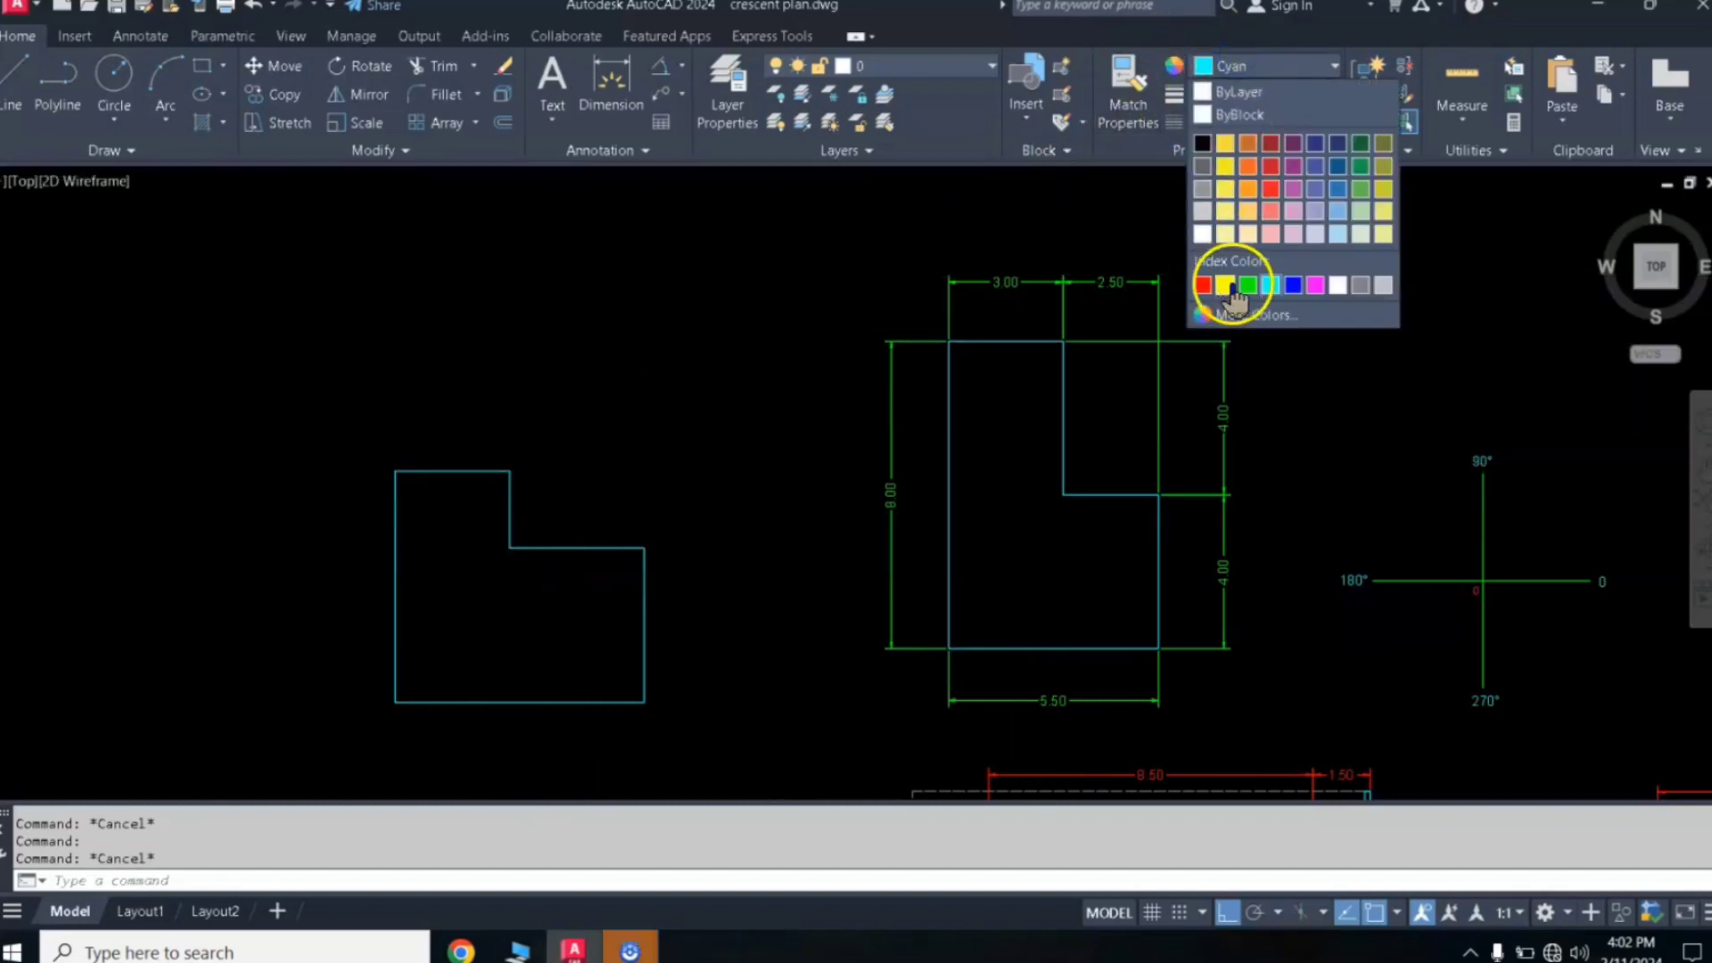
click(1315, 285)
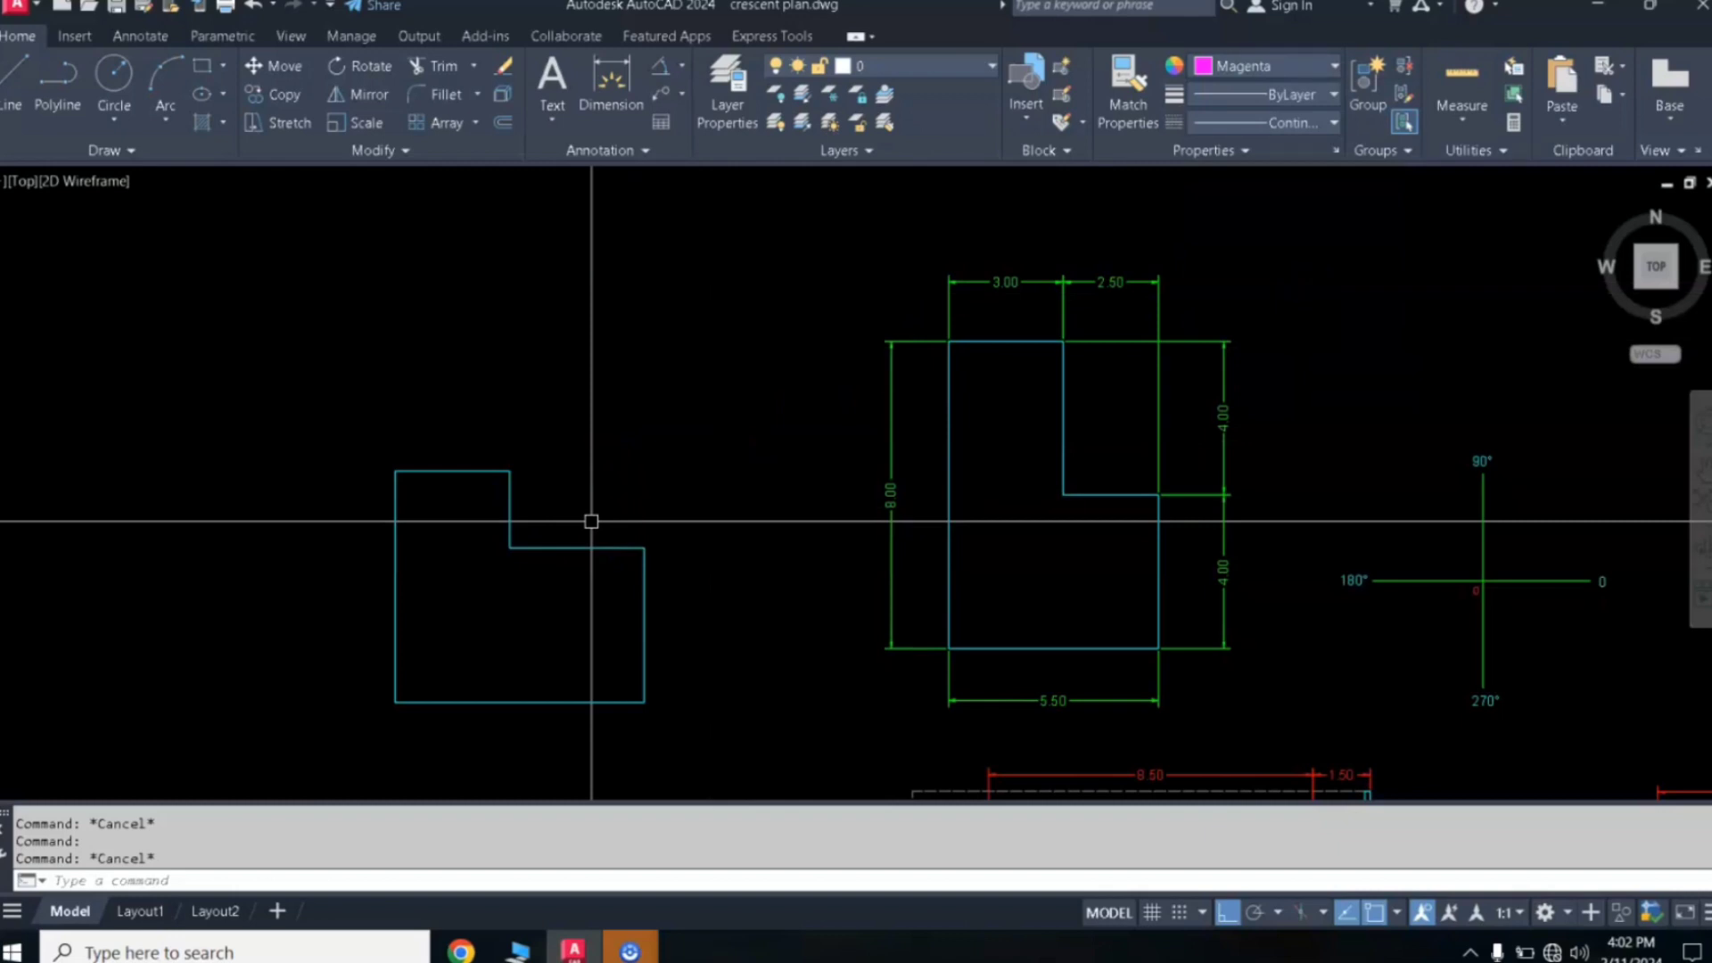
text(qd)
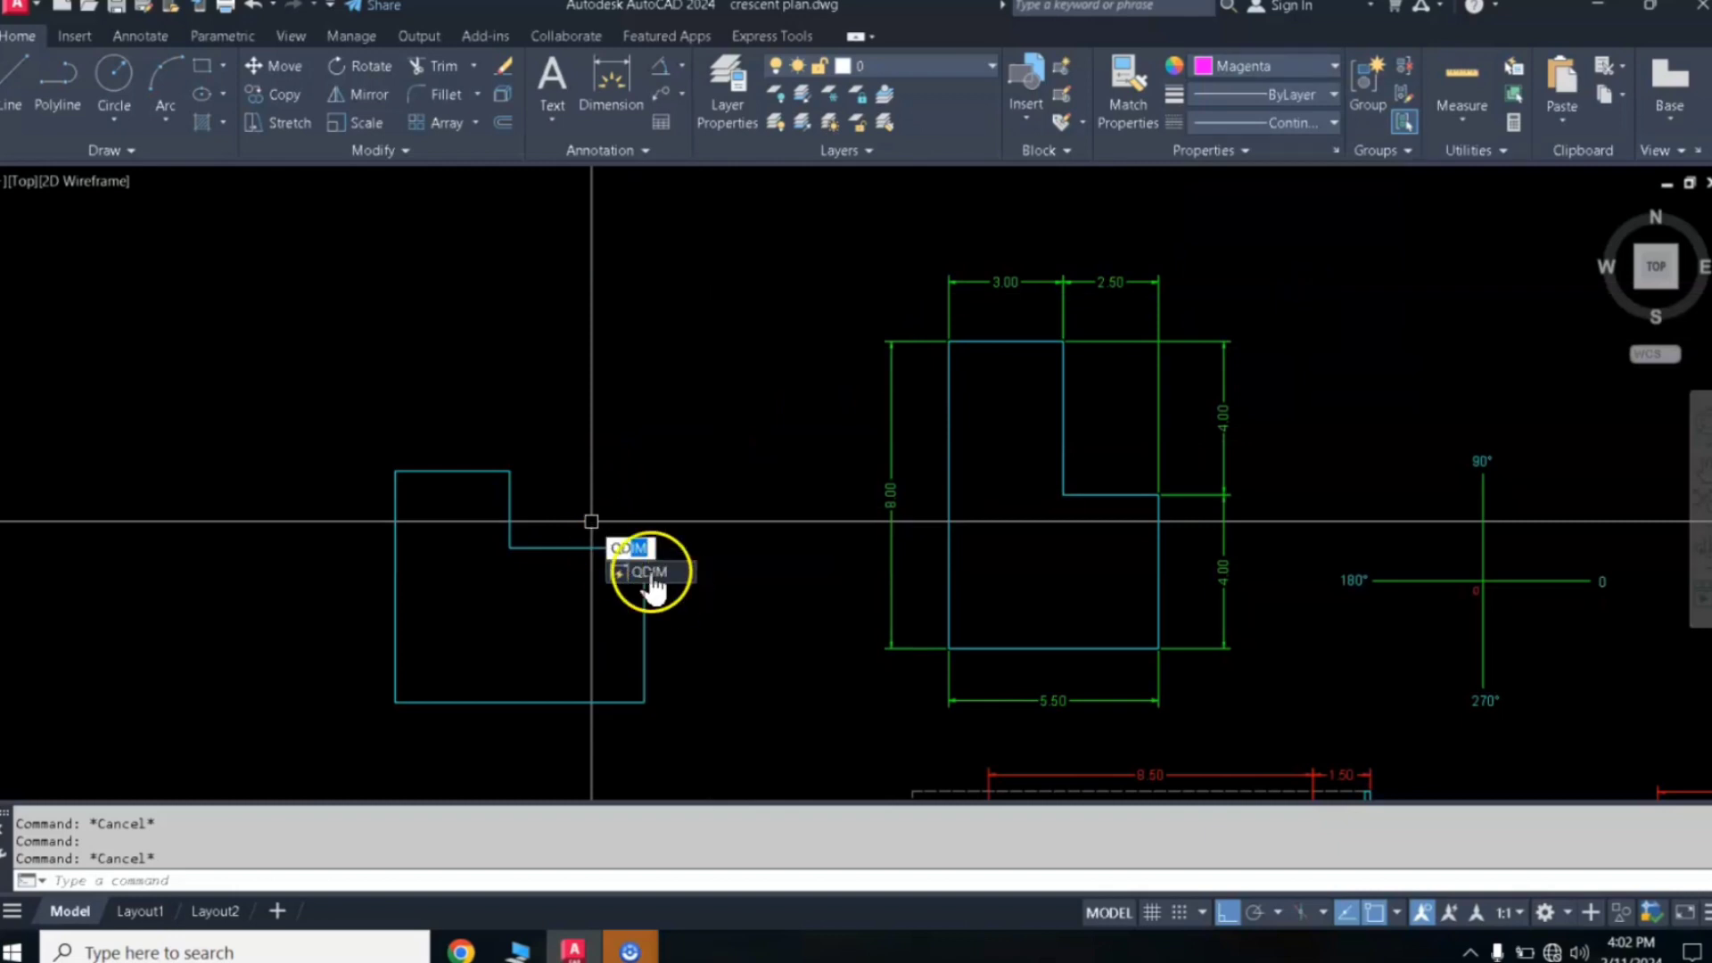
click(651, 580)
click(482, 473)
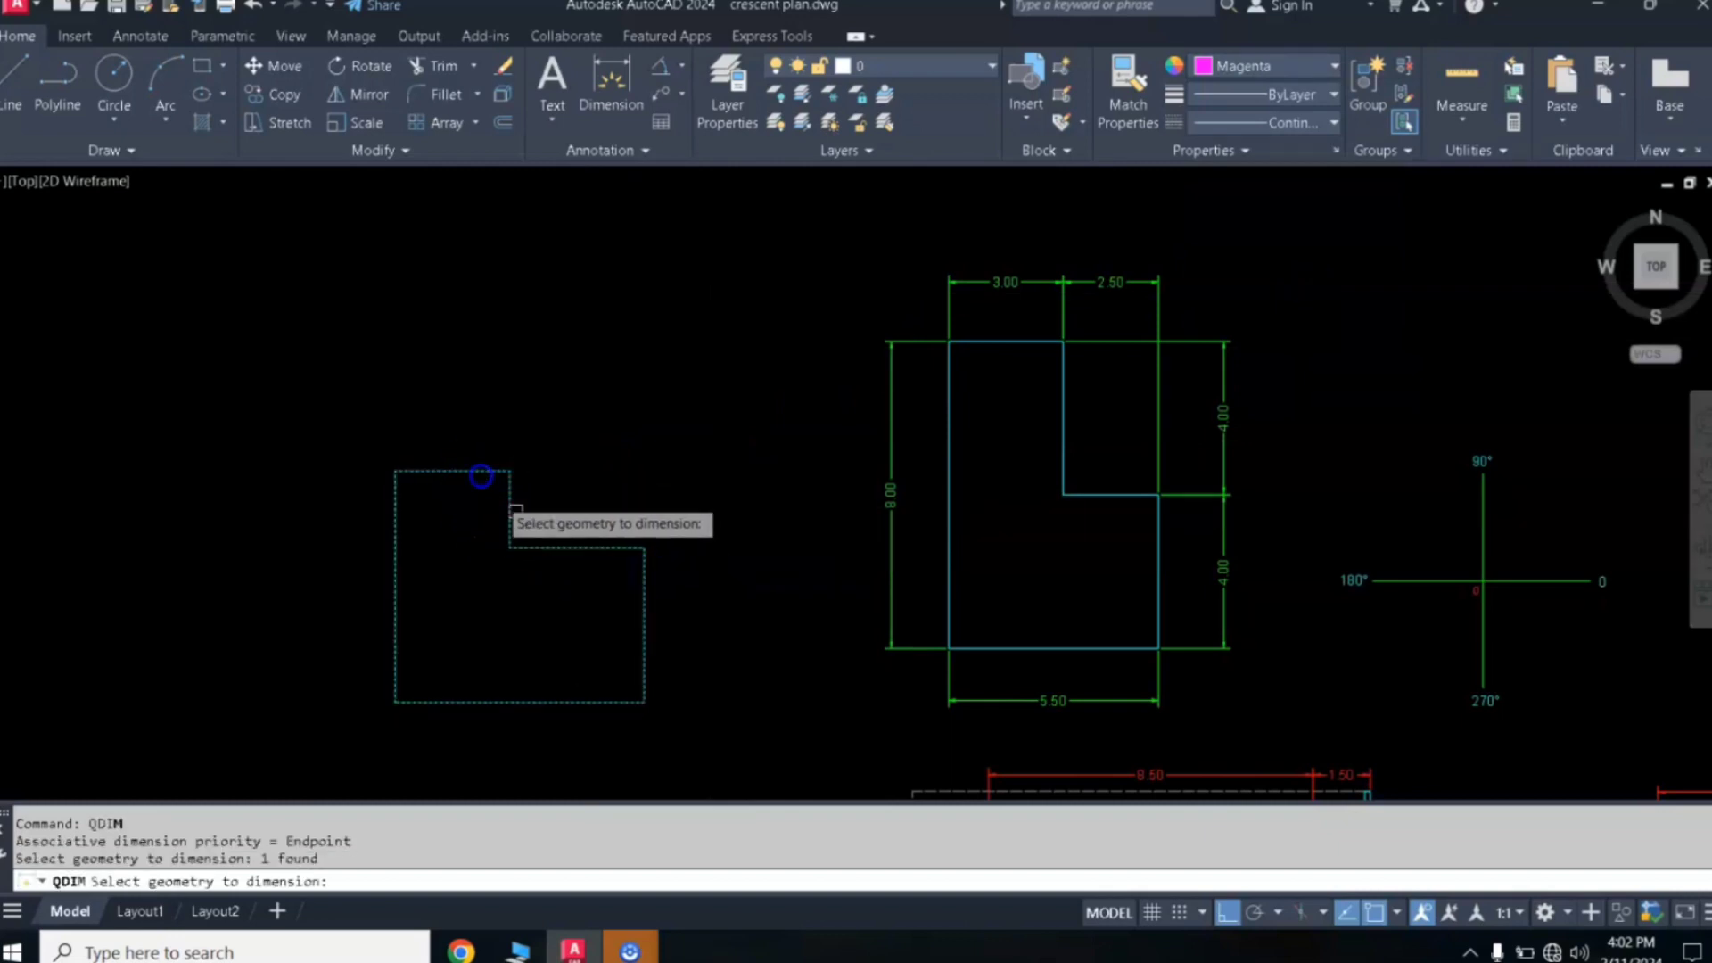
click(588, 544)
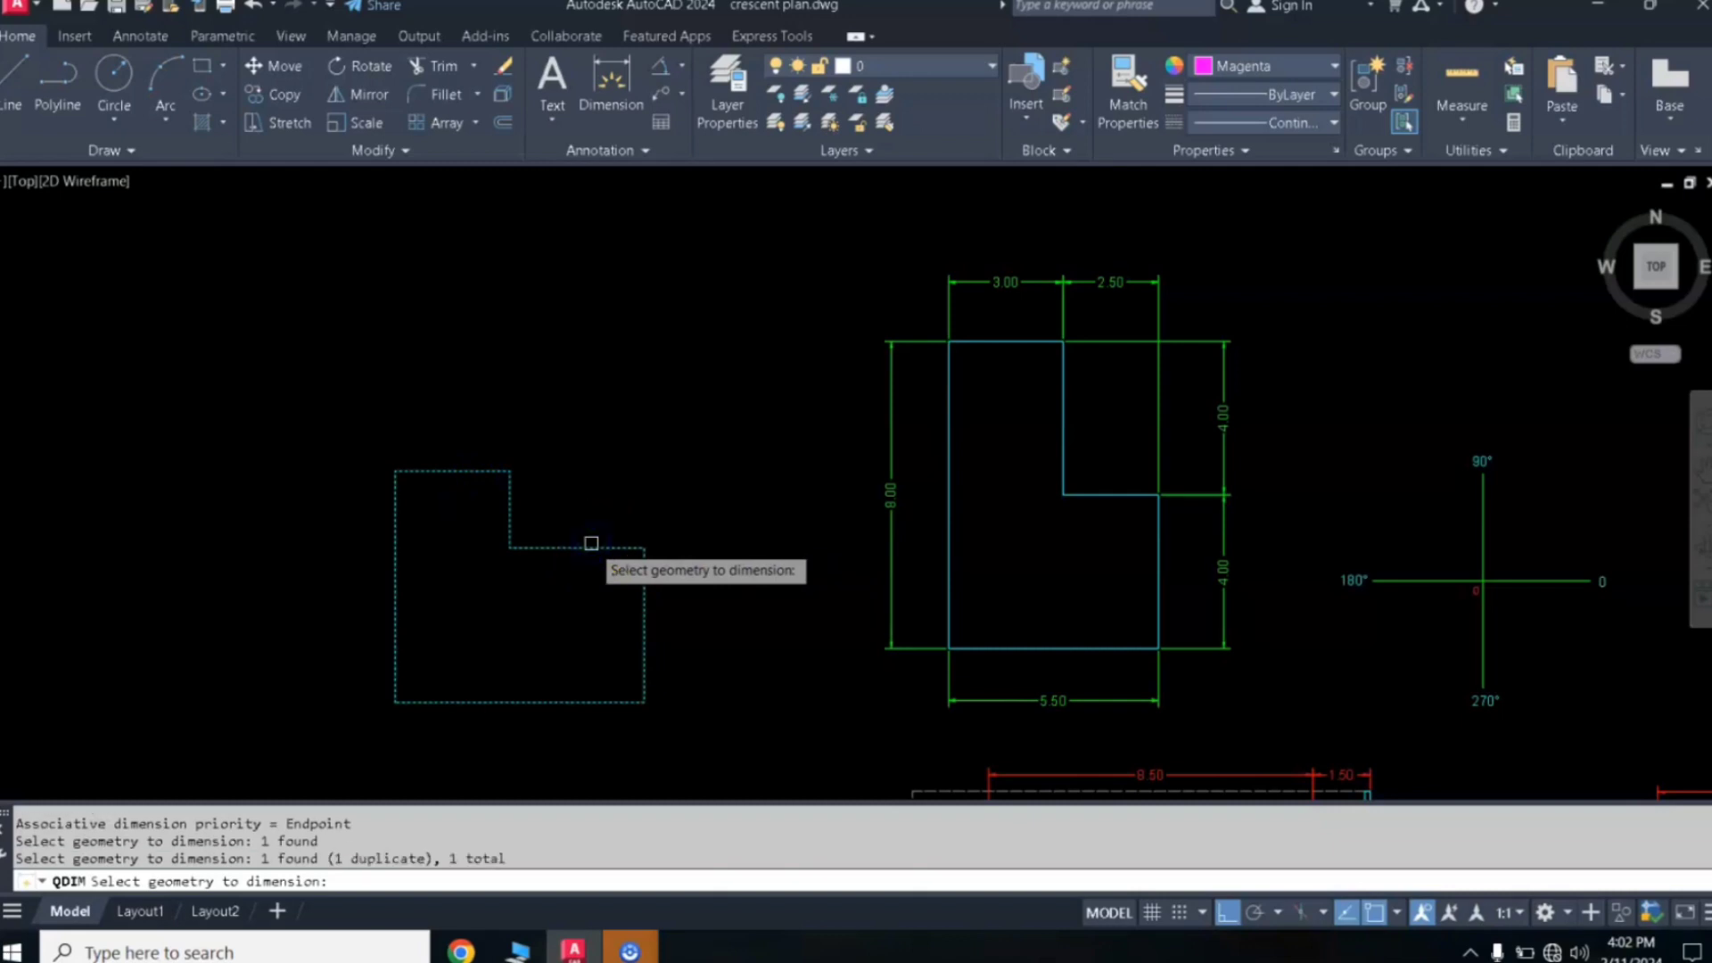
key(Return)
click(567, 428)
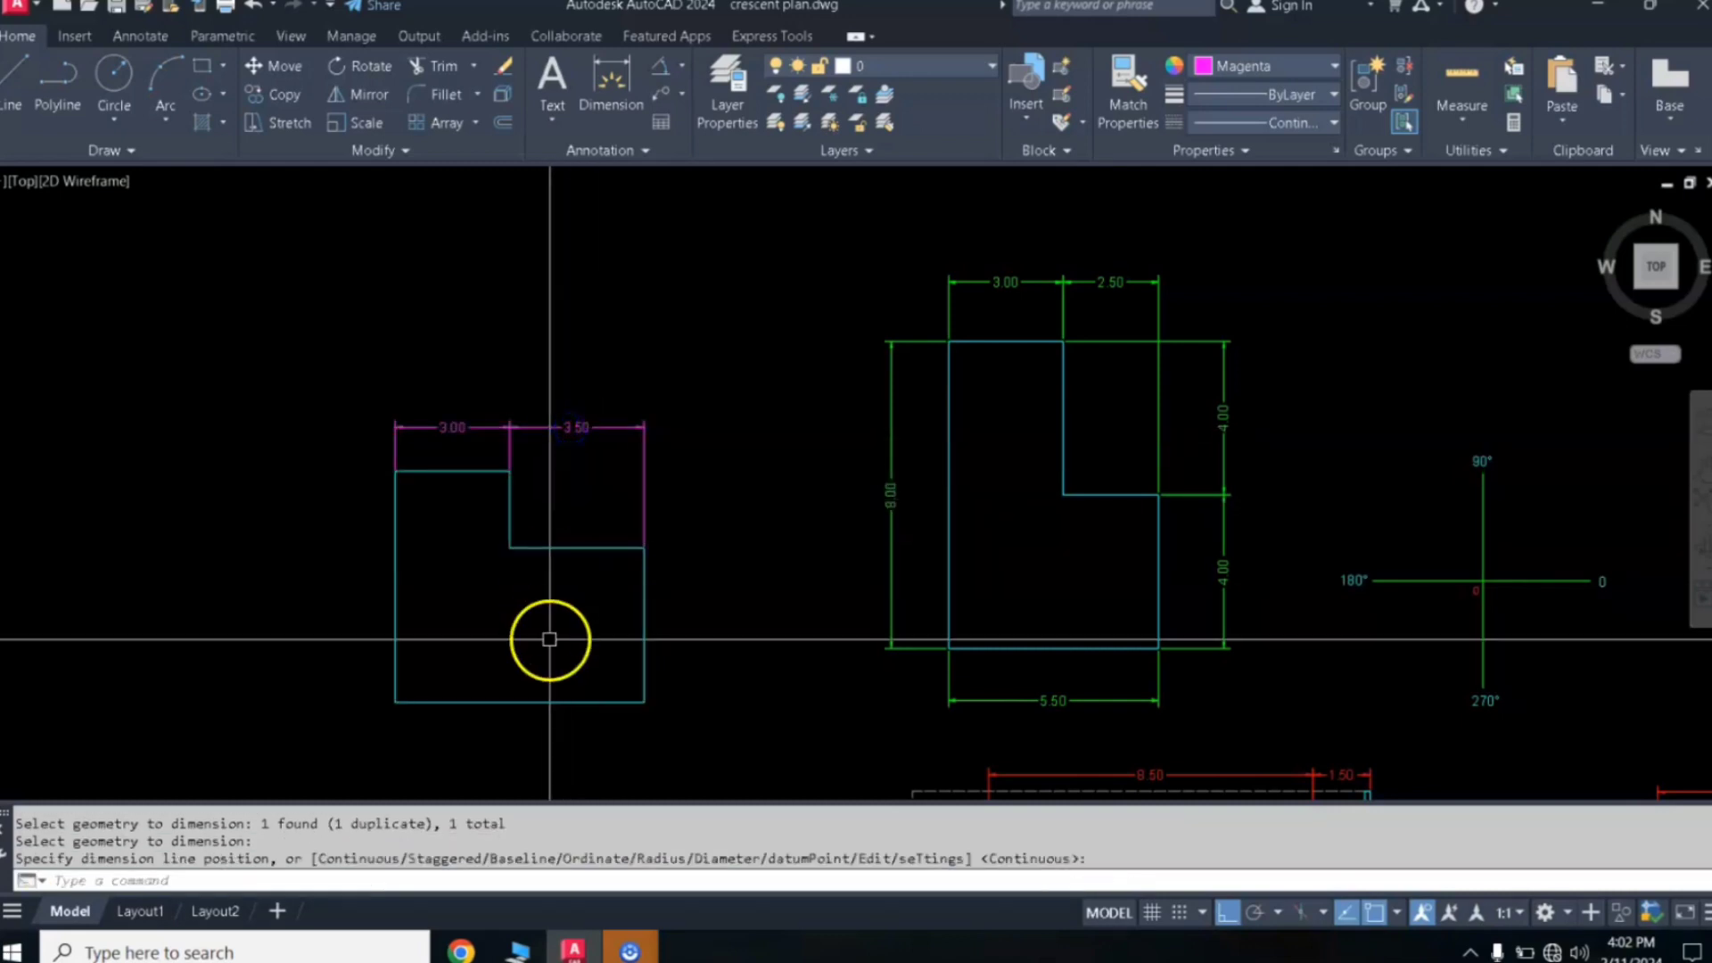
Step: Add quick dimensions of the polyline along its right side and below its bottom edge
click(515, 505)
key(Return)
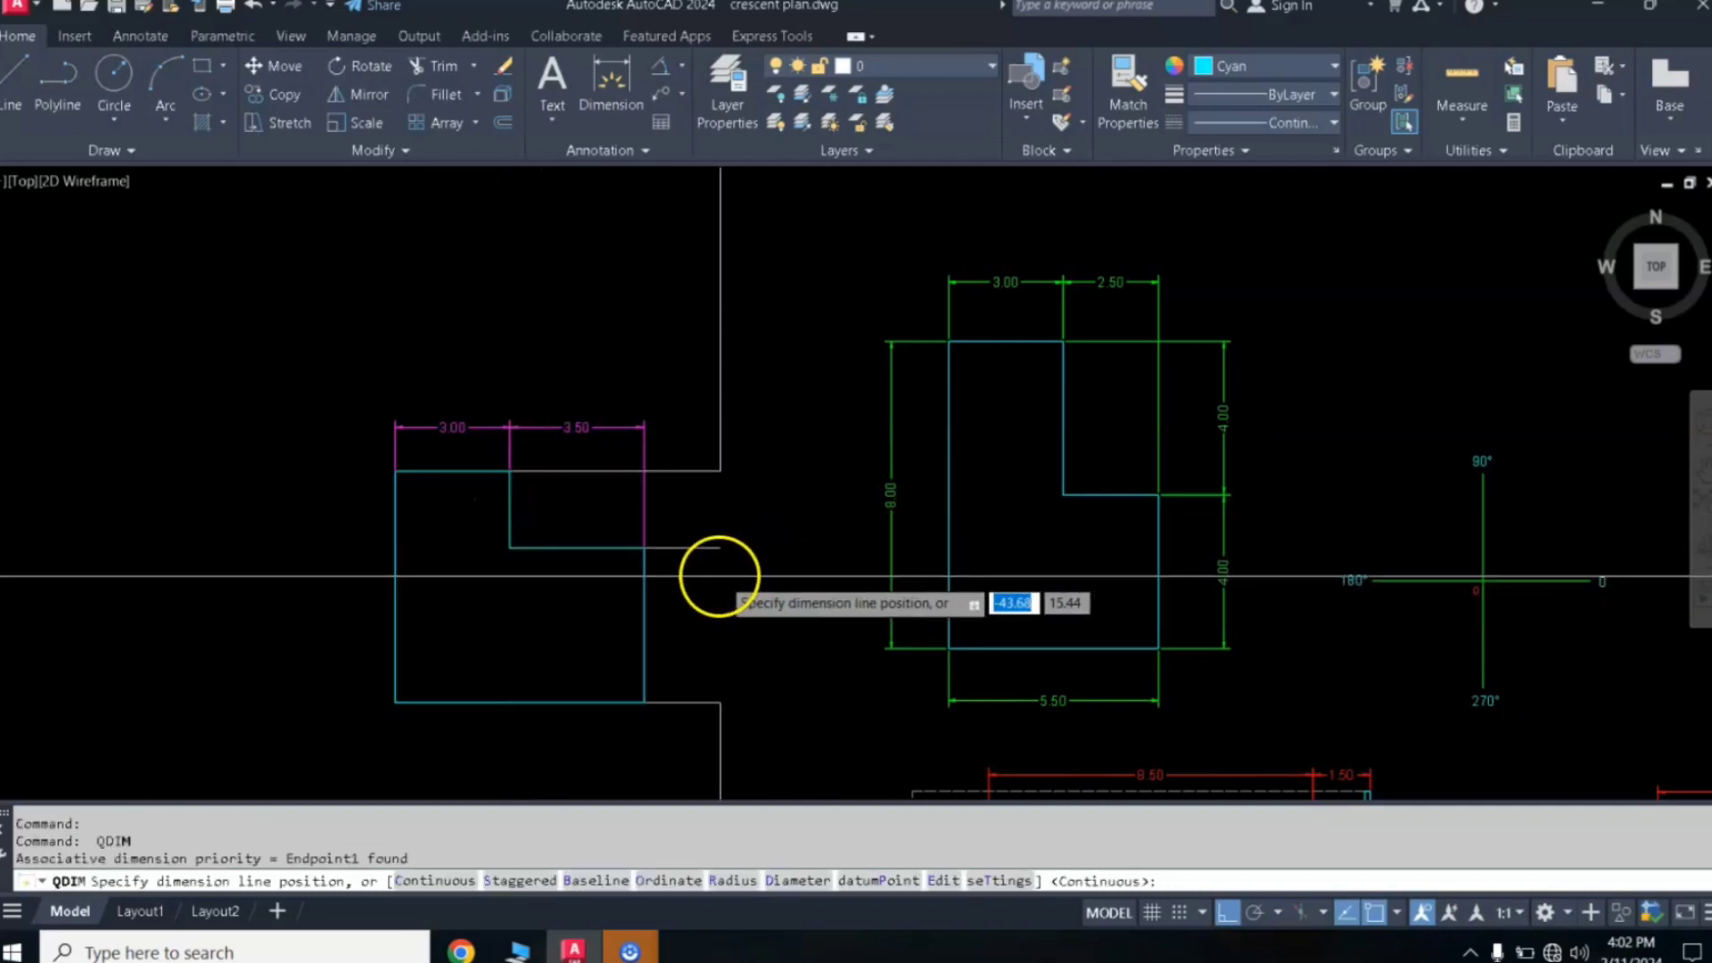
click(716, 578)
click(577, 704)
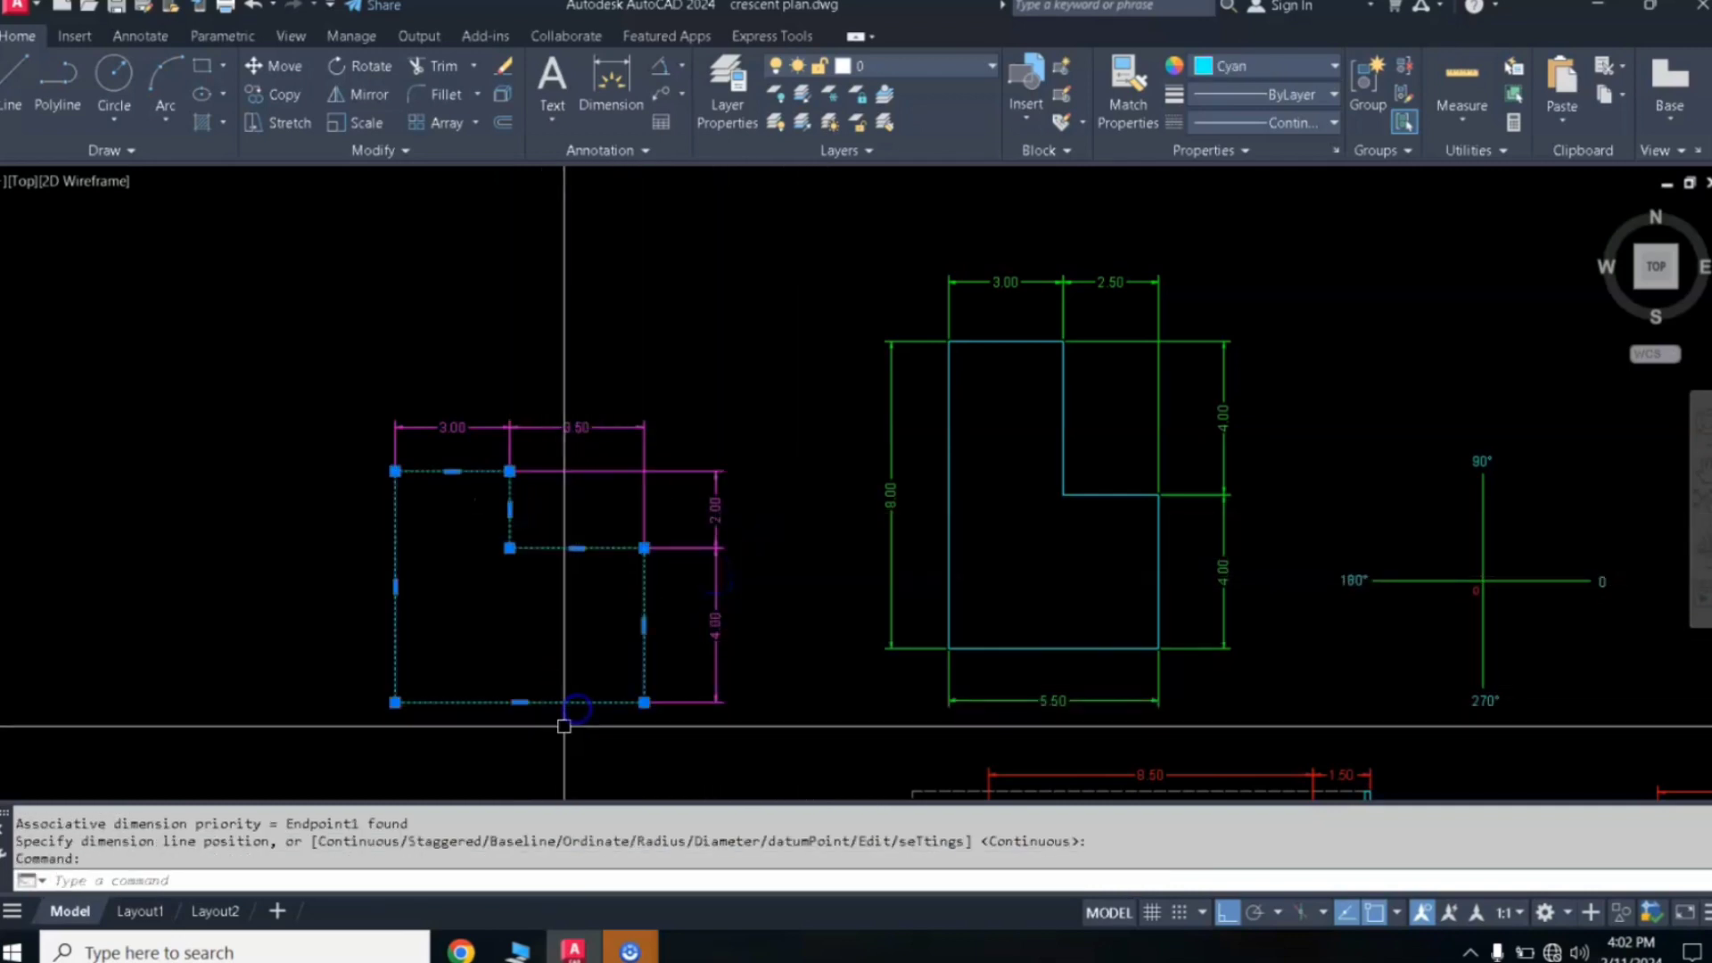
key(Return)
click(563, 733)
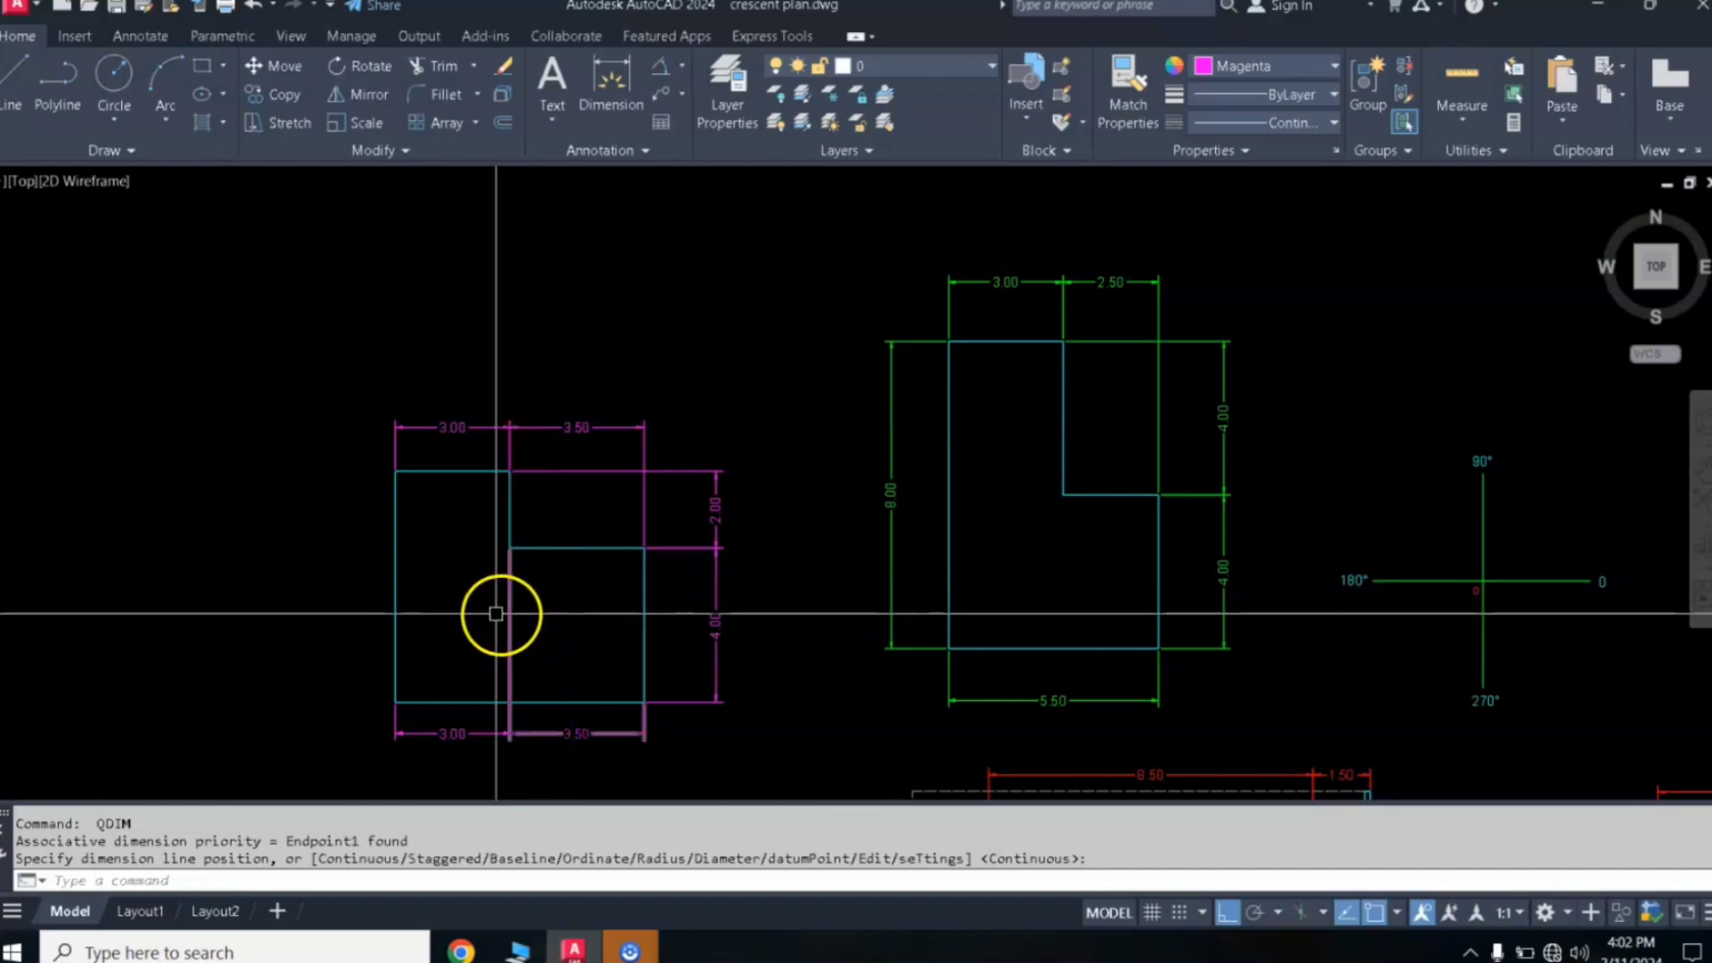
Step: Add quick dimensions of the polyline along its left side
key(Return)
click(396, 548)
key(Return)
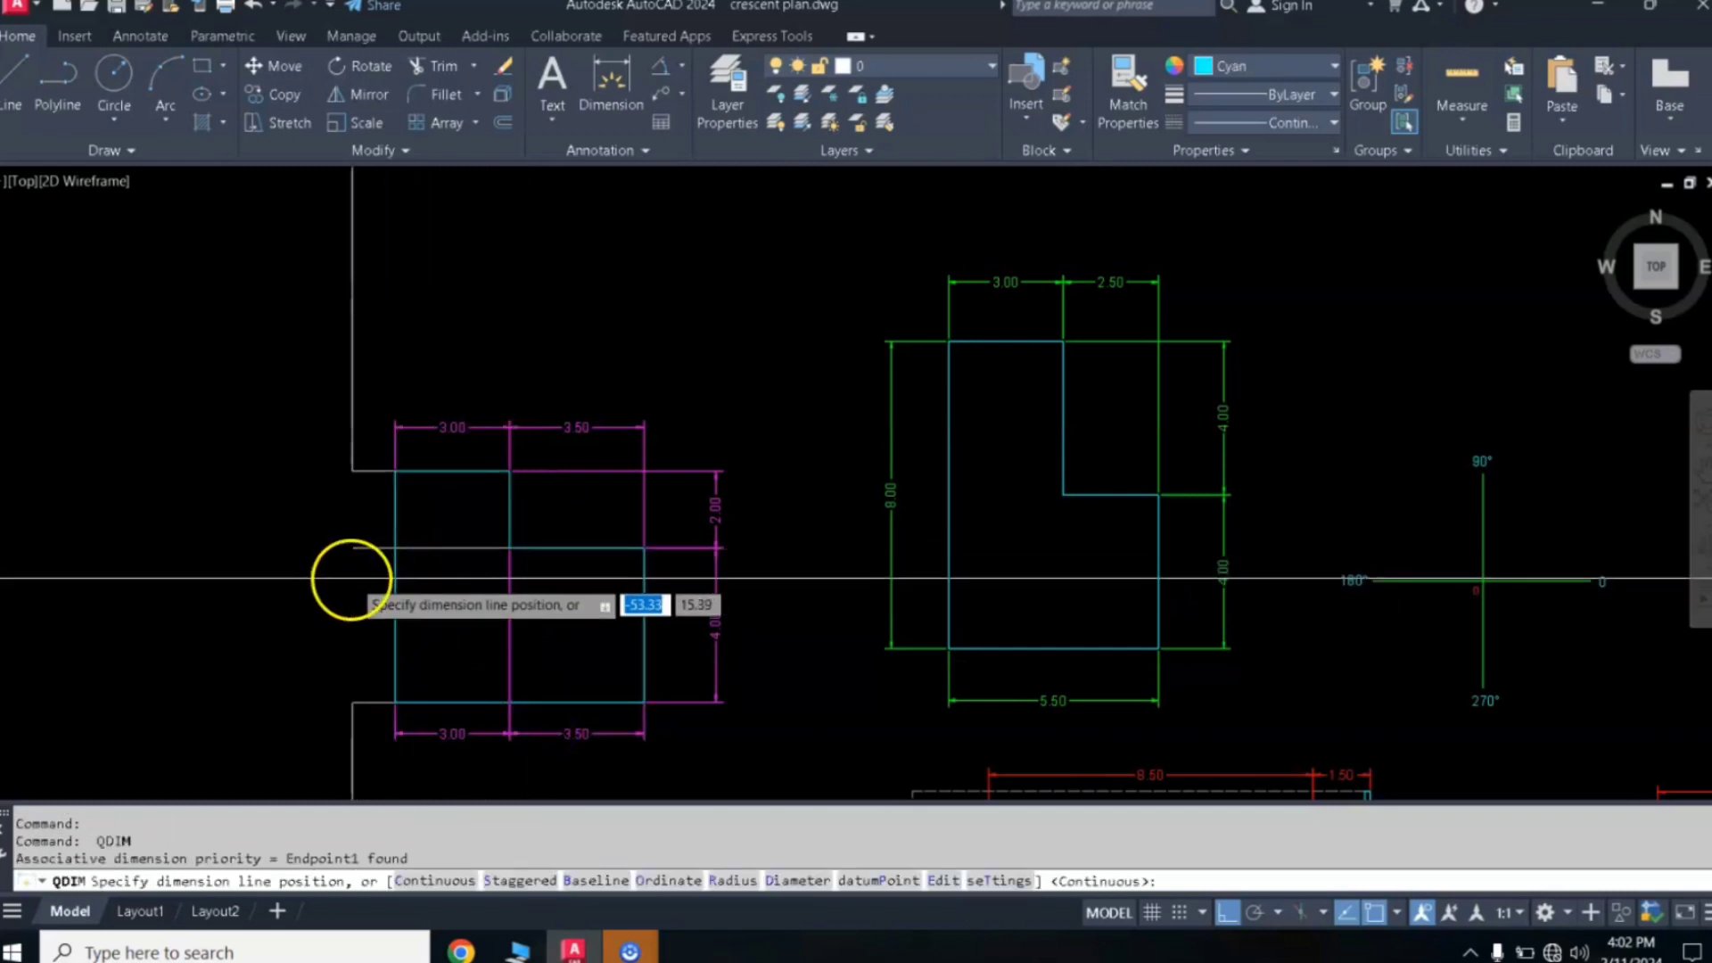
click(352, 577)
Step: Delete the upper of the two left-side dimensions and stretch the lower one to the polyline's top-left corner so it spans the full height
click(449, 555)
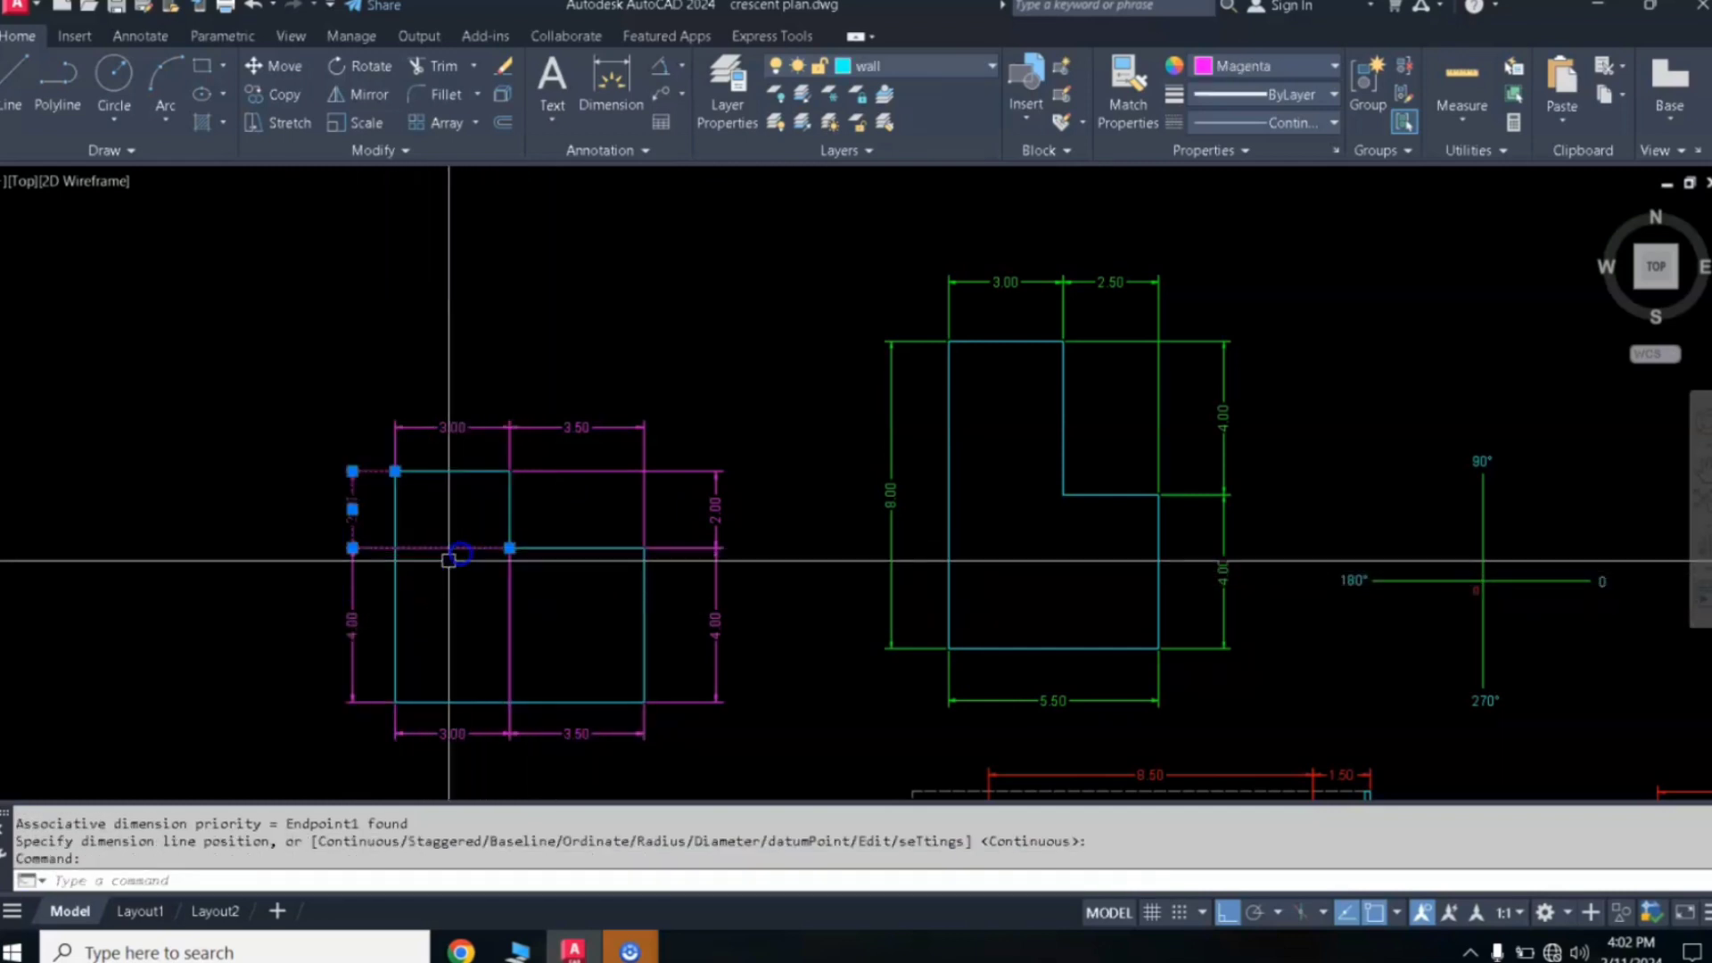
key(Delete)
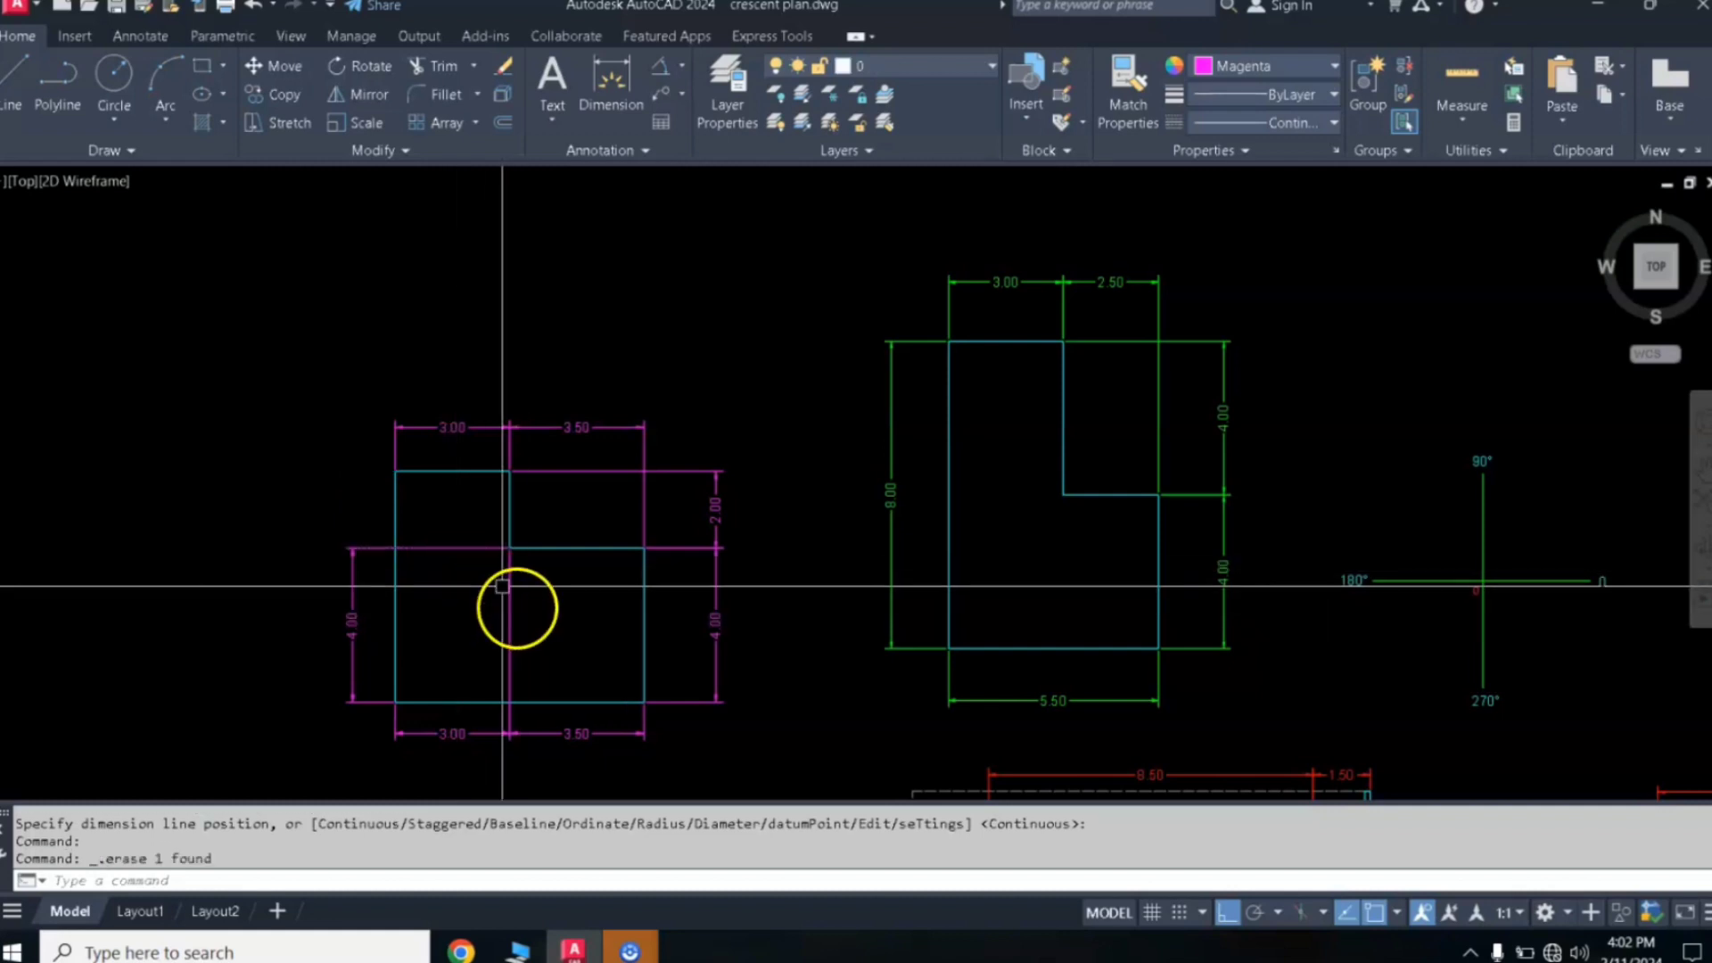
click(463, 545)
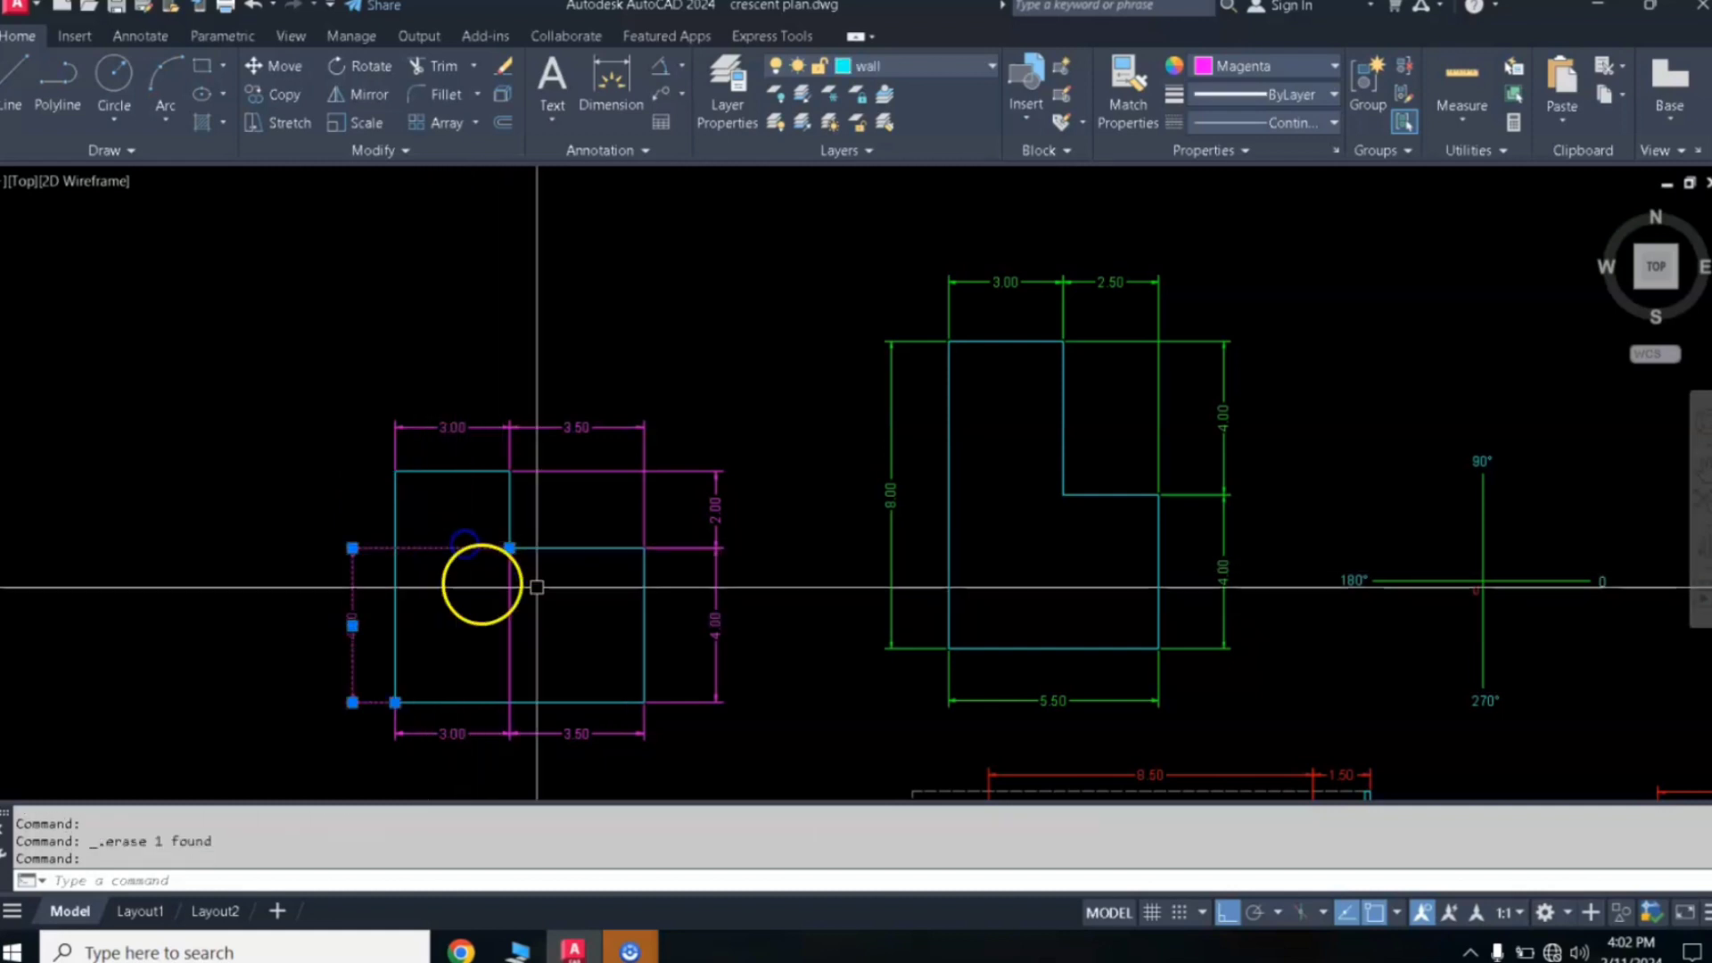
click(510, 547)
click(365, 462)
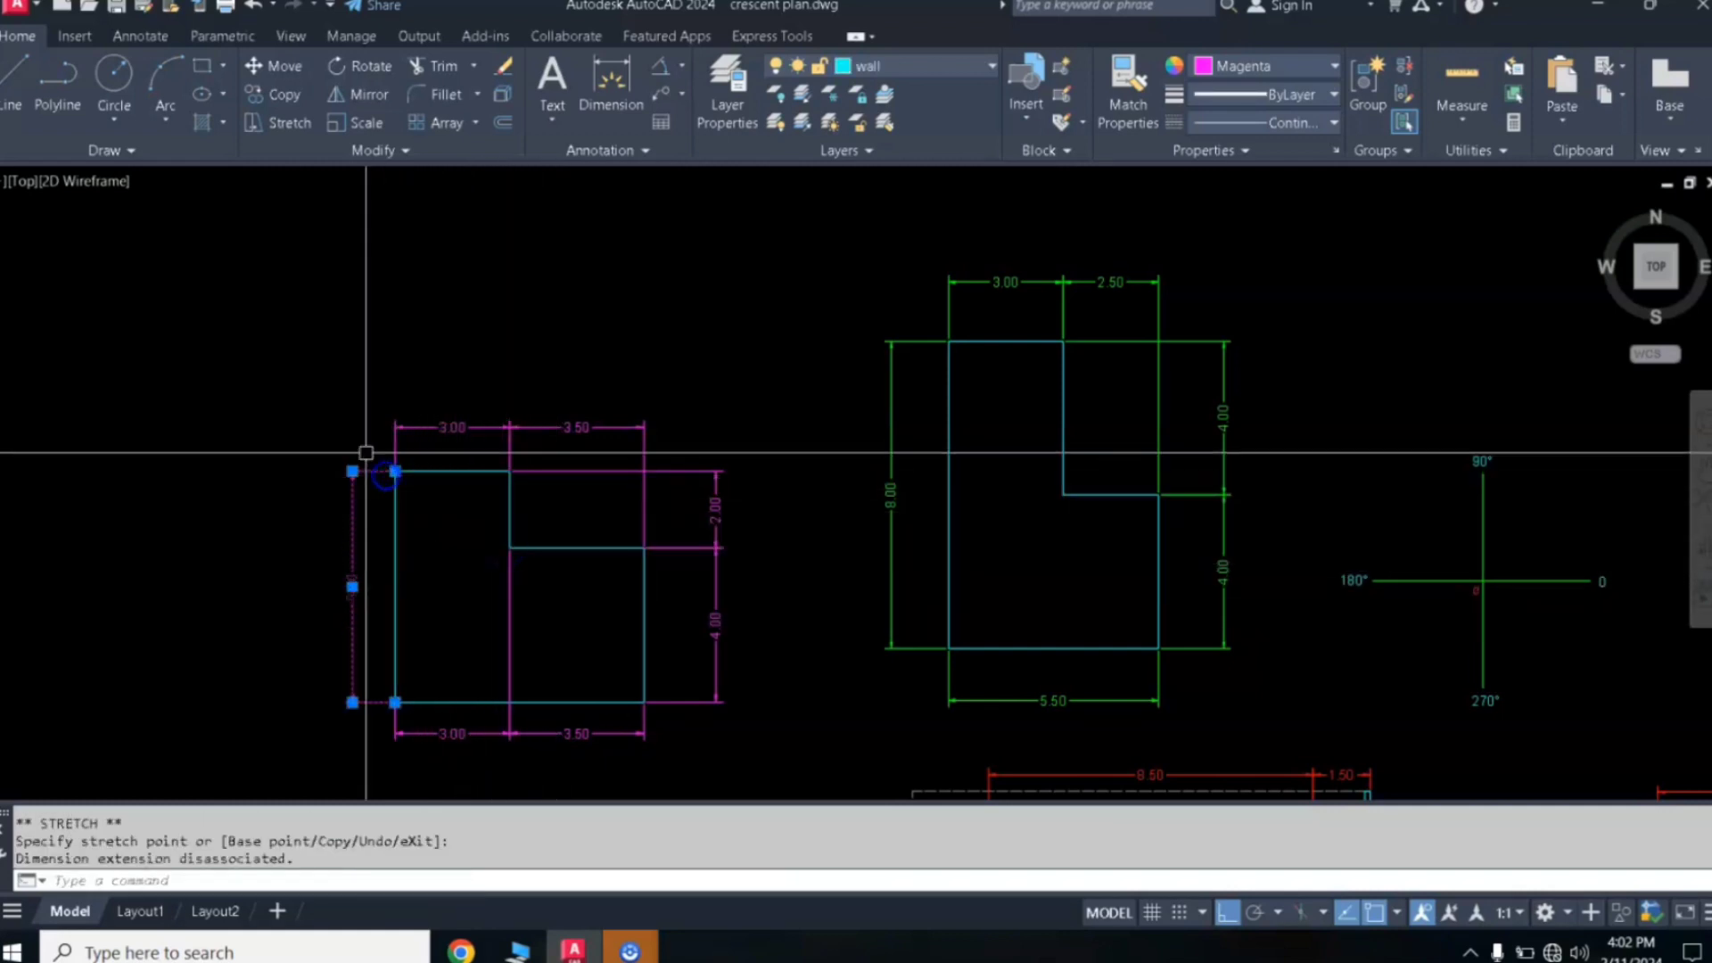
key(Escape)
key(Escape)
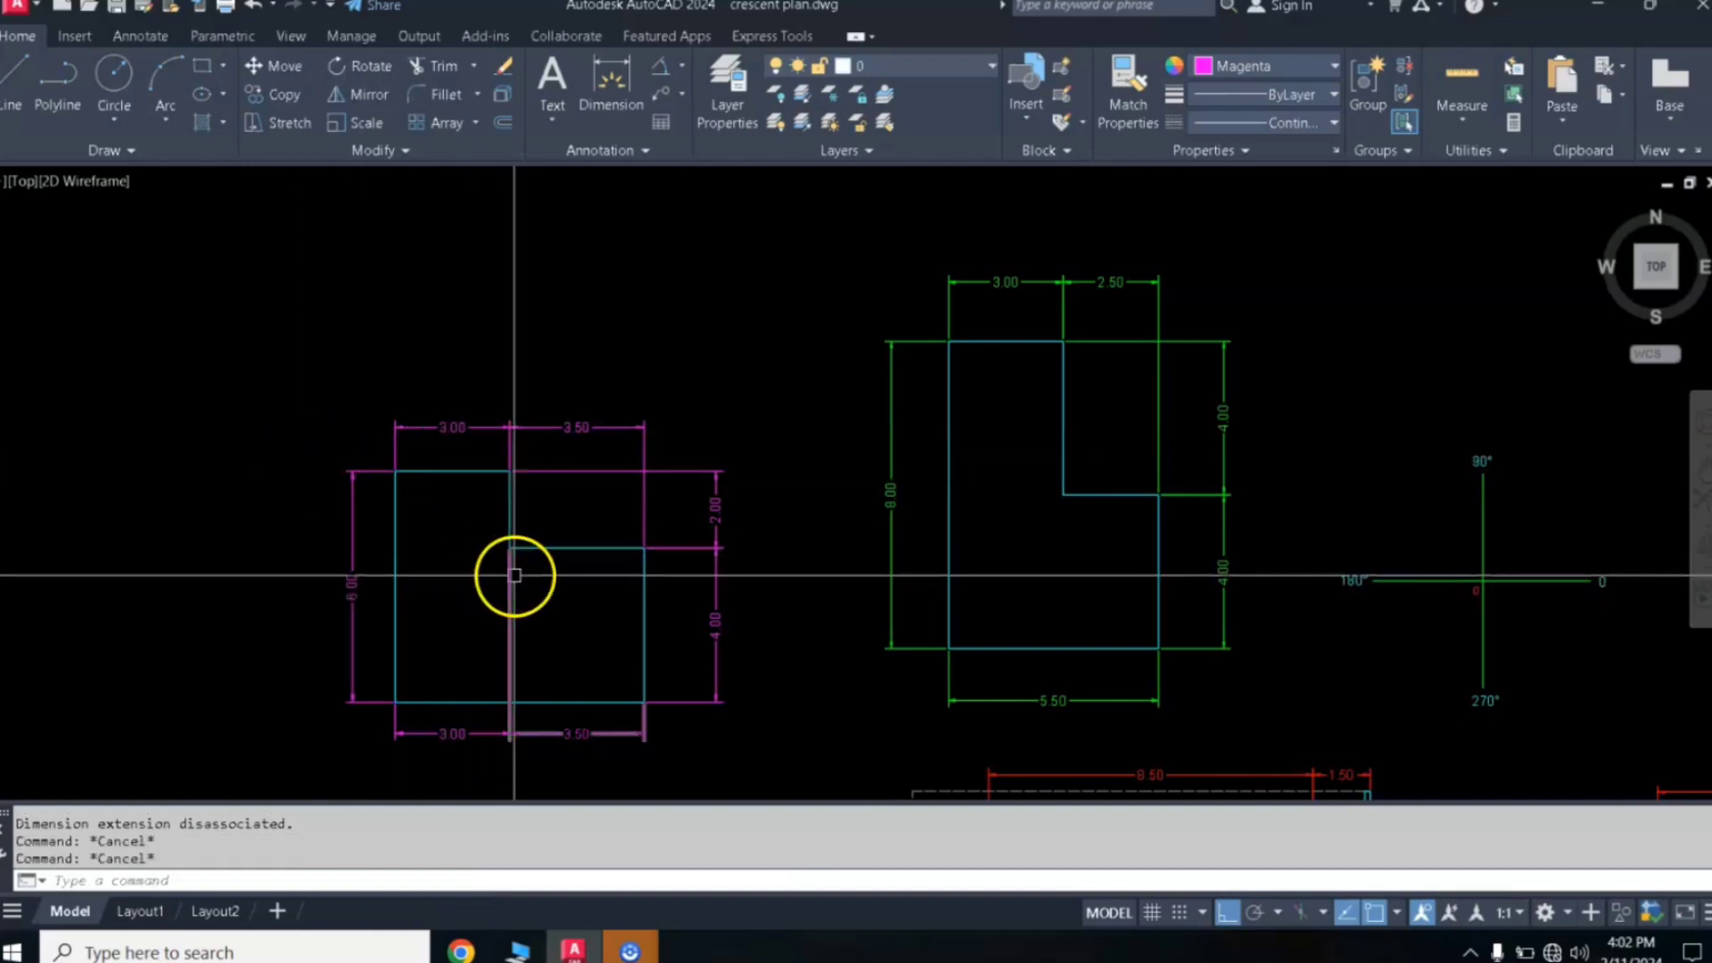
Step: Delete the 3.50 dimension below the polyline and stretch the remaining 3.00 one to the bottom-right corner so it spans the full width
click(502, 581)
key(Delete)
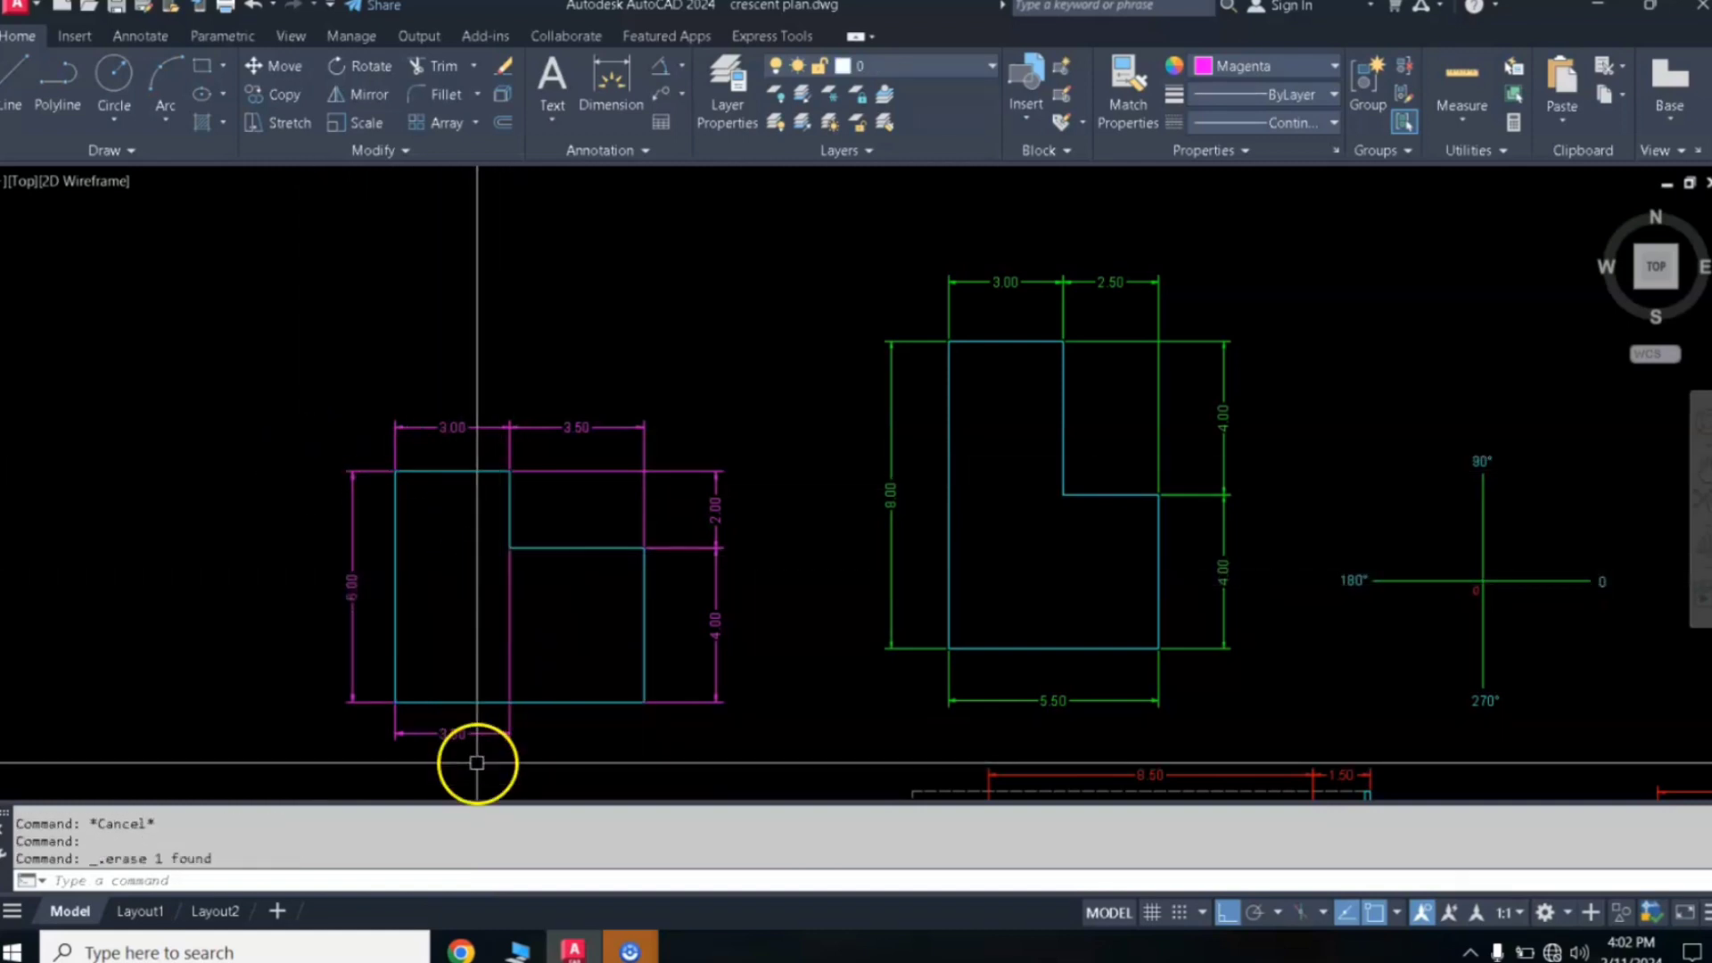
click(482, 734)
click(509, 548)
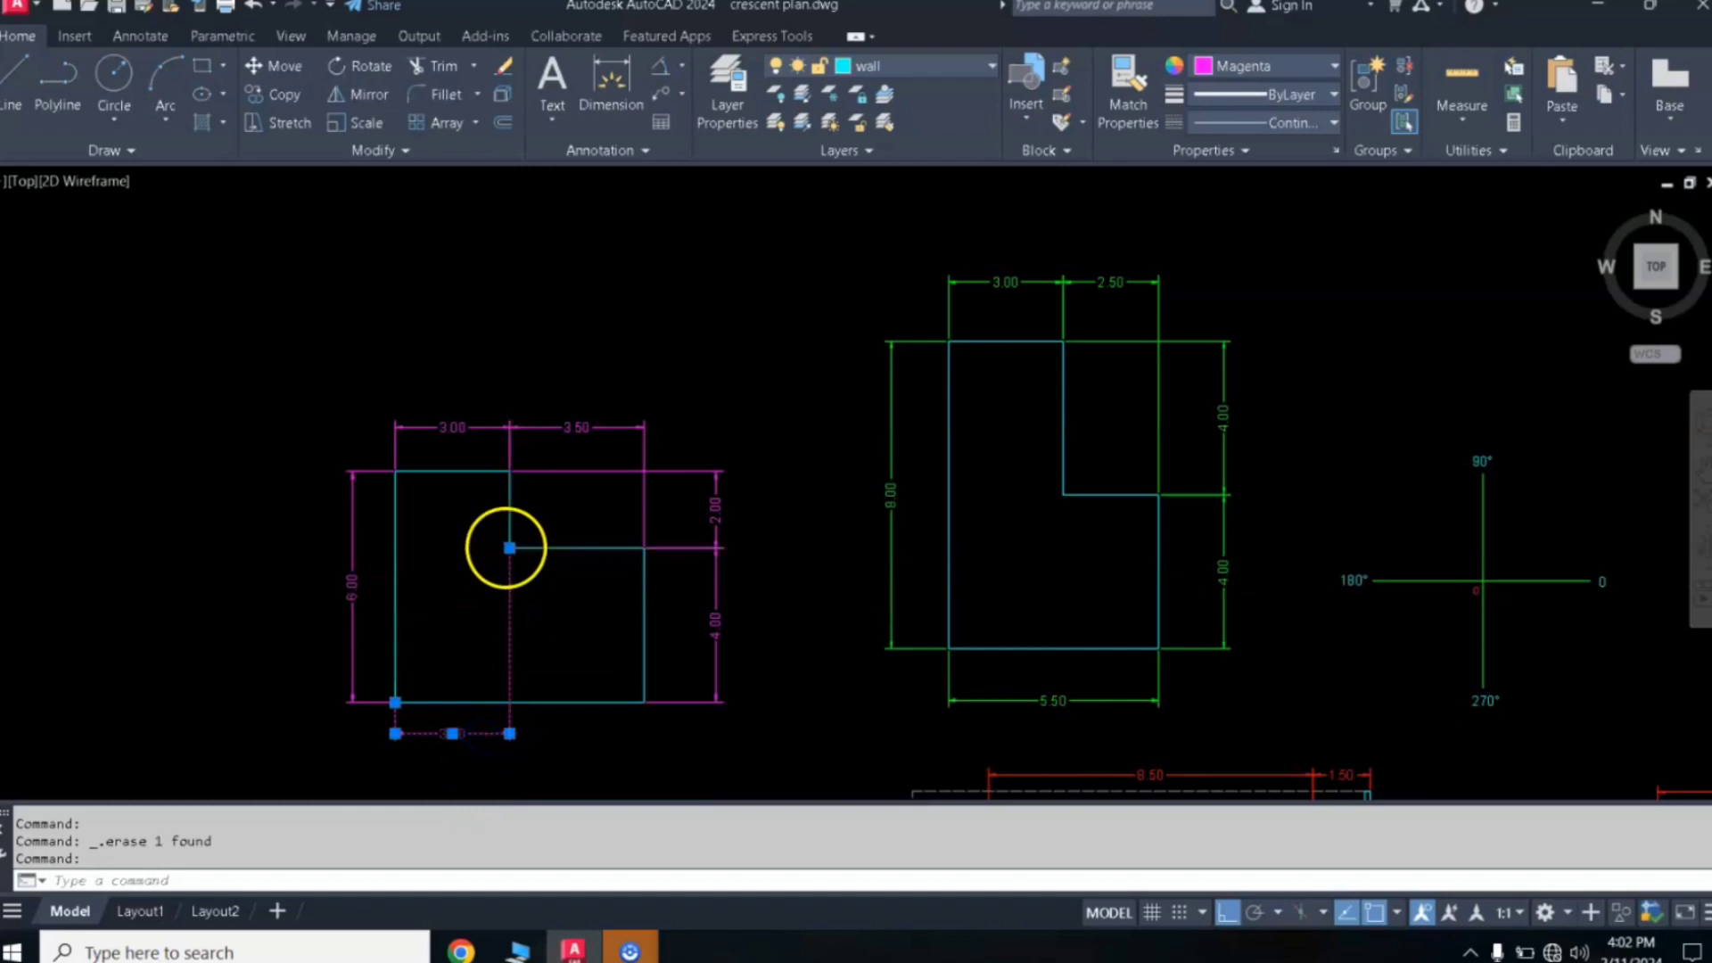
click(633, 701)
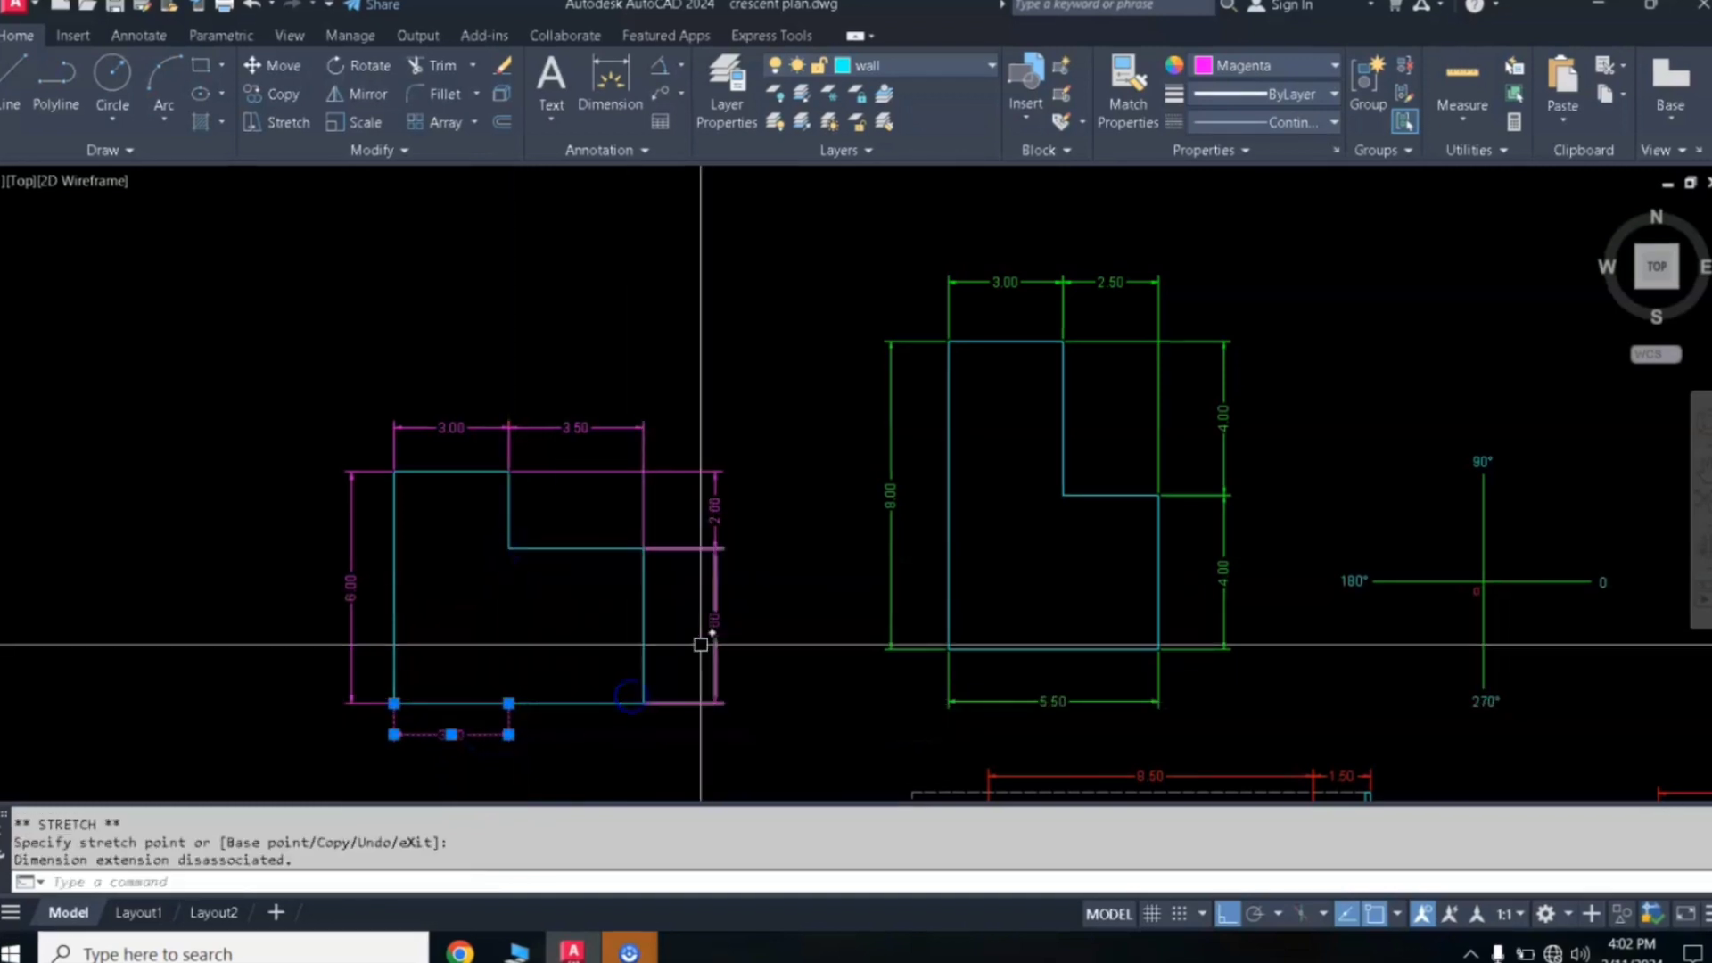
click(507, 702)
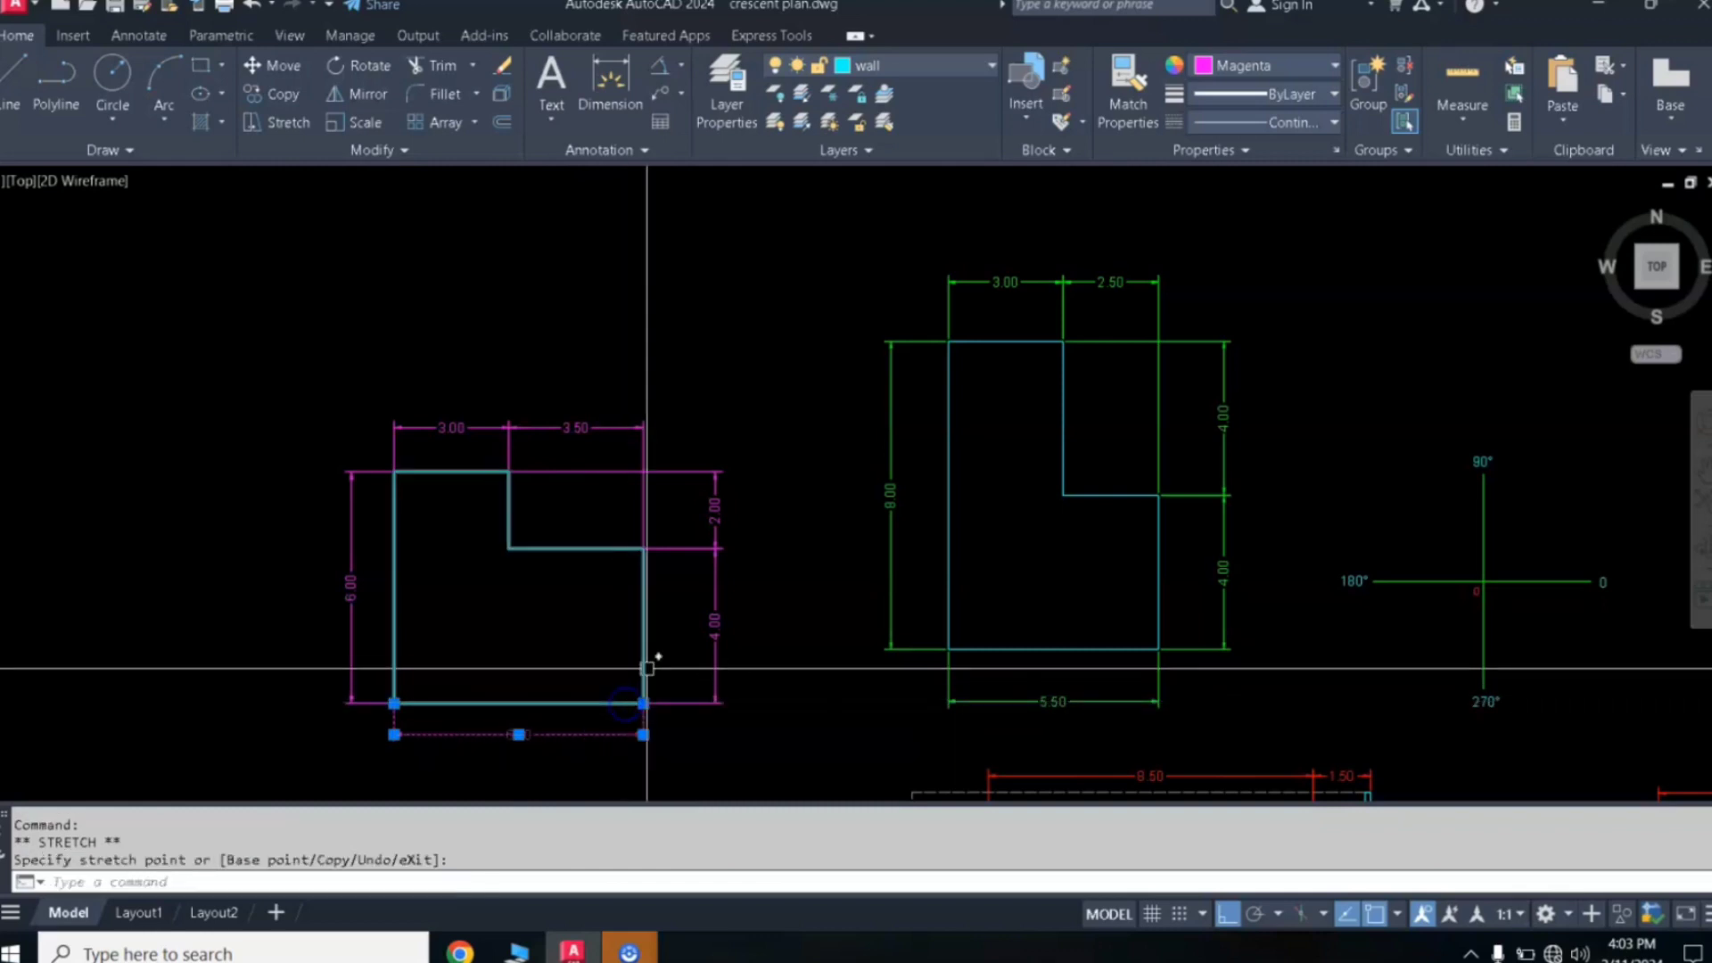
key(Escape)
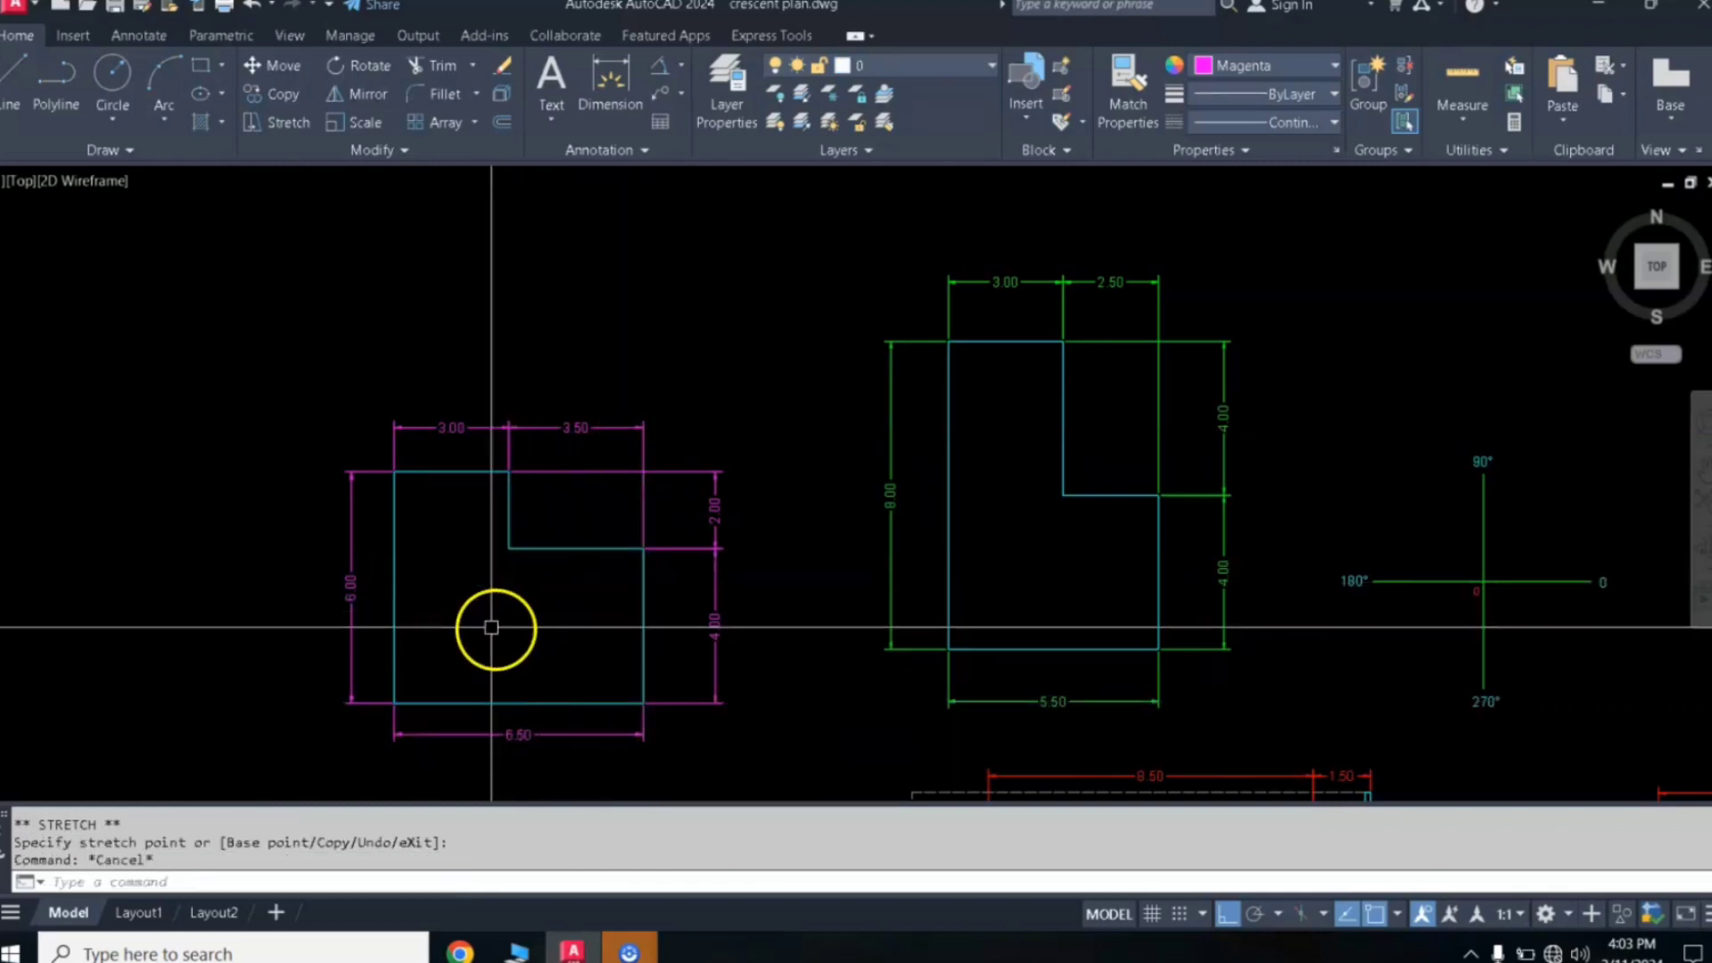
middle_drag(491, 627, 553, 576)
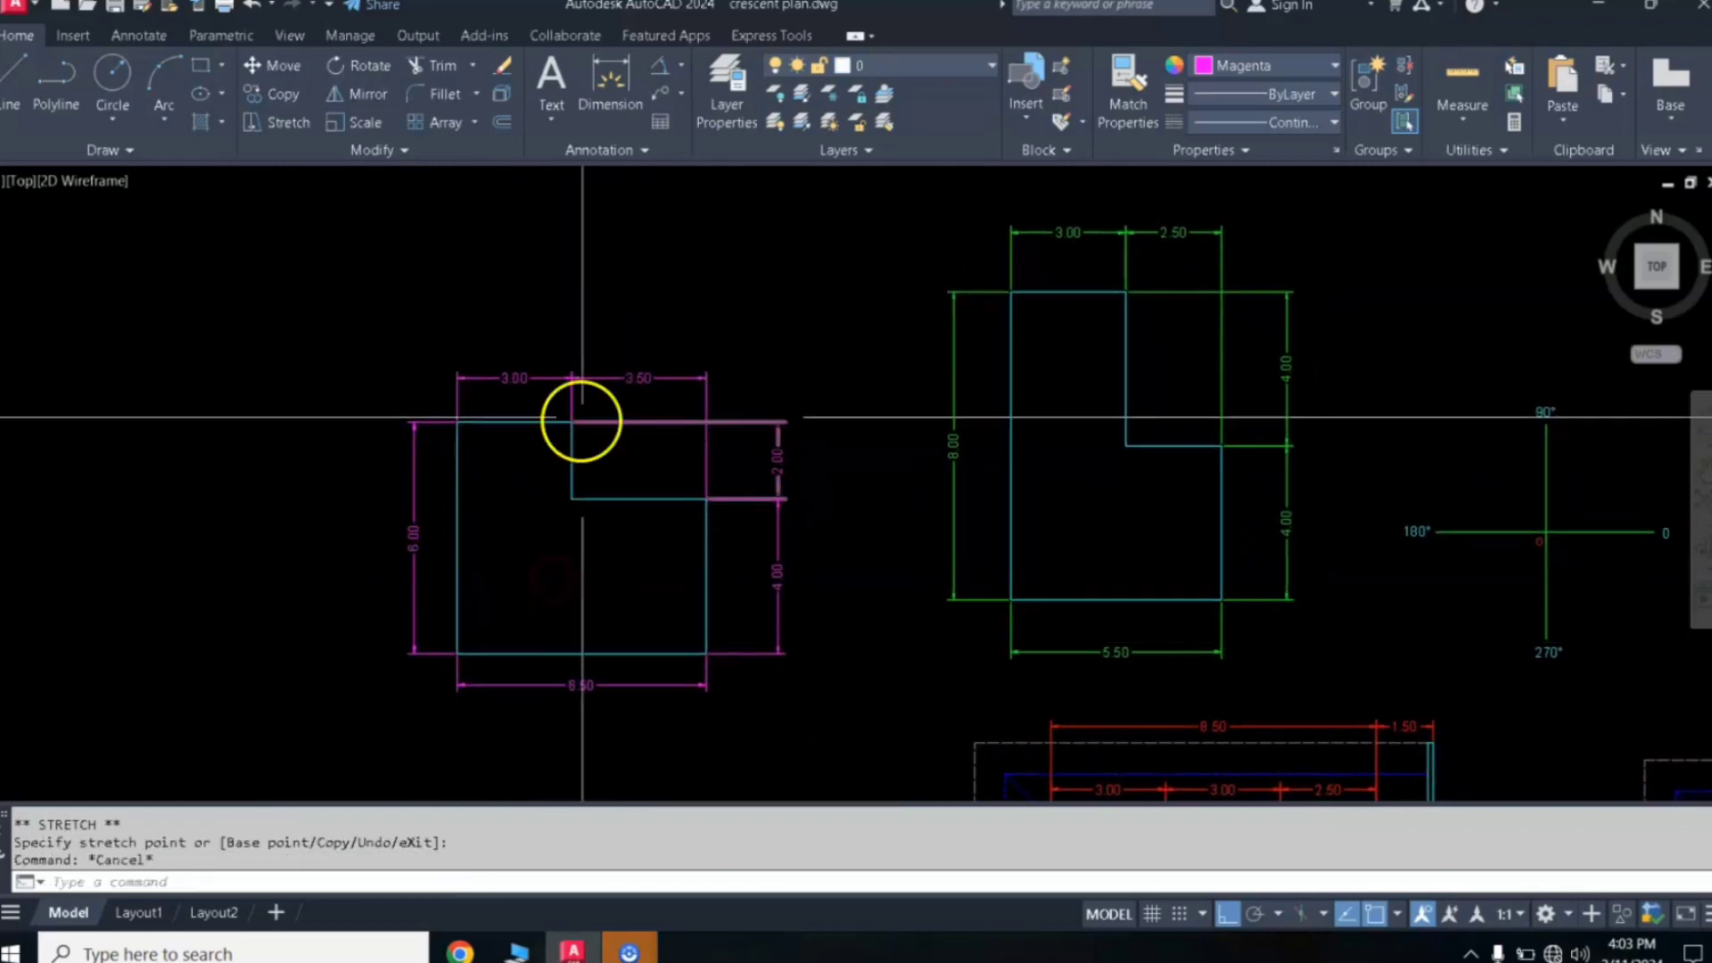